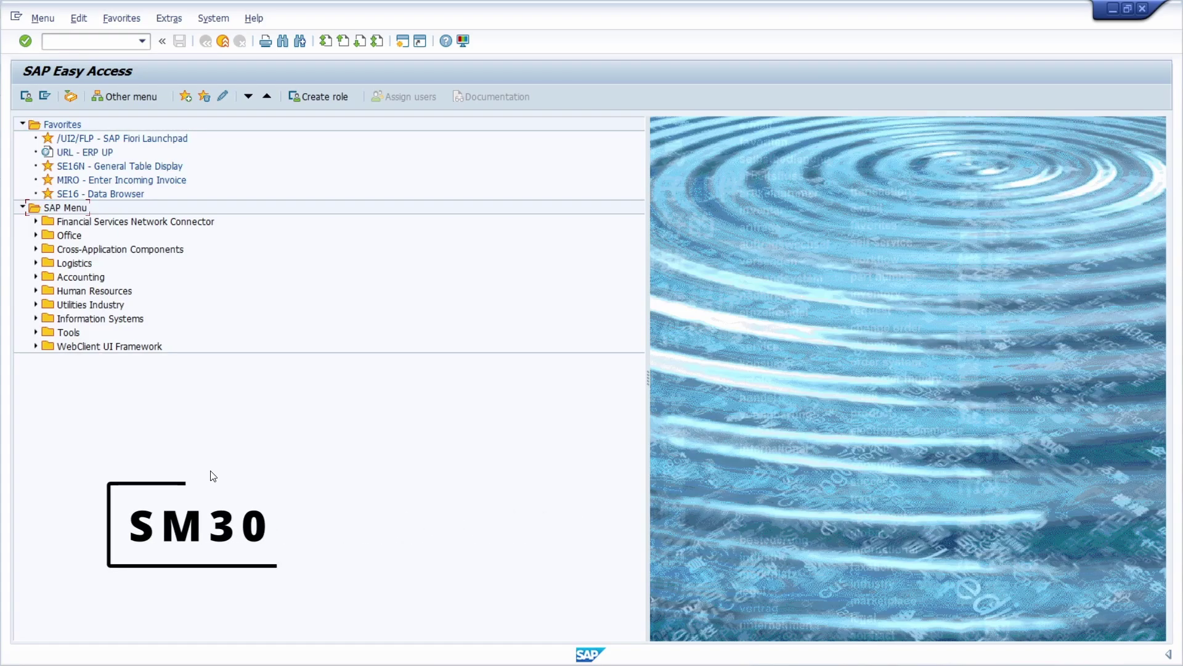
# Step: Open table ZERP_UP for maintenance through transaction SM30
pyautogui.click(78, 40)
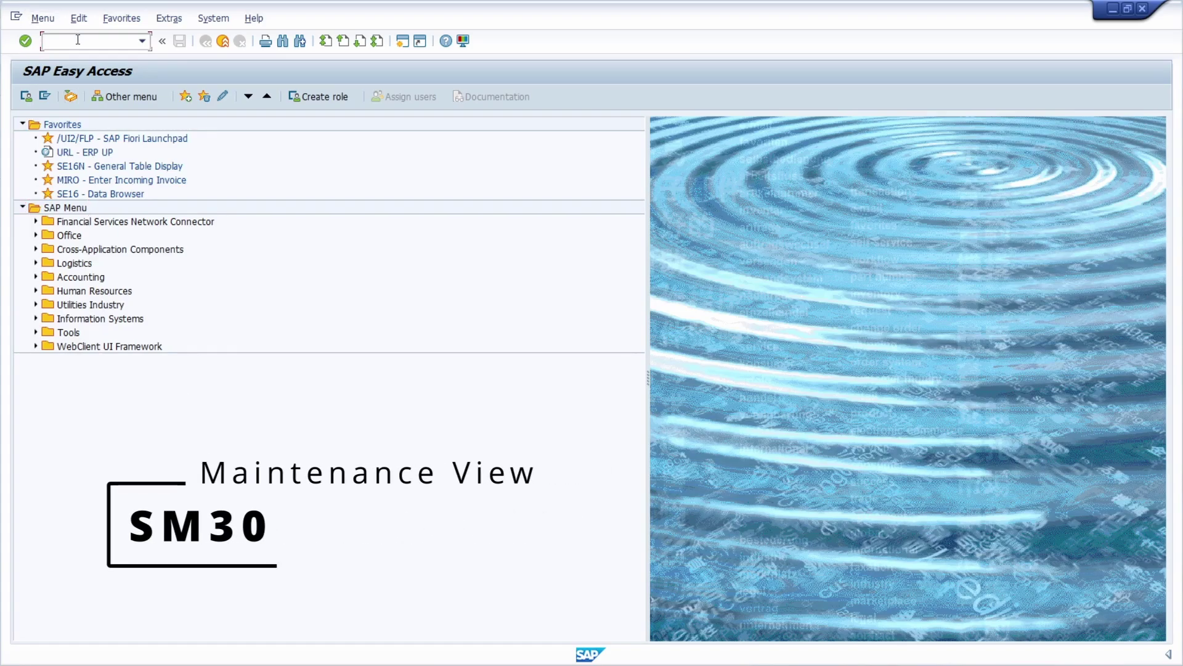
pyautogui.write('SM30')
pyautogui.press('Return')
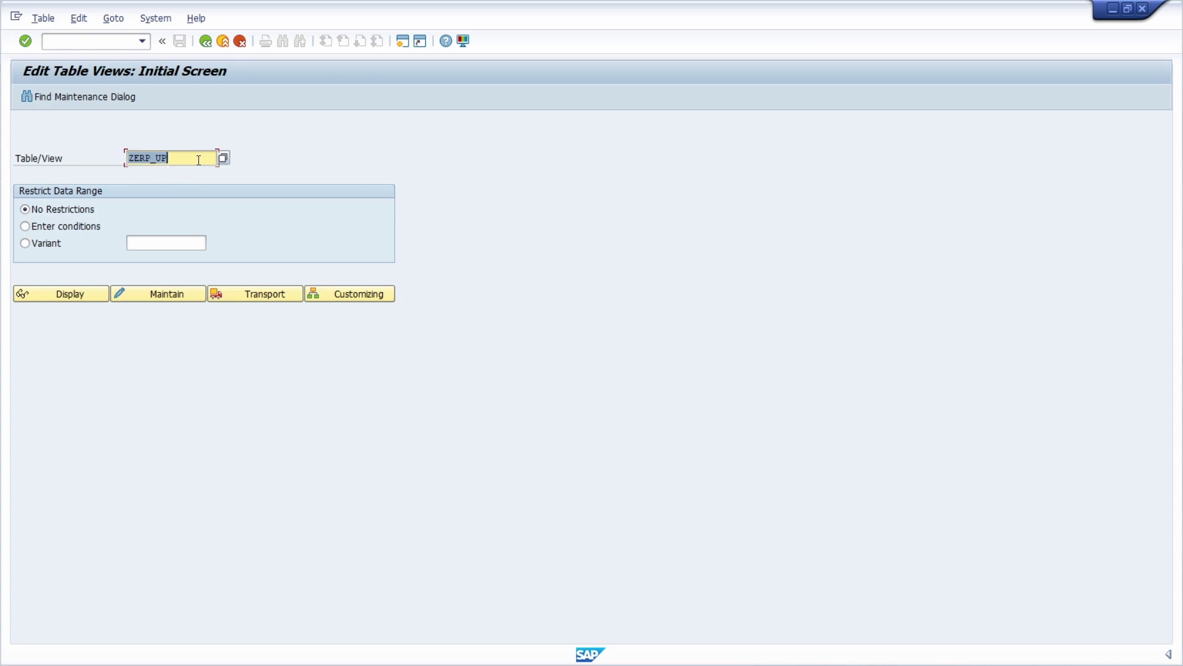
pyautogui.click(160, 293)
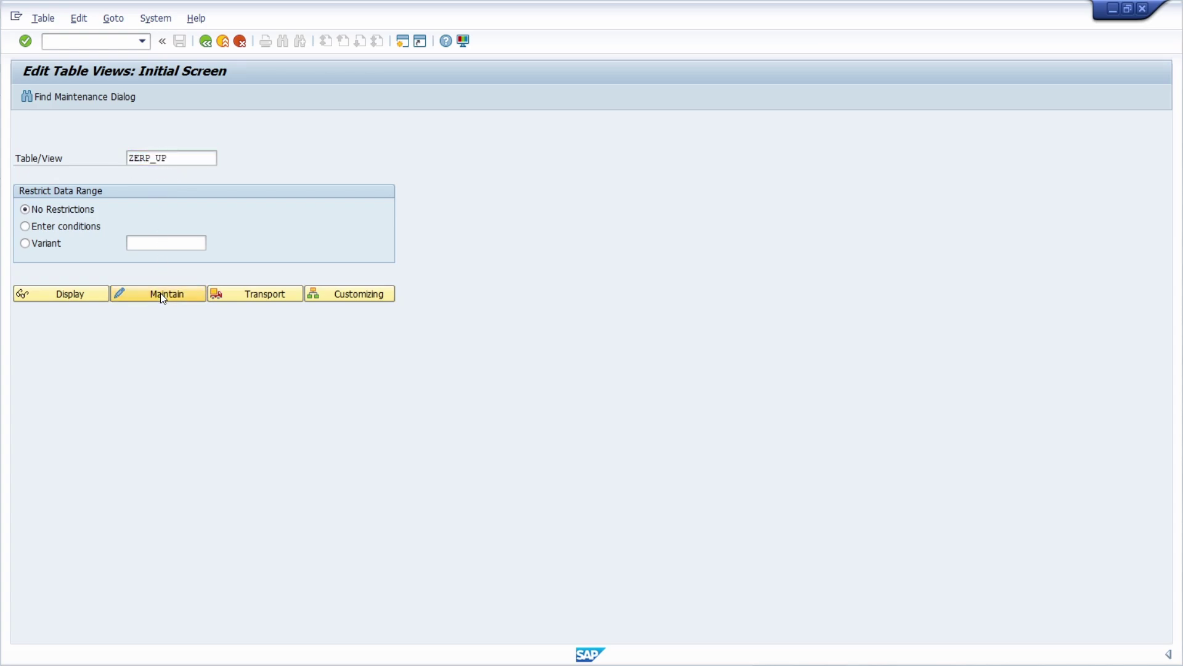
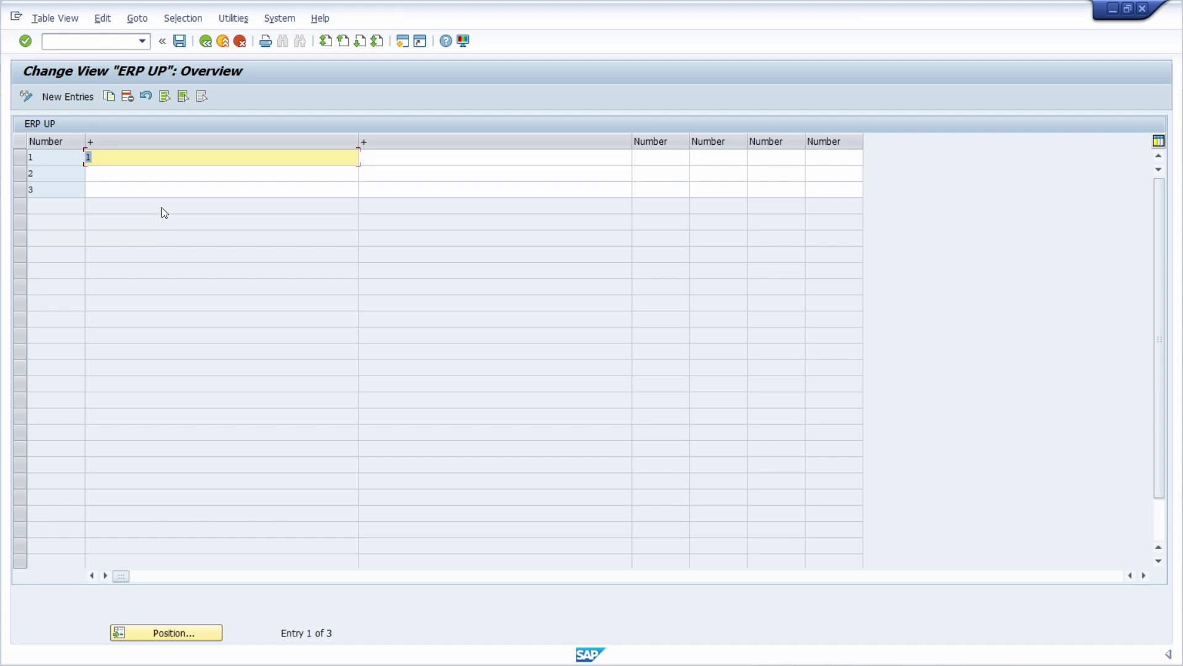
# Step: Start transaction SE93 and enter ZERP_UP as the transaction code
pyautogui.click(76, 41)
pyautogui.write('/nse93')
pyautogui.press('Return')
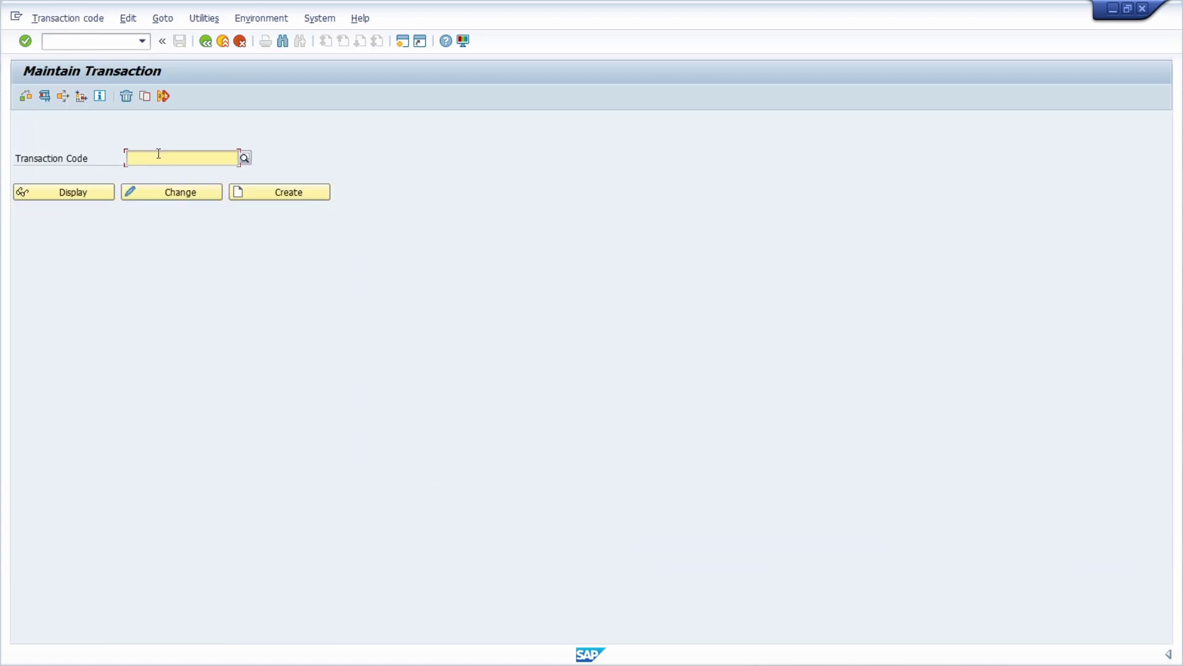
pyautogui.write('zERP_UP')
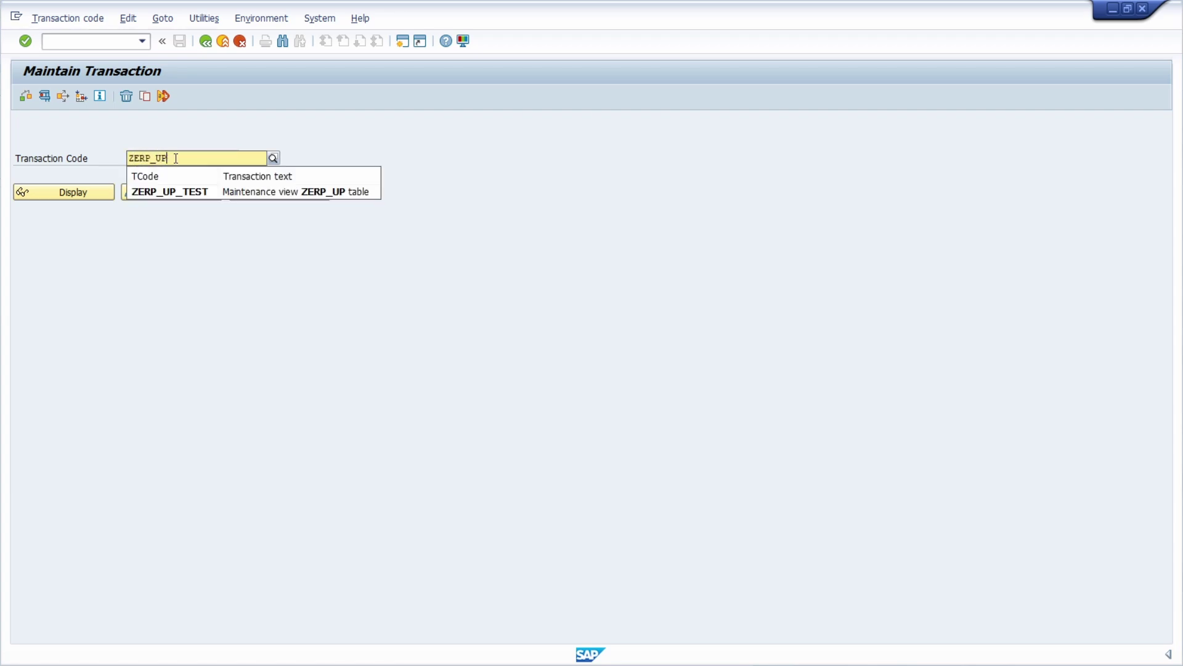
pyautogui.press('Escape')
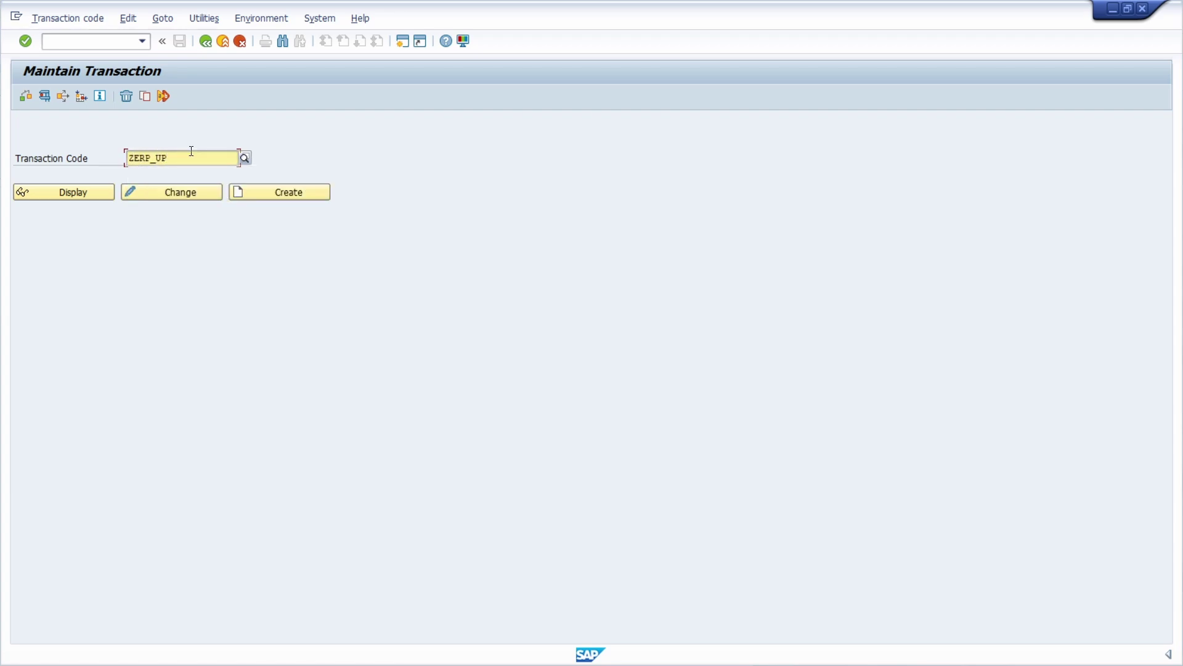
pyautogui.doubleClick(192, 157)
pyautogui.click(135, 159)
pyautogui.click(181, 158)
pyautogui.moveTo(181, 158); pyautogui.dragTo(127, 158)
pyautogui.click(84, 41)
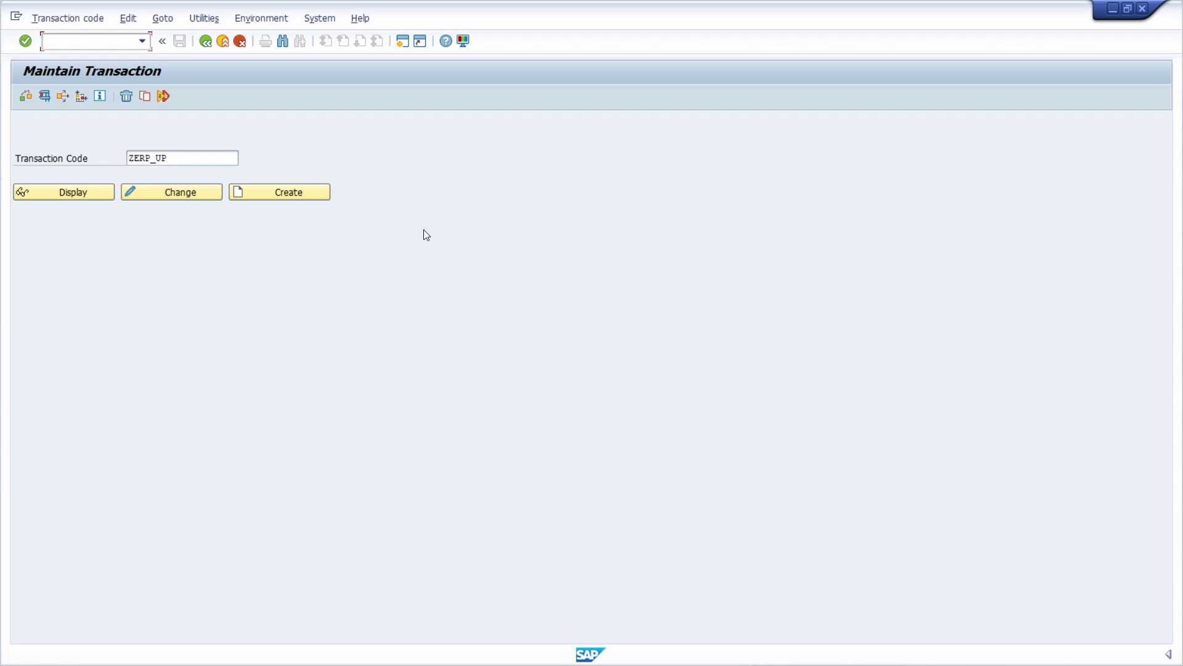
# Step: Create the transaction as a parameter transaction with the short text "Maintenance View of ZERP_UP"
pyautogui.click(253, 196)
pyautogui.click(212, 268)
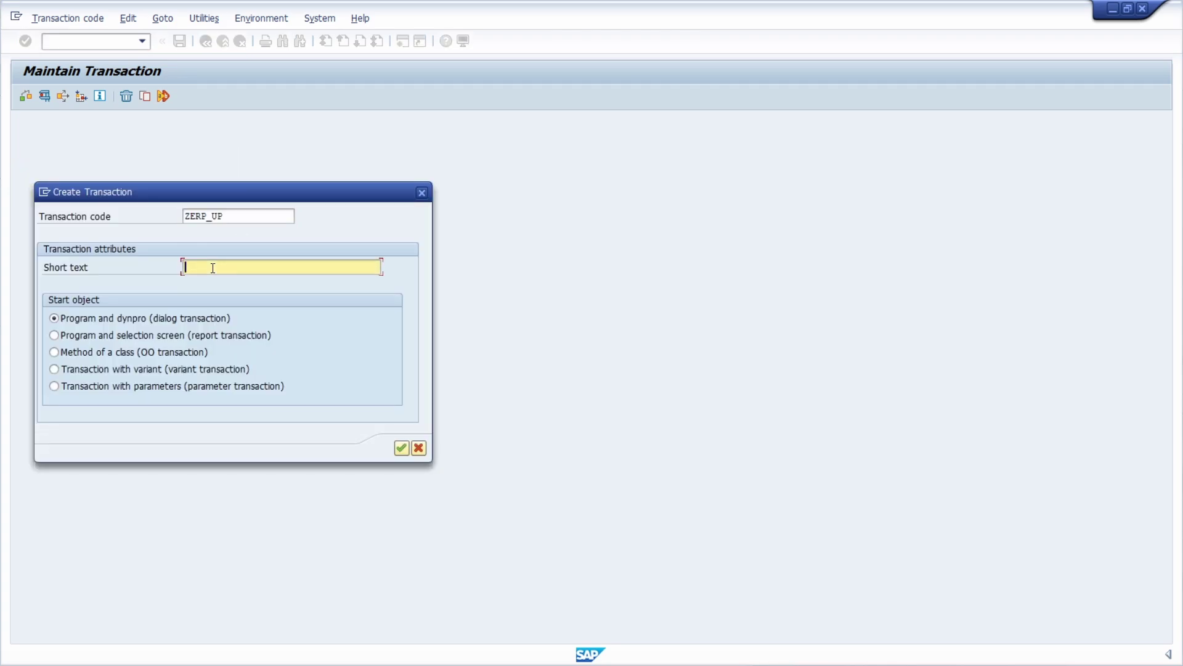
pyautogui.write('Maintenance View of ZERP_UP')
pyautogui.click(144, 383)
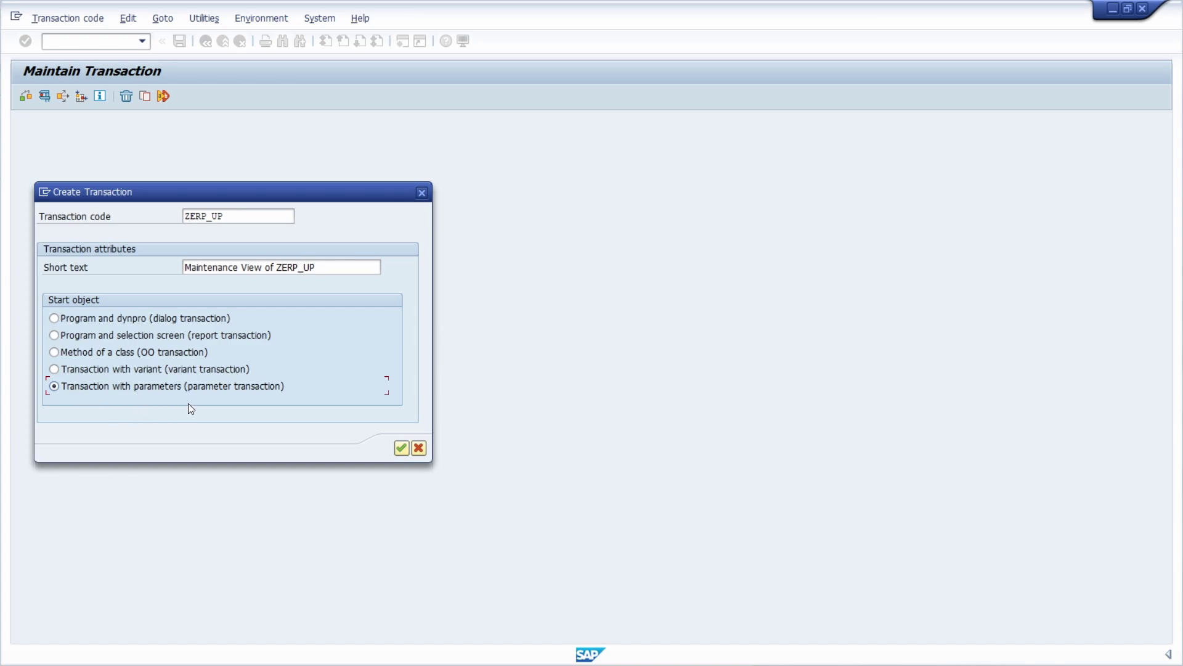
pyautogui.click(401, 448)
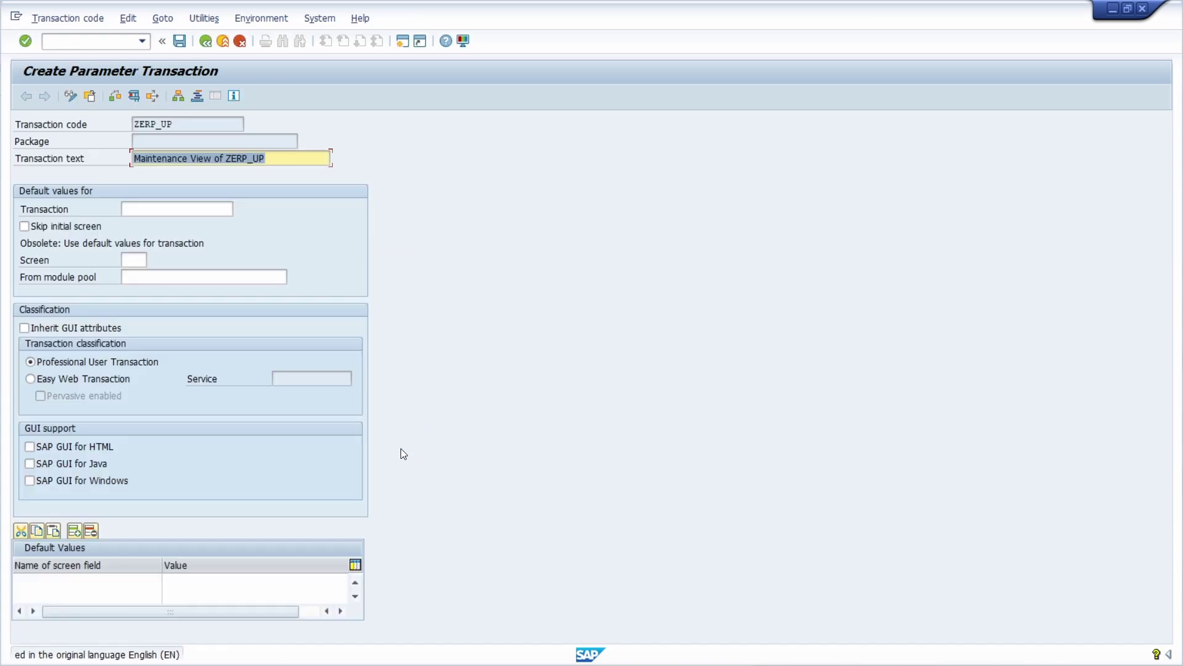
# Step: Set SM30 as the default transaction, skip its initial screen and inherit the GUI attributes
pyautogui.click(147, 209)
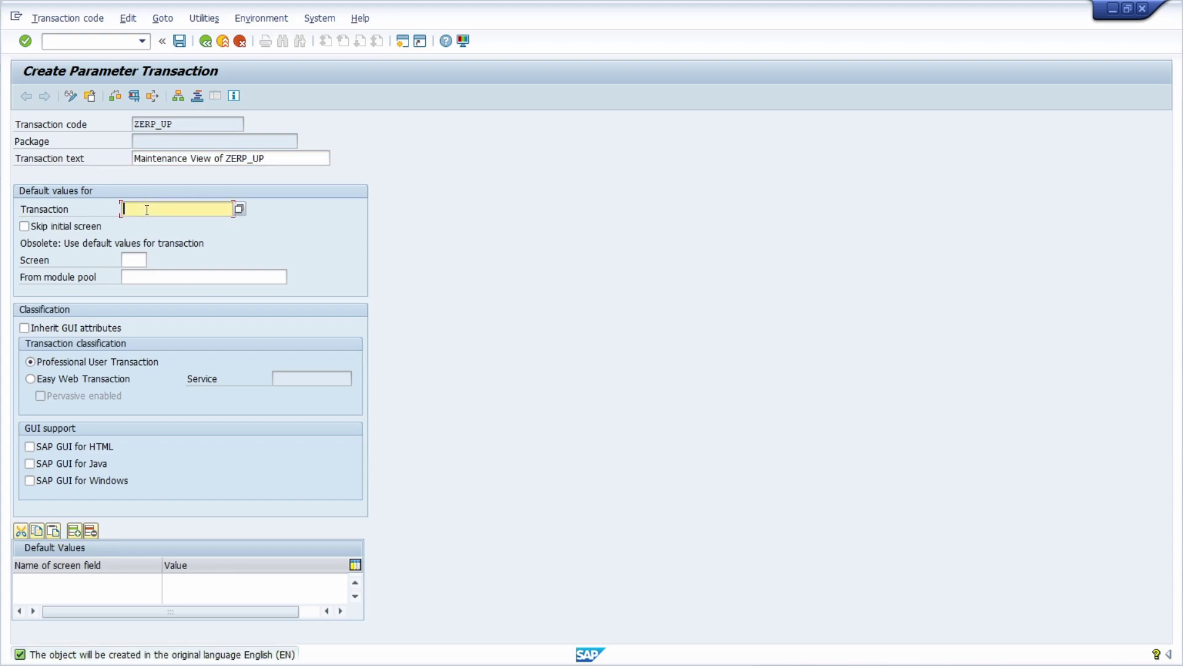
pyautogui.write('SM30')
pyautogui.click(75, 225)
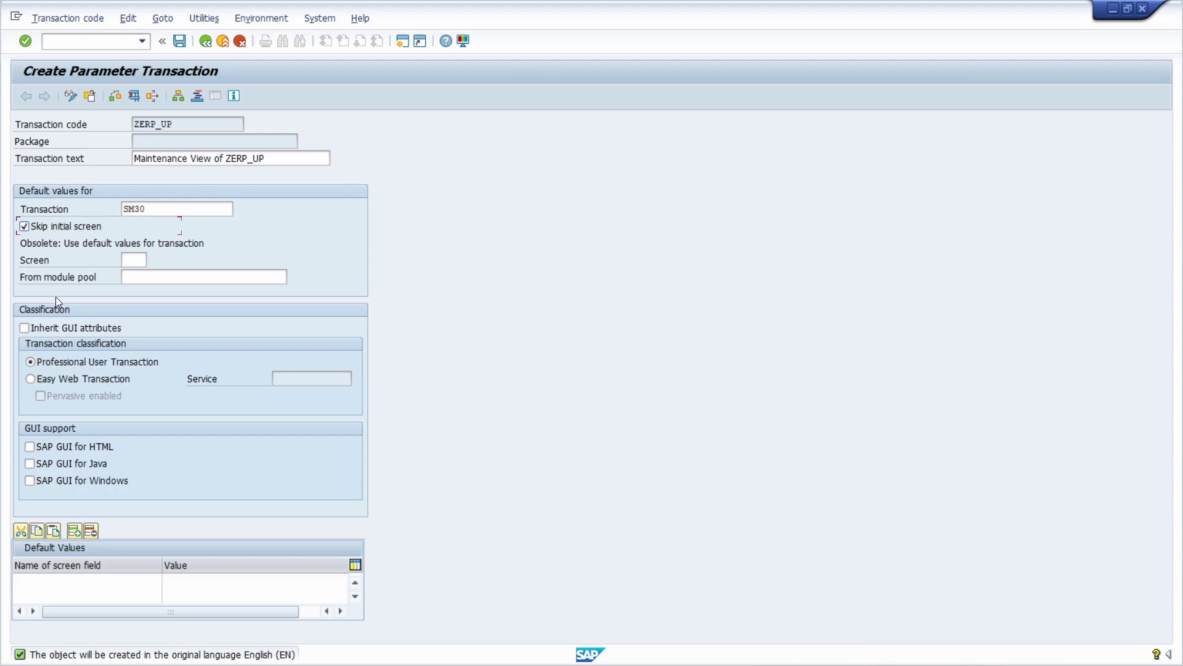
pyautogui.click(53, 331)
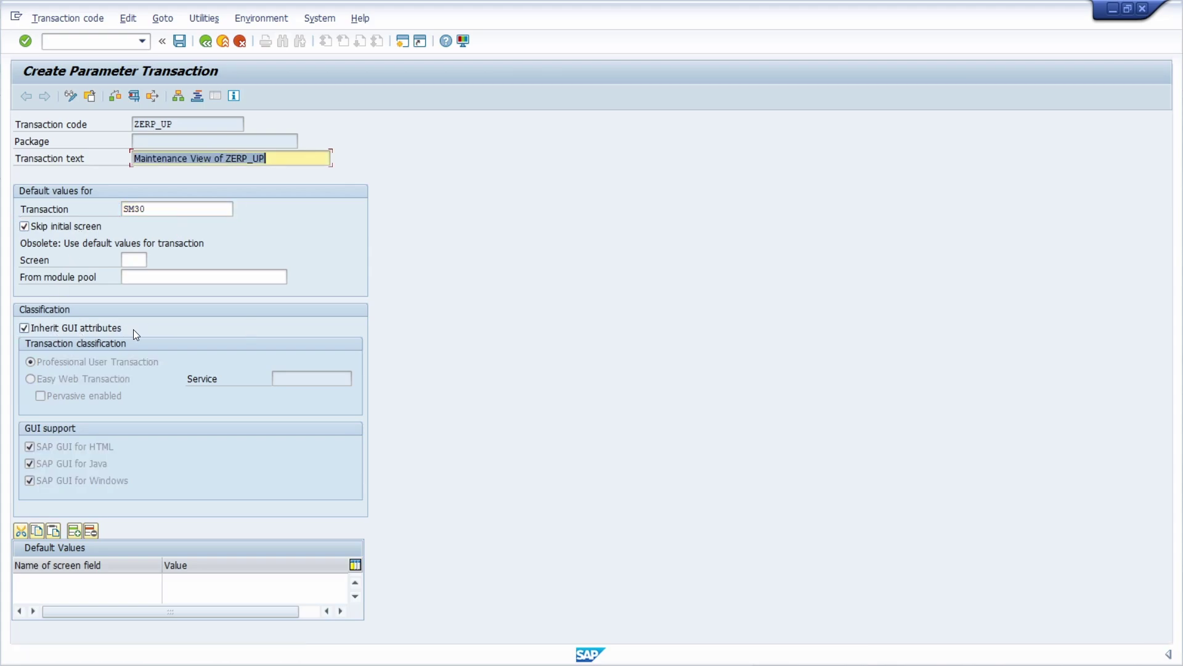
# Step: Open SM30 in a separate window and display the technical information of the Table/View field
pyautogui.click(128, 578)
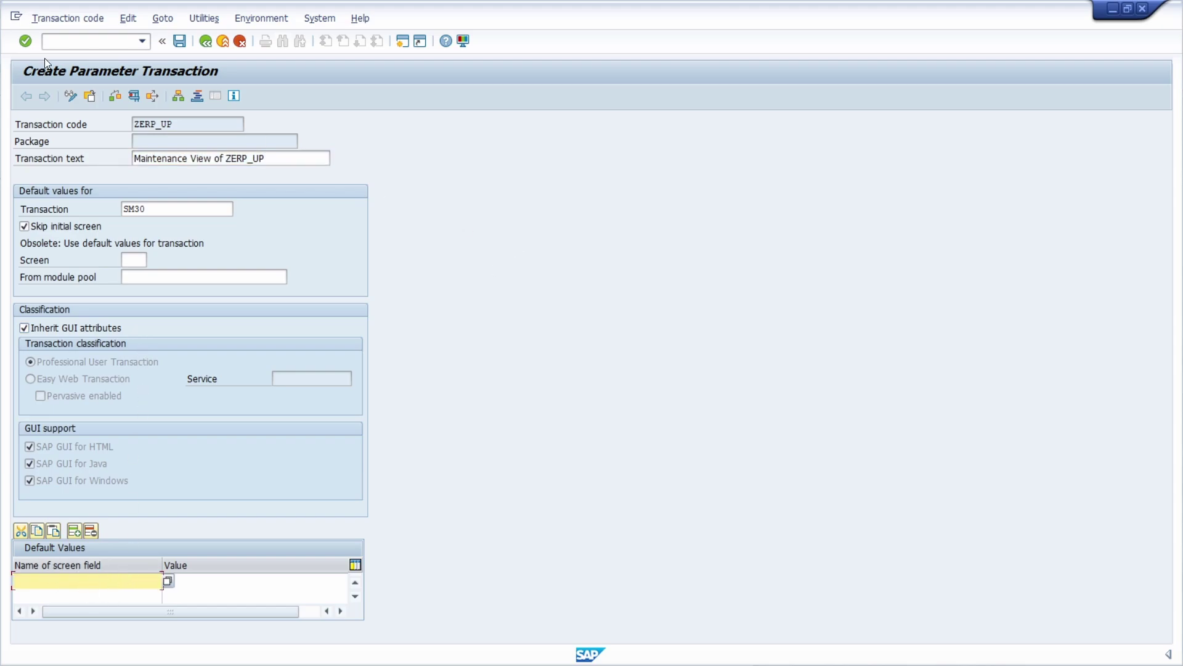
pyautogui.click(74, 41)
pyautogui.write('/nsm30')
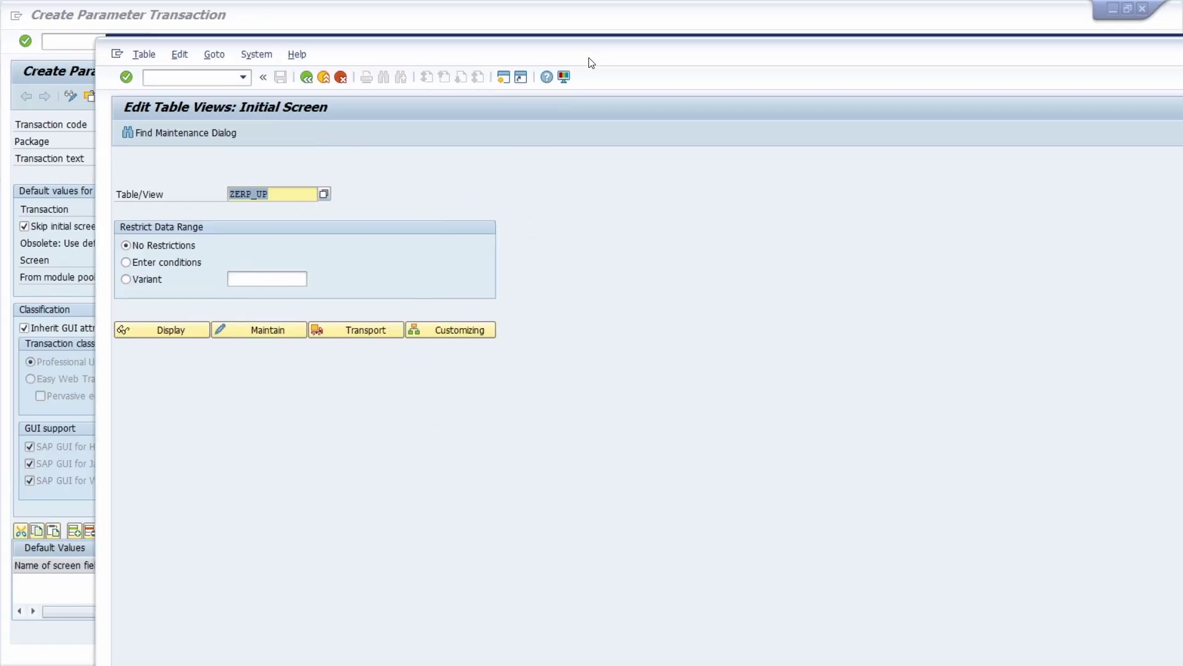
pyautogui.click(642, 231)
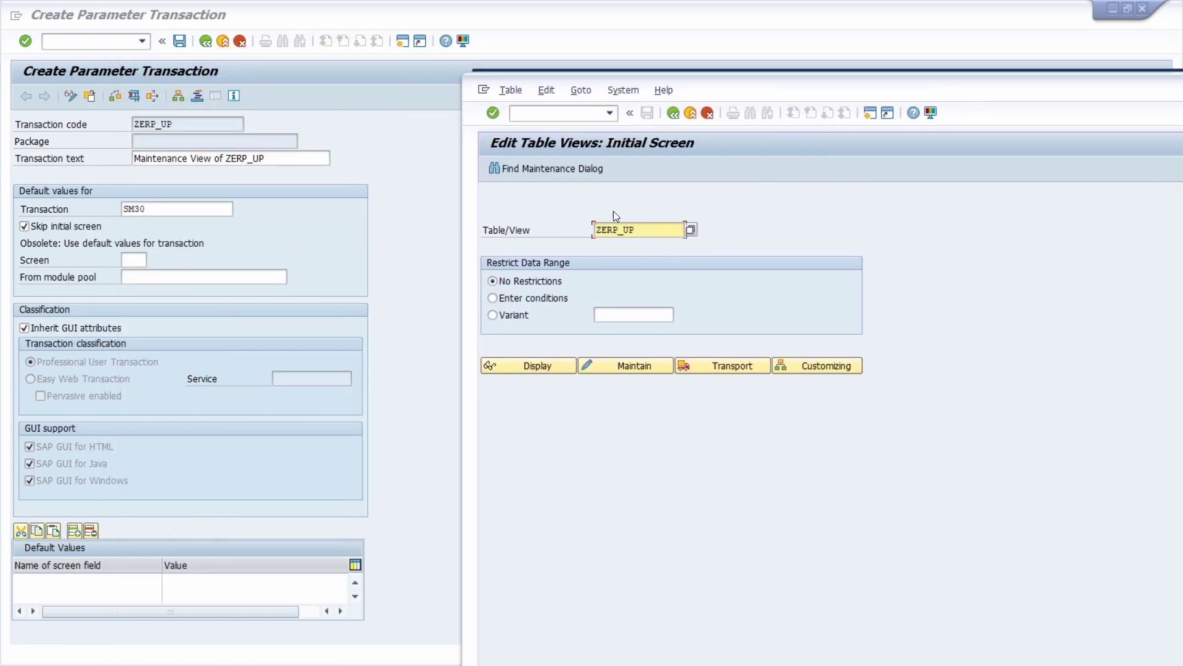
pyautogui.press('F1')
pyautogui.moveTo(309, 351); pyautogui.dragTo(812, 193)
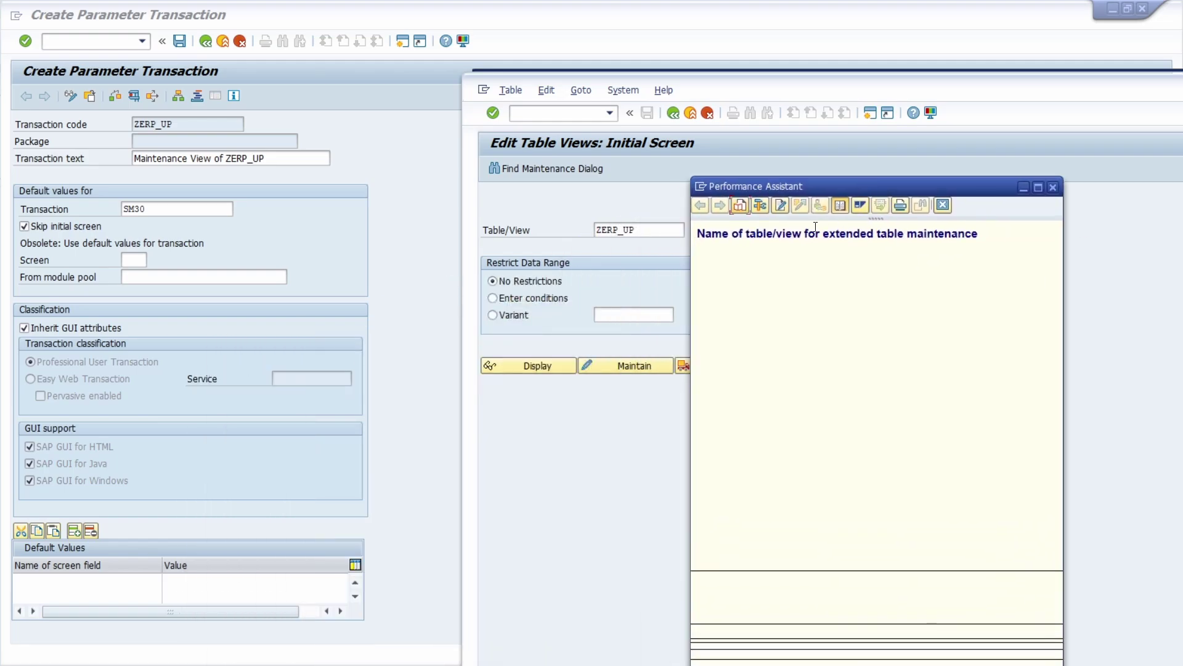
pyautogui.click(761, 205)
pyautogui.moveTo(705, 314); pyautogui.dragTo(892, 131)
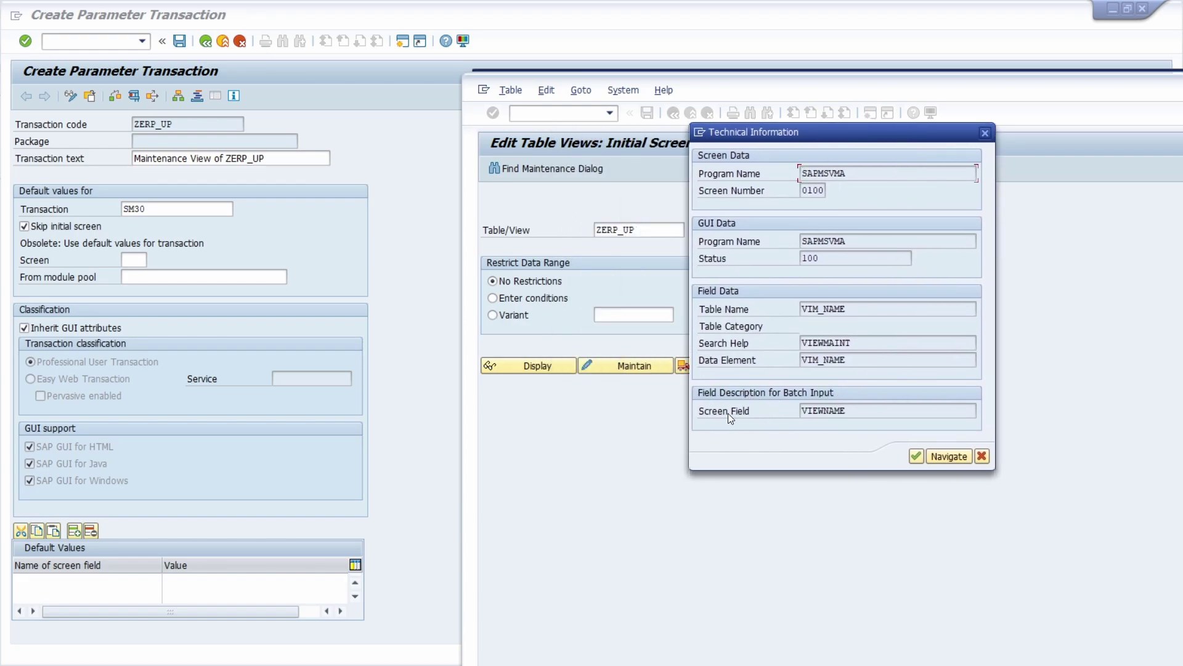
# Step: Copy the screen field name VIEWNAME into the first default value row and give it the value ZERP_UP
pyautogui.doubleClick(862, 407)
pyautogui.click(862, 411)
pyautogui.moveTo(861, 411); pyautogui.dragTo(791, 423)
pyautogui.hotkey('ctrl', 'c')
pyautogui.click(111, 580)
pyautogui.hotkey('ctrl', 'v')
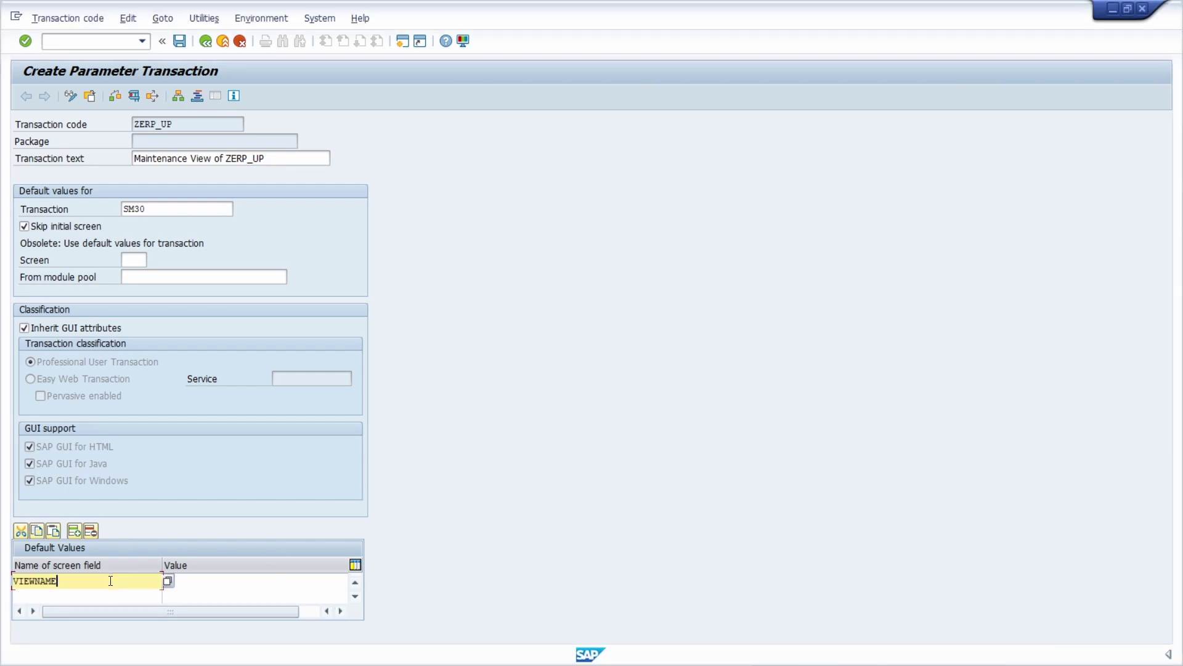
pyautogui.click(198, 581)
pyautogui.write('ZERP_UP')
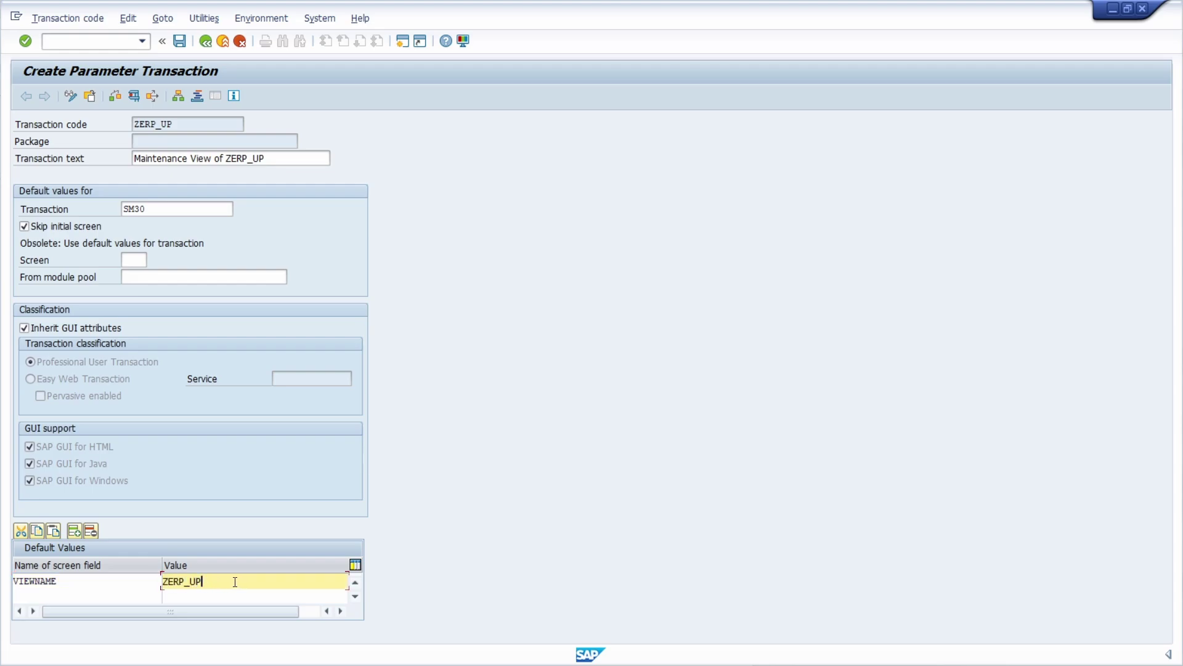
# Step: Close the Performance Assistant and Technical Information windows and return to the parameter transaction
pyautogui.hotkey('ctrl', 's')
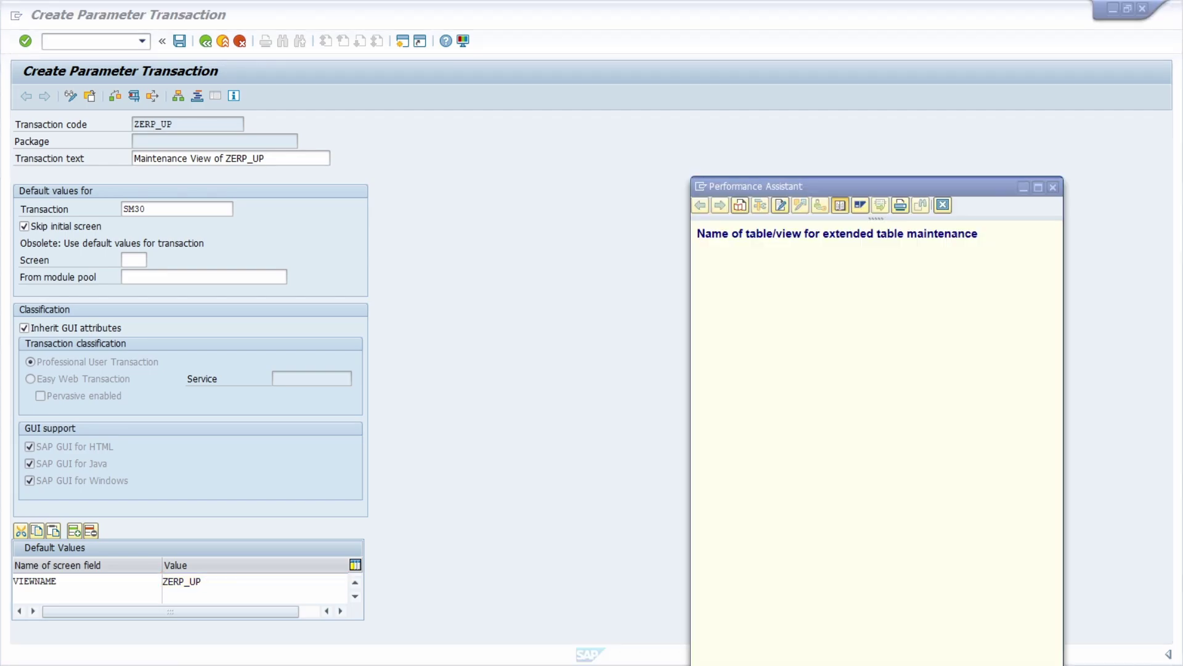
pyautogui.click(1054, 188)
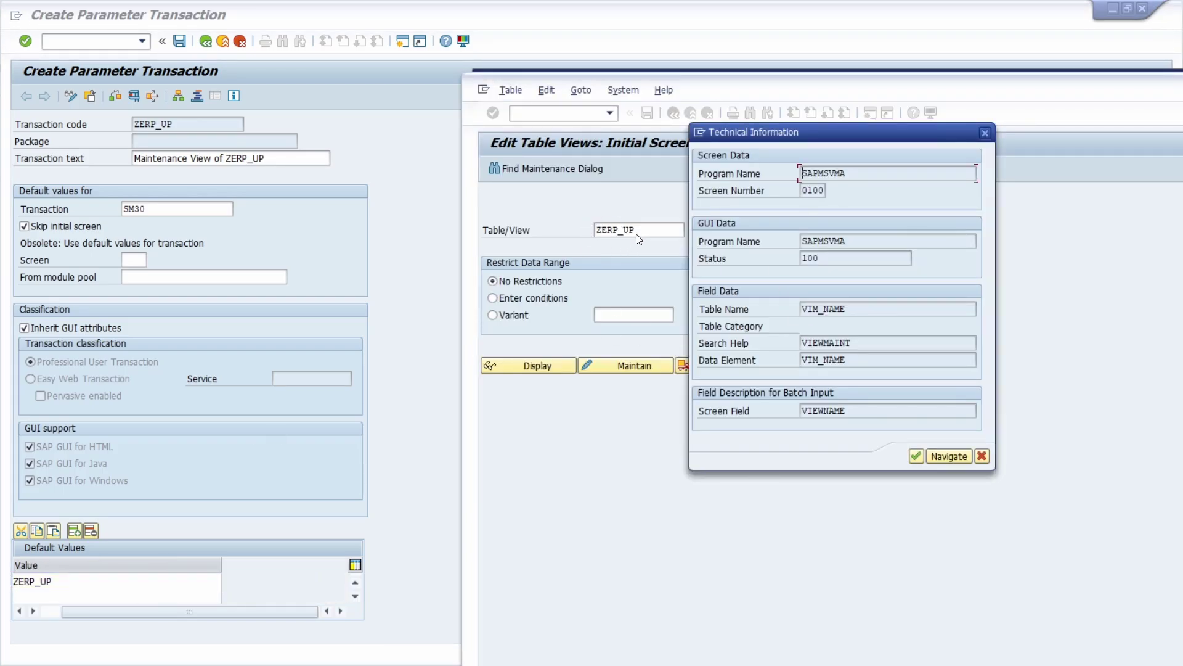
pyautogui.click(984, 133)
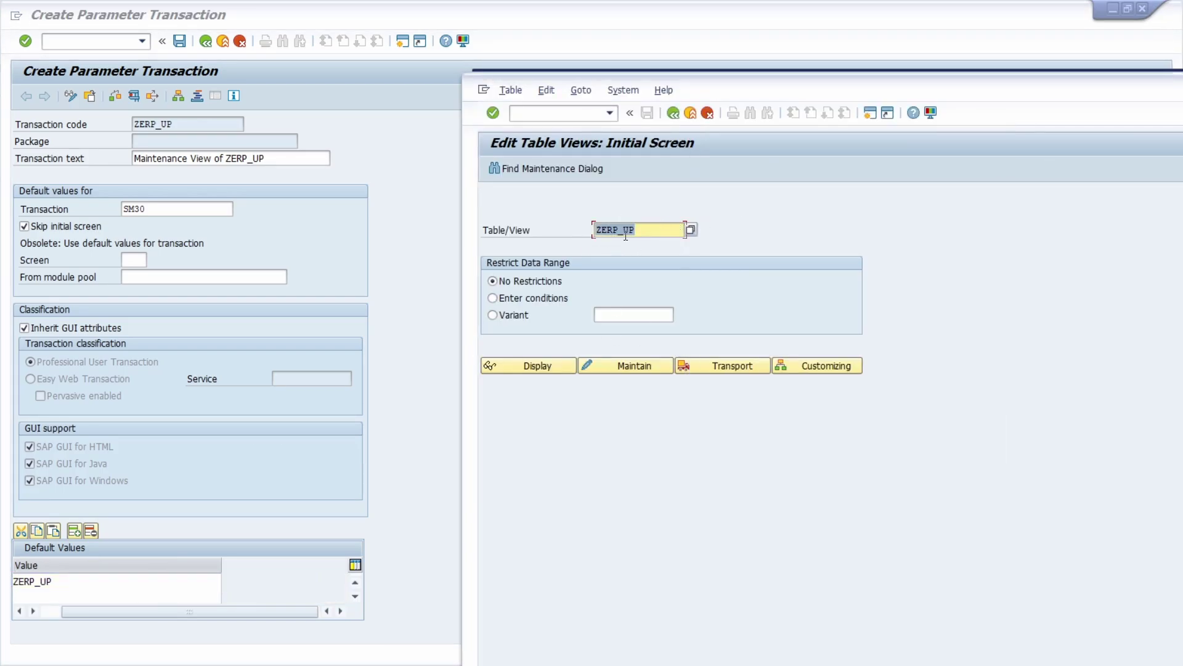
pyautogui.moveTo(302, 611); pyautogui.dragTo(176, 612)
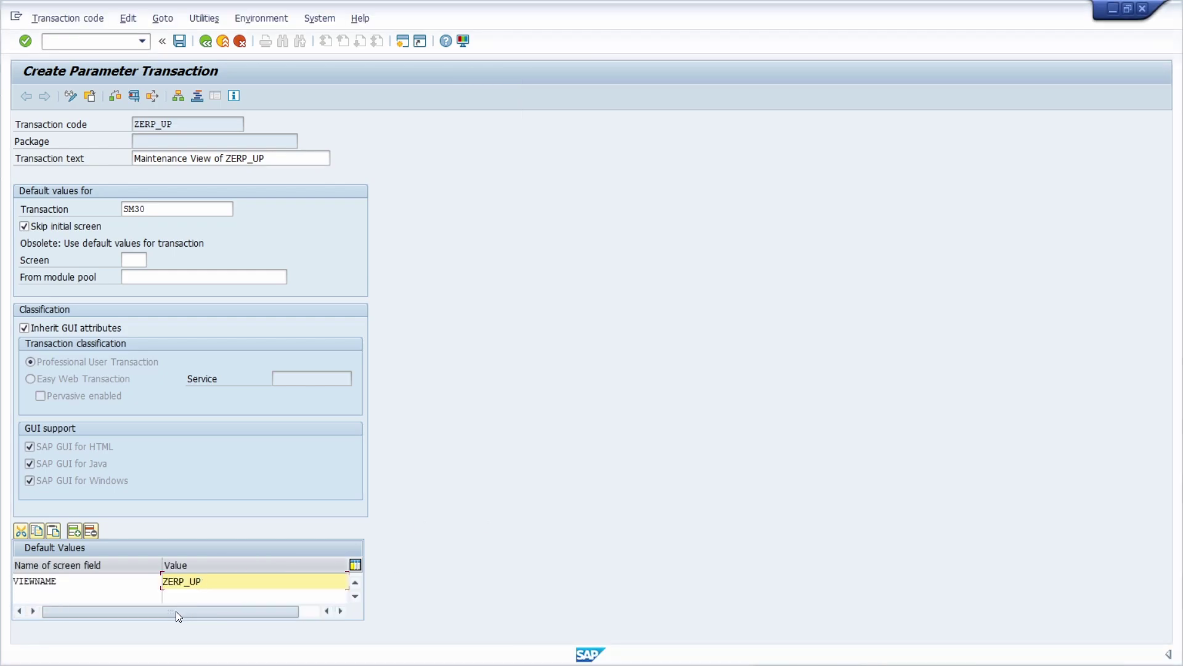
# Step: Add a second default value row with the screen field UPDATE and the value X
pyautogui.click(111, 596)
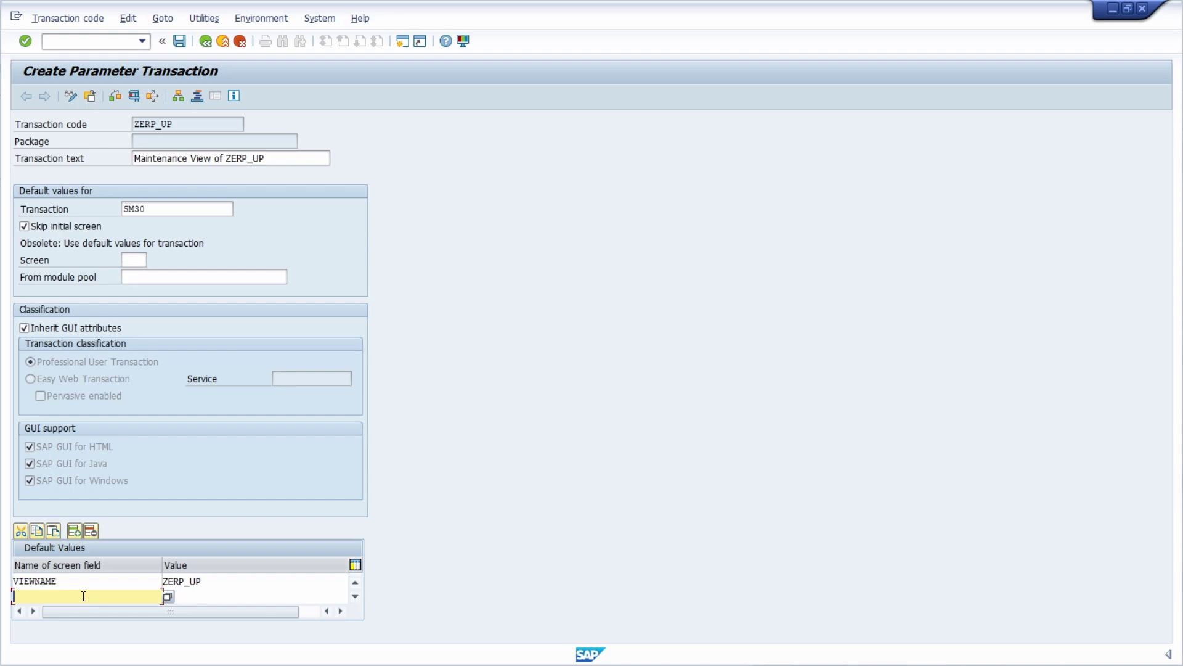
pyautogui.write('UPDATE')
pyautogui.press('Tab')
pyautogui.write('X')
pyautogui.moveTo(94, 611); pyautogui.dragTo(75, 612)
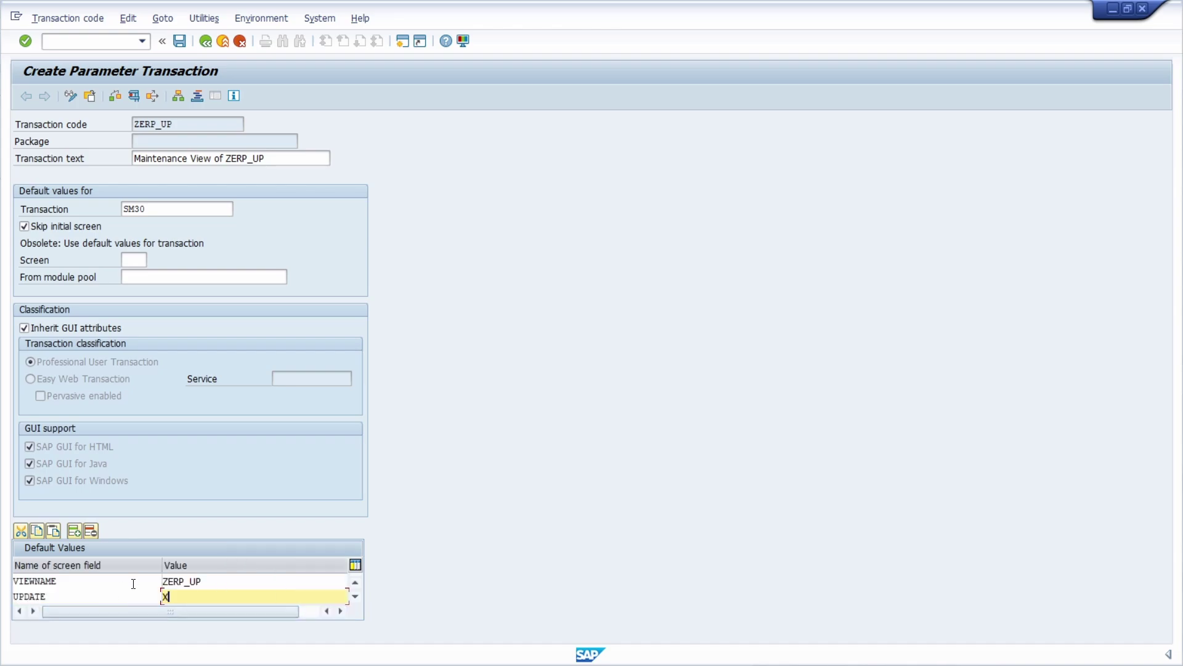
# Step: Try SHOW as the second row's screen field name, and restore UPDATE with the value X
pyautogui.doubleClick(97, 597)
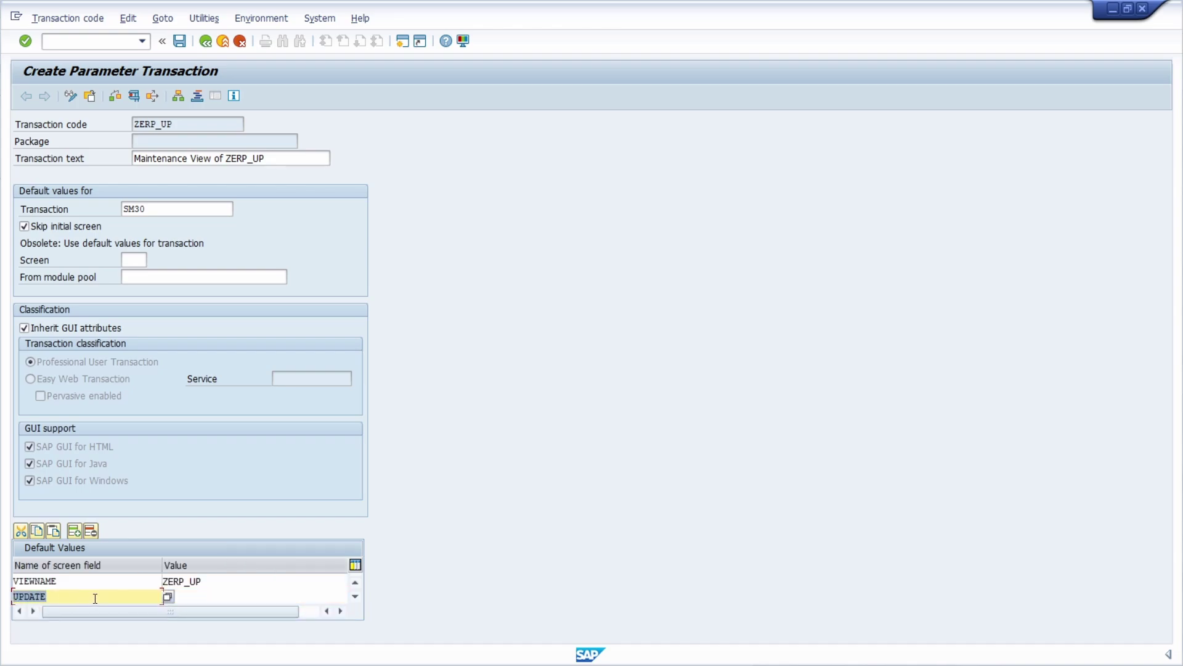
pyautogui.write('SHOW')
pyautogui.doubleClick(54, 595)
pyautogui.write('UPDATE')
pyautogui.click(211, 593)
pyautogui.write('X')
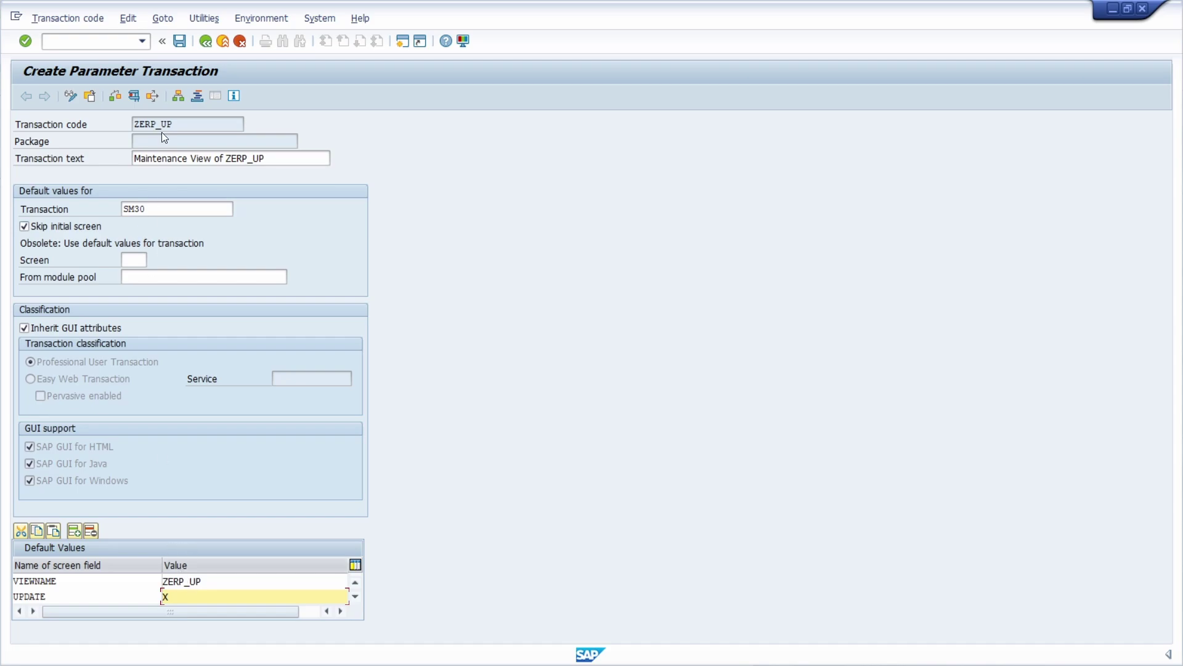
# Step: Save the ZERP_UP parameter transaction as a local object and test it
pyautogui.click(179, 42)
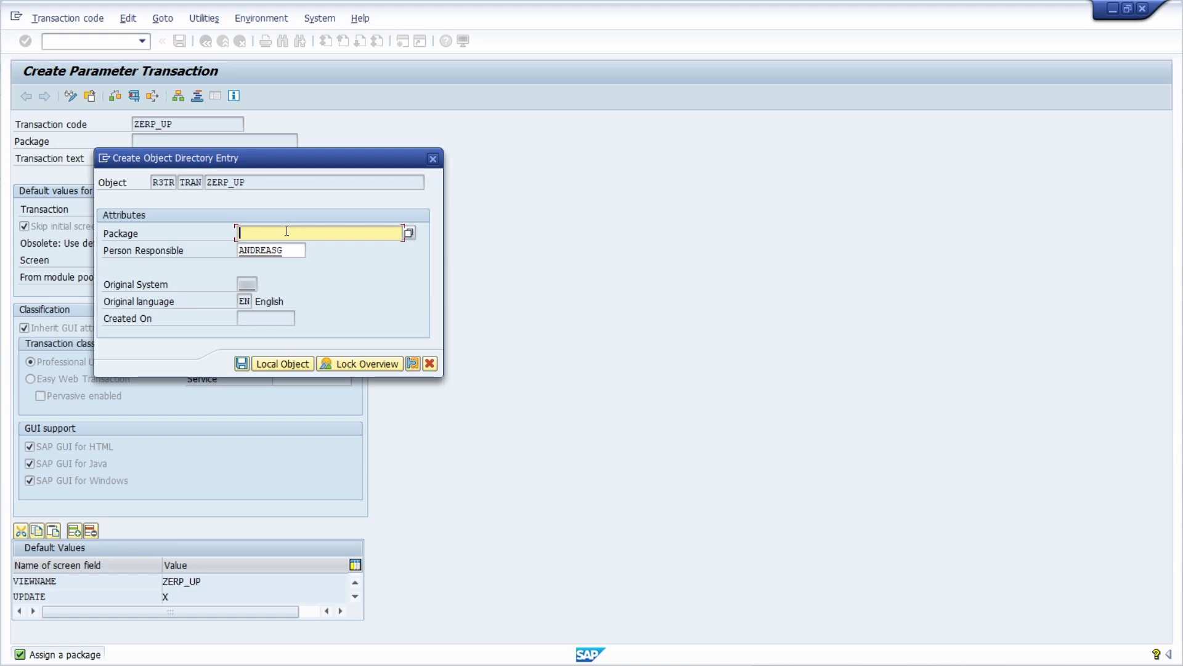
pyautogui.click(291, 363)
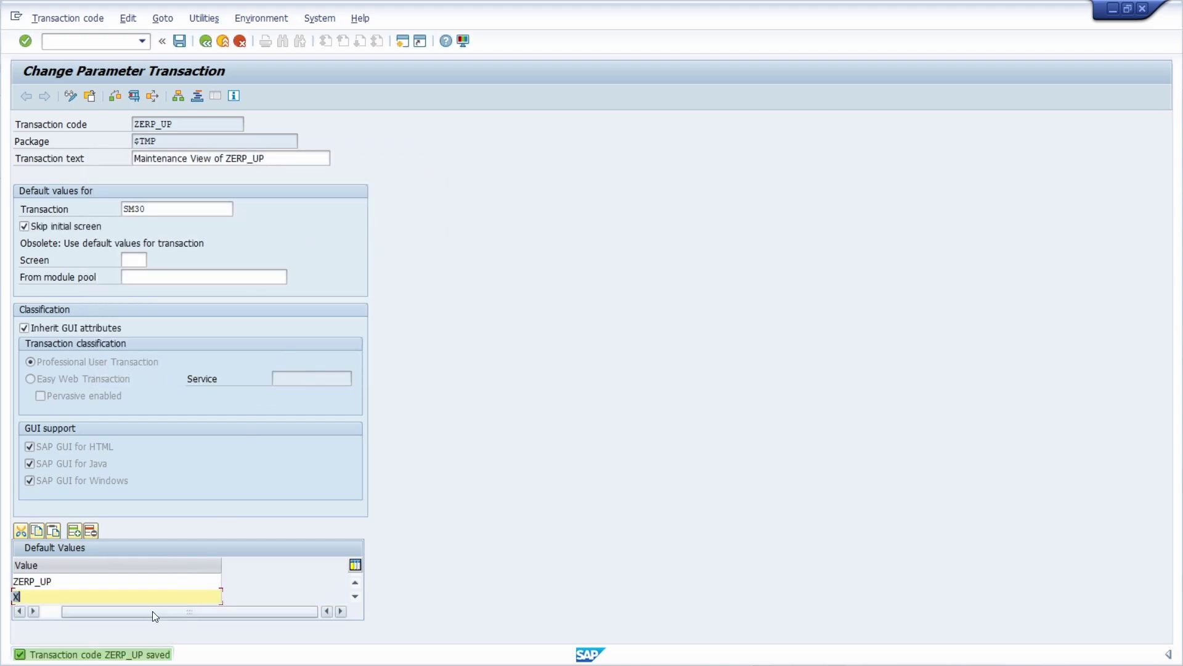
pyautogui.click(133, 96)
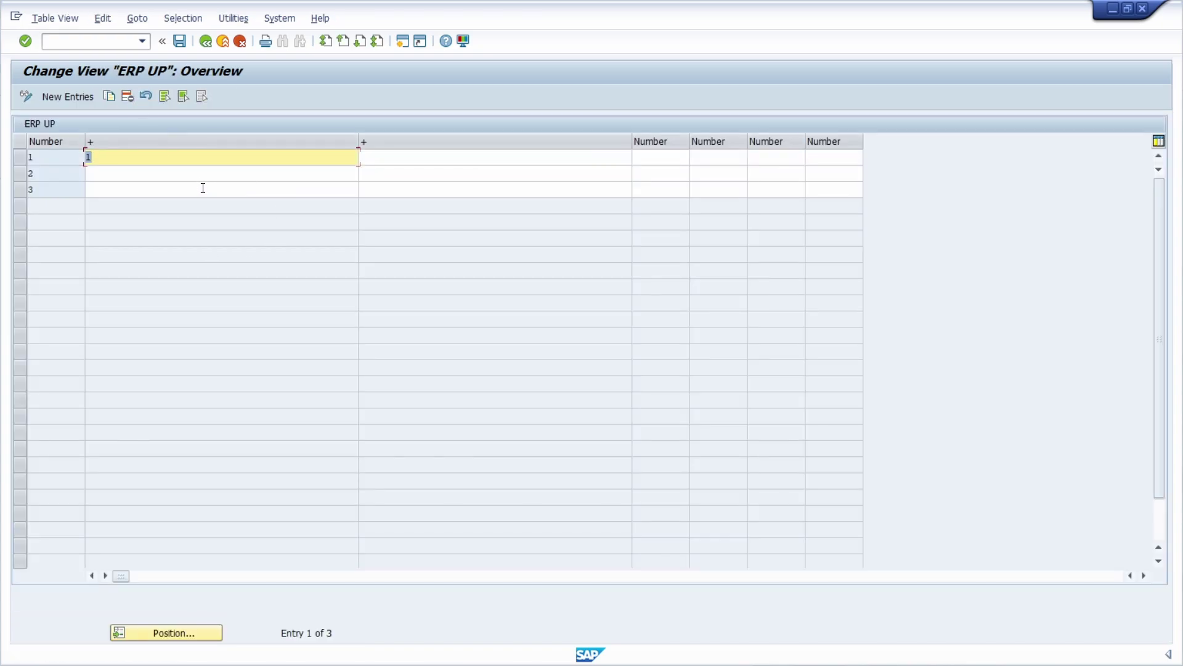
# Step: Run transaction ZERP_UP directly by its code, and return to the SAP Easy Access screen
pyautogui.click(96, 41)
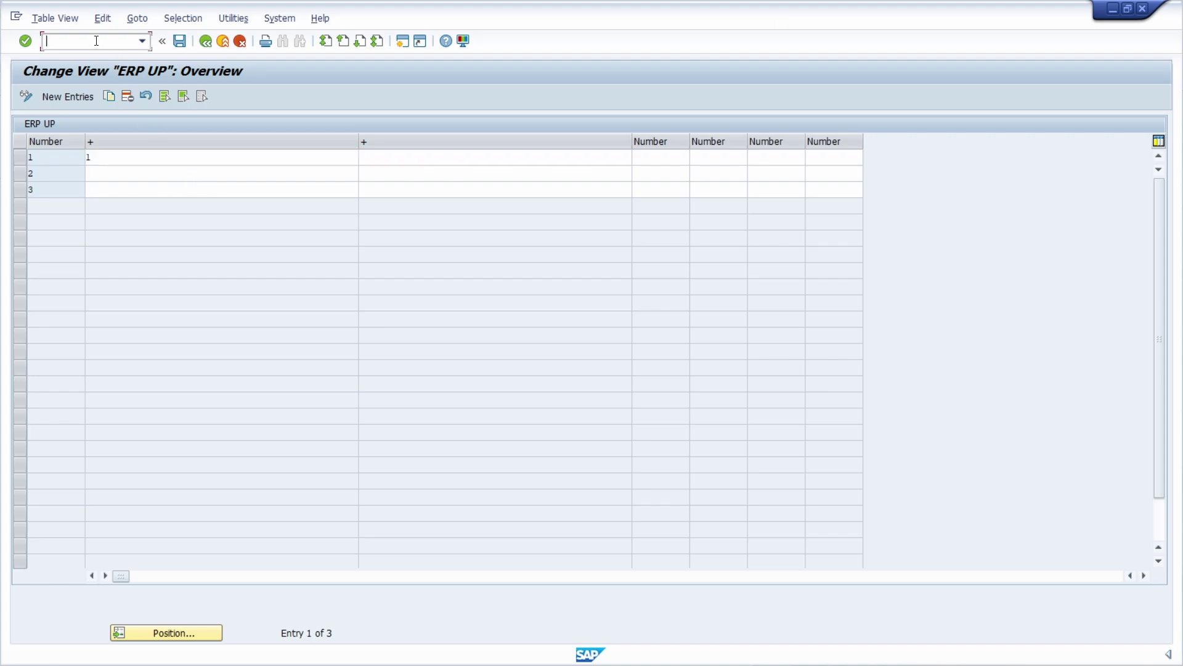
pyautogui.write('/nz')
pyautogui.write('me_all')
pyautogui.press('Return')
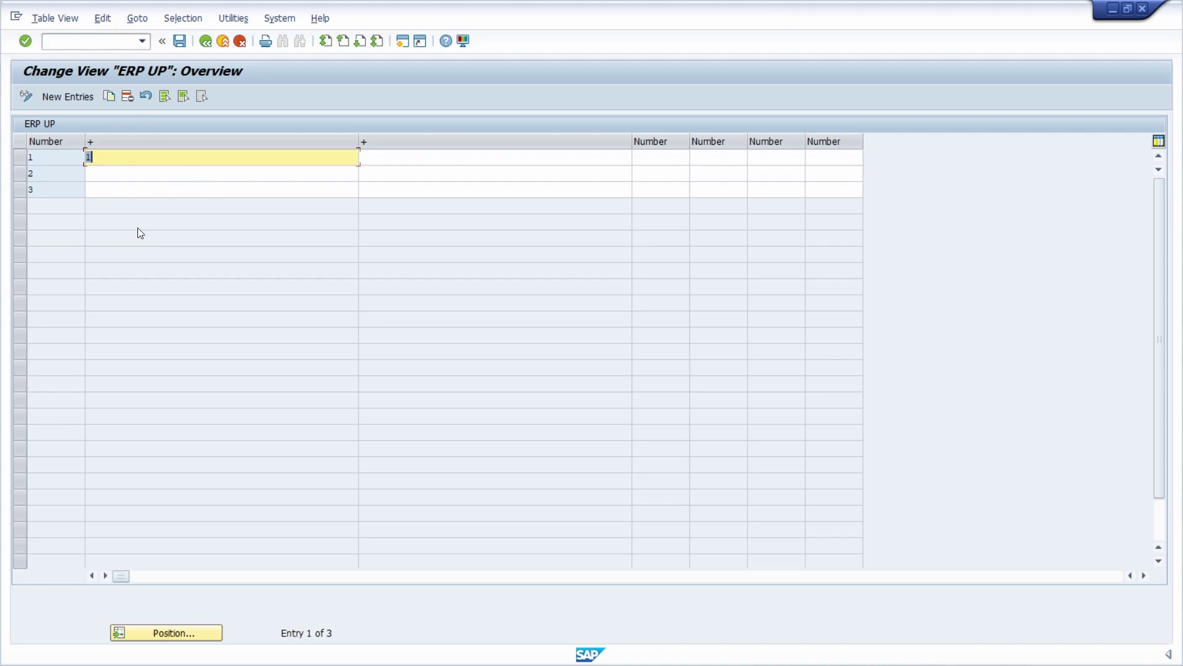
pyautogui.click(86, 41)
pyautogui.write('/n')
pyautogui.press('Return')
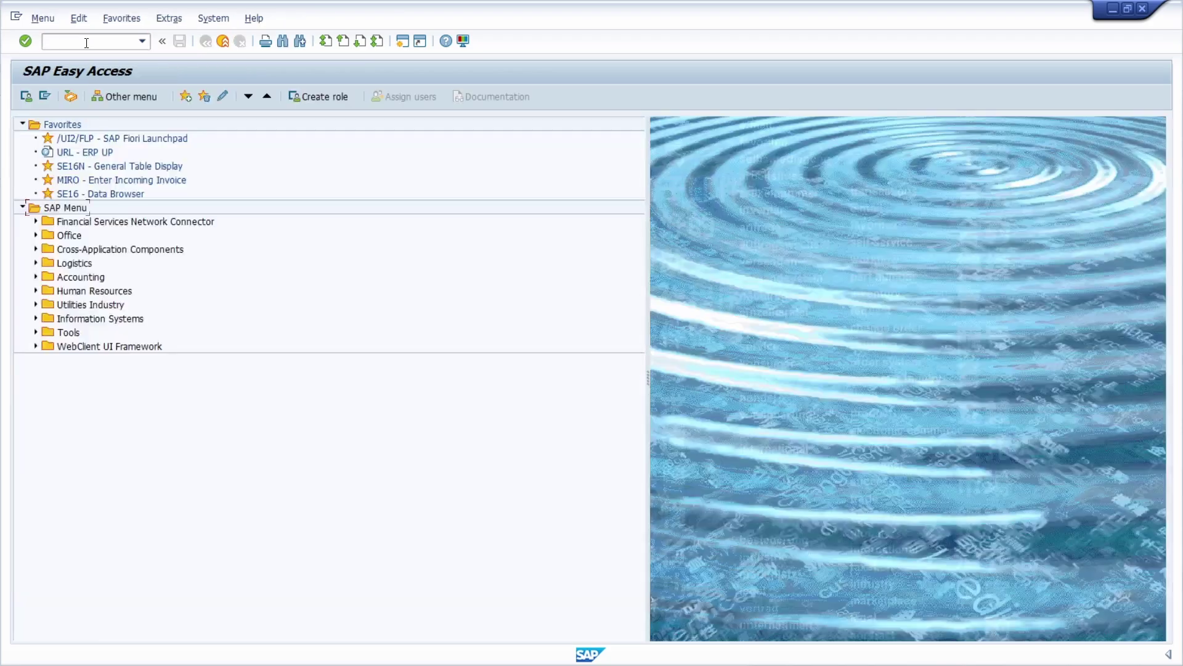
# Step: Run the ZERP_UP transaction directly from SAP Easy Access to view the ERP UP table entries
pyautogui.write('/n')
pyautogui.write('zme_all')
pyautogui.press('Return')
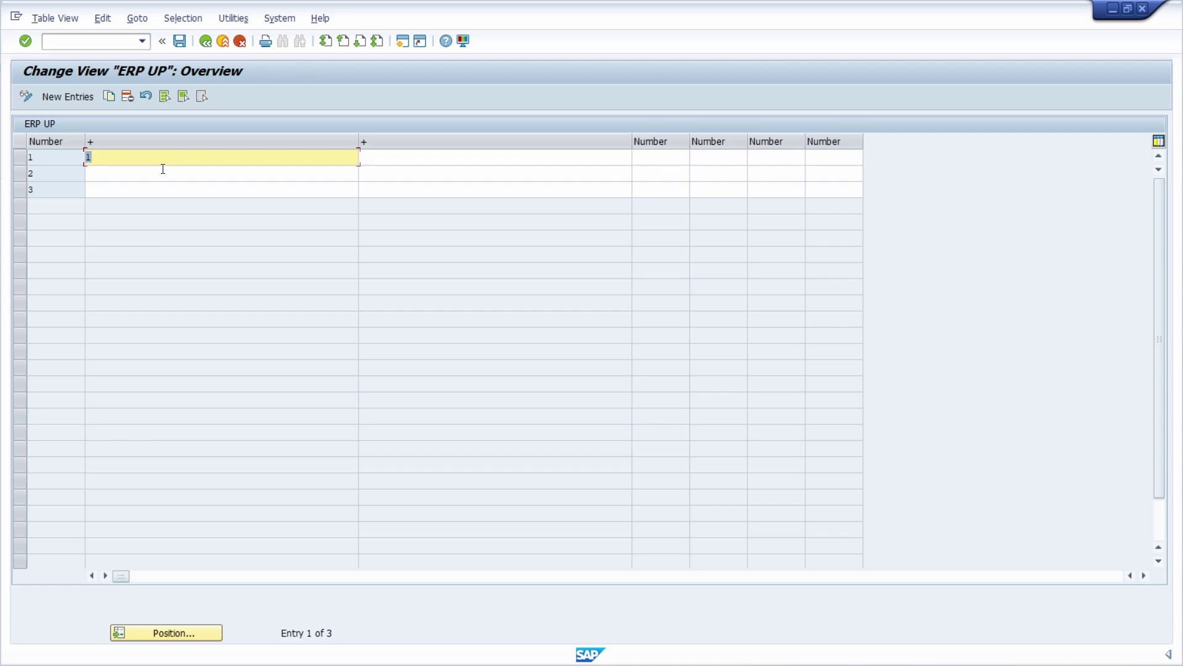
# Step: Switch to the Data Browser with transaction SE16
pyautogui.click(85, 47)
pyautogui.write('/nse16')
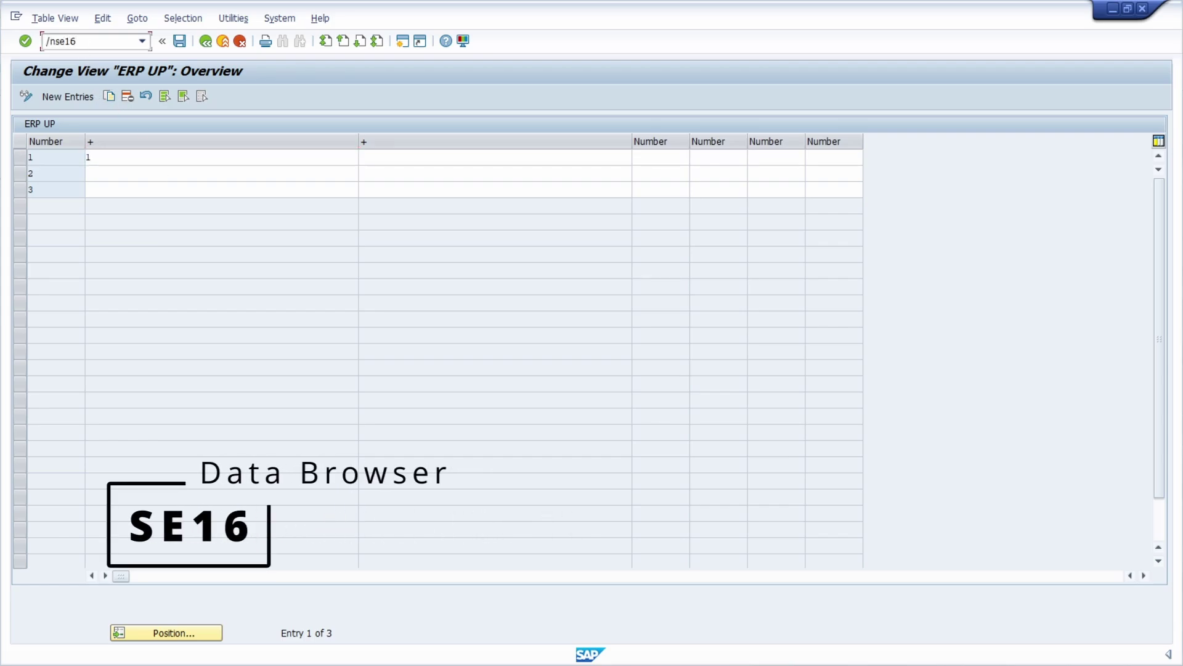
pyautogui.press('Return')
pyautogui.click(93, 40)
pyautogui.write('/nse16n')
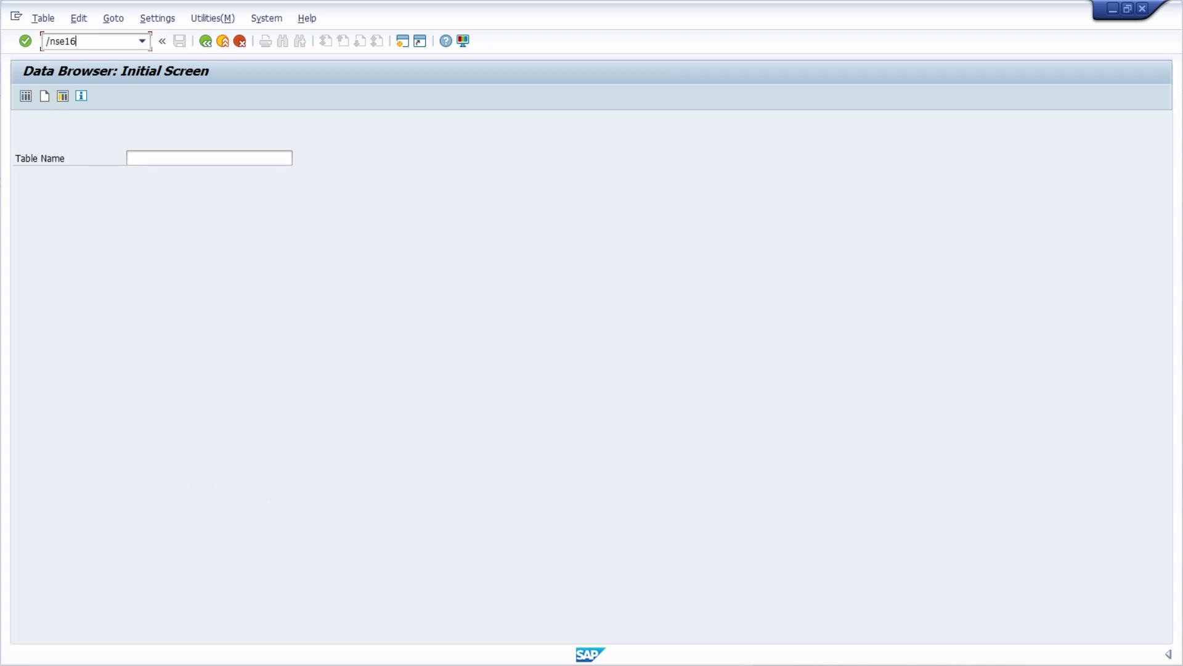
pyautogui.press('BackSpace')
# Step: Open the Data Browser selection screen for table EKKO
pyautogui.click(146, 159)
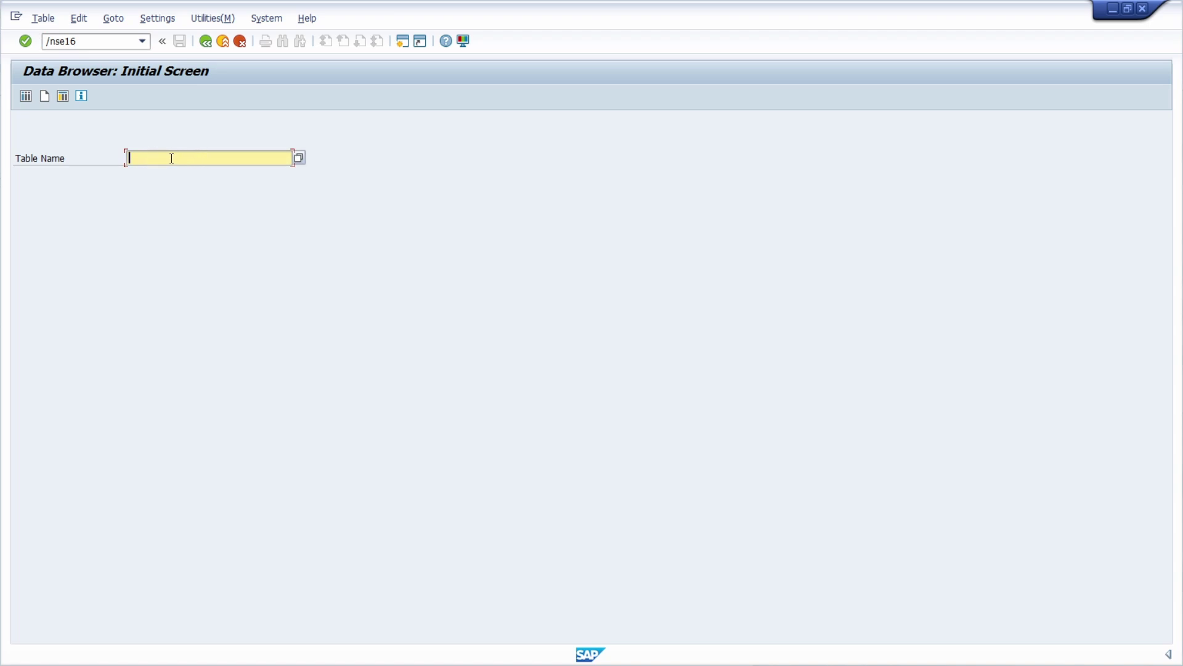
pyautogui.write('mara')
pyautogui.press('Return')
pyautogui.write('ekko')
pyautogui.press('Return')
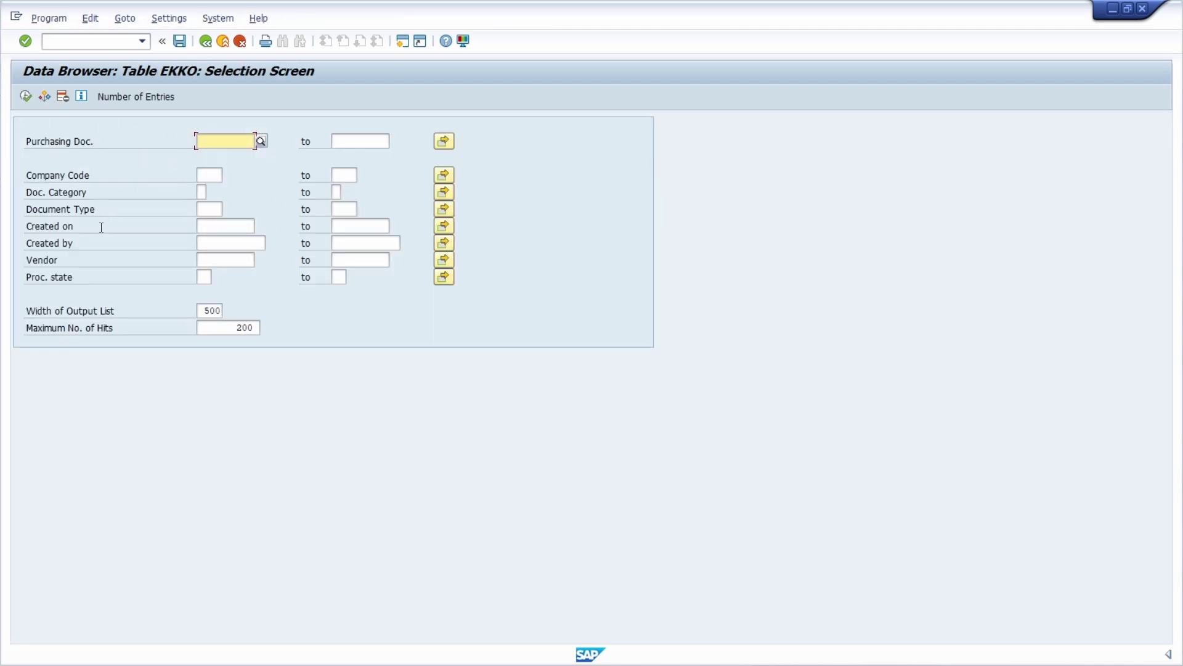
# Step: List the EKKO entries filtered by the creator's user name, and return to the Data Browser's initial screen
pyautogui.click(221, 242)
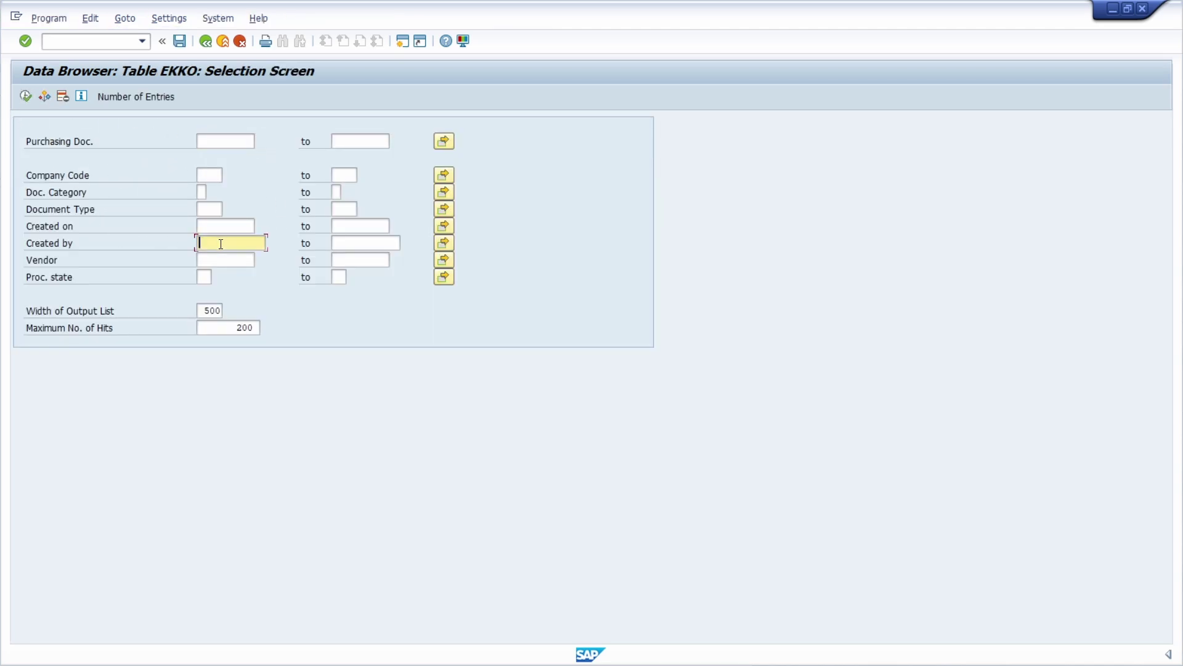
pyautogui.write('andreasg')
pyautogui.click(24, 97)
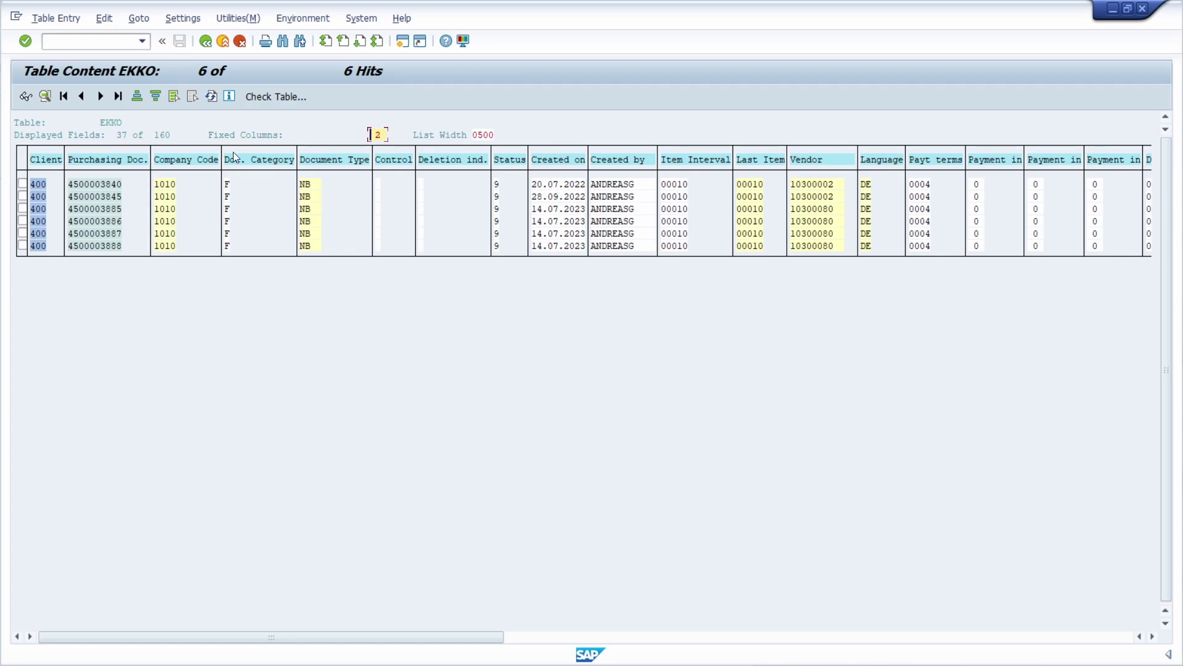
pyautogui.click(203, 42)
pyautogui.click(205, 42)
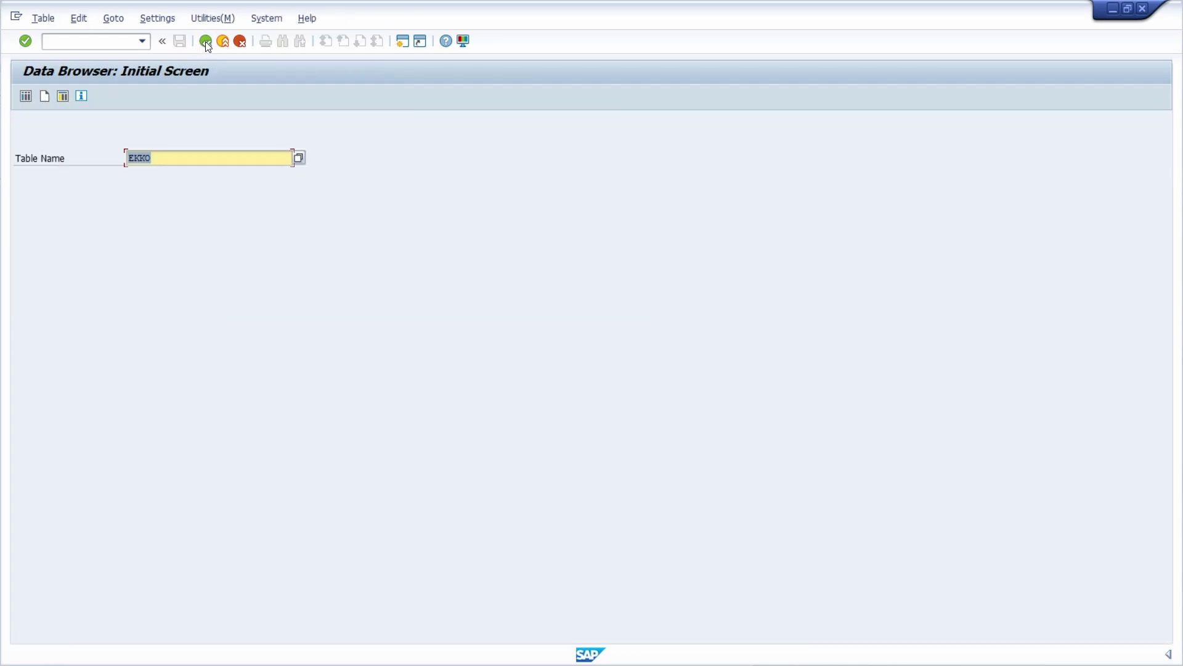
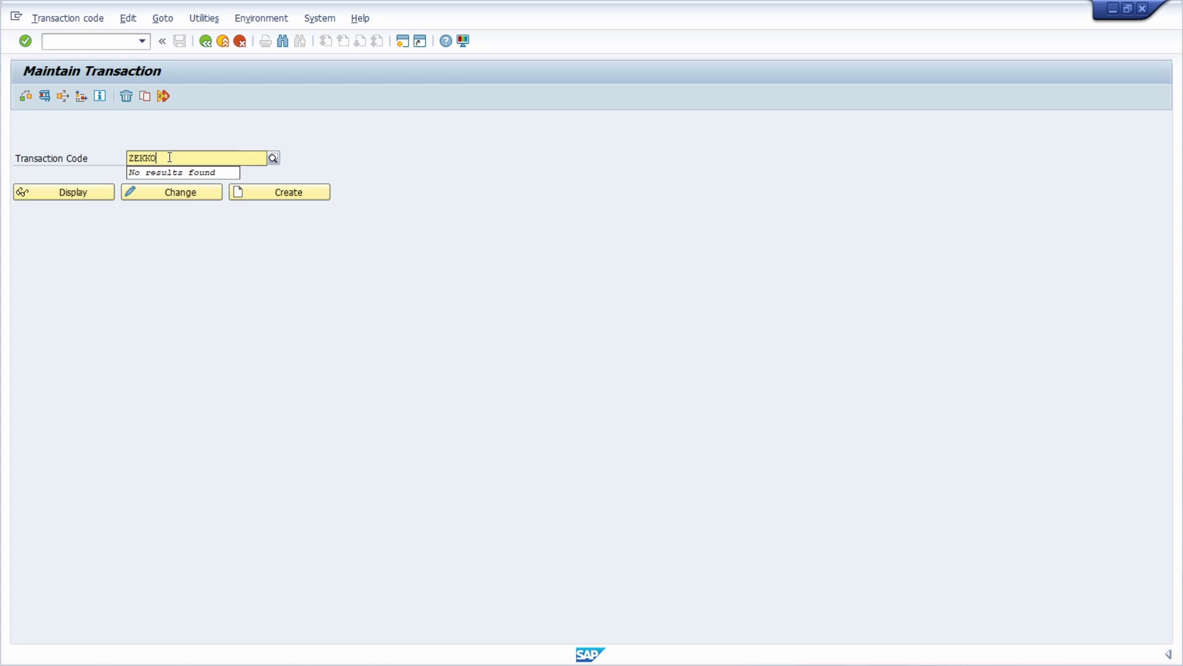
# Step: Create transaction code ZEKKO as a parameter transaction with the short text "SE16 for table EKKO"
pyautogui.click(288, 187)
pyautogui.click(243, 262)
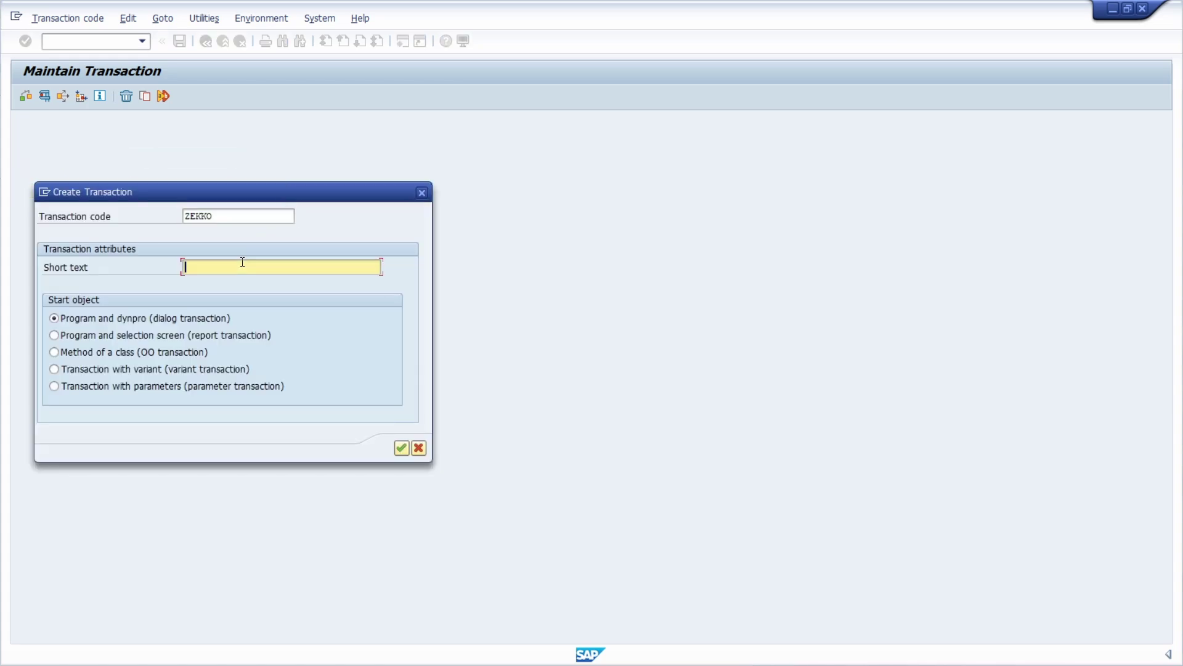
pyautogui.write('SE16 for table EKKO')
pyautogui.click(124, 388)
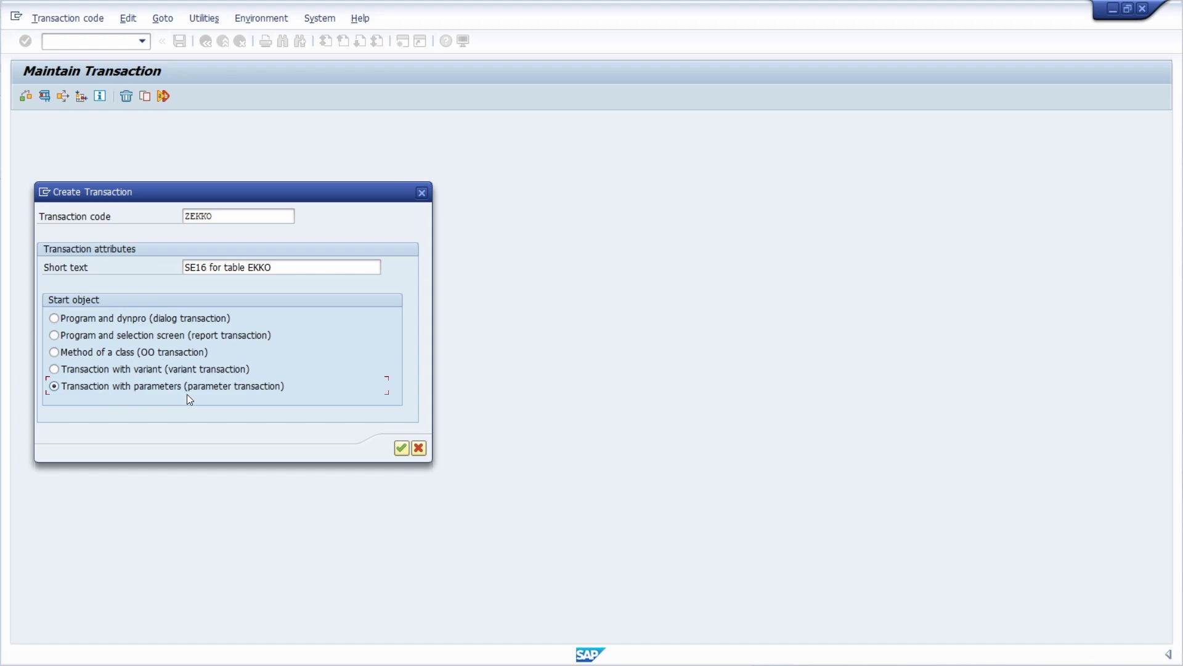
pyautogui.click(402, 448)
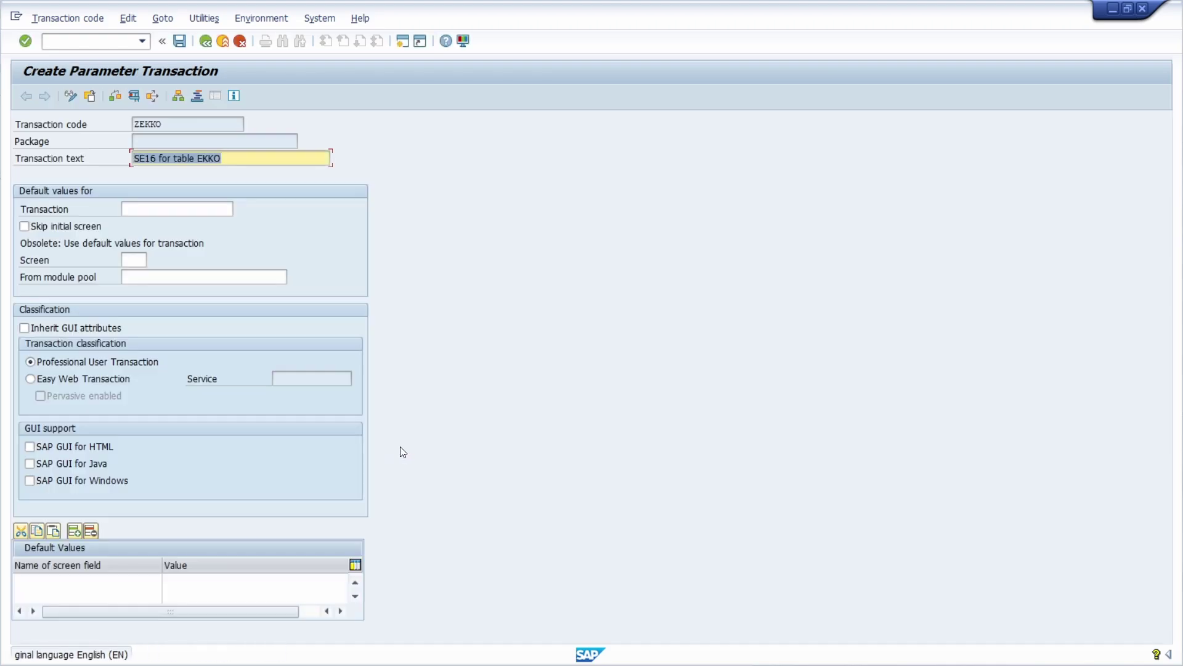
# Step: Set SE16 as ZEKKO's default transaction, skip its initial screen and inherit the GUI attributes
pyautogui.click(136, 207)
pyautogui.write('SE')
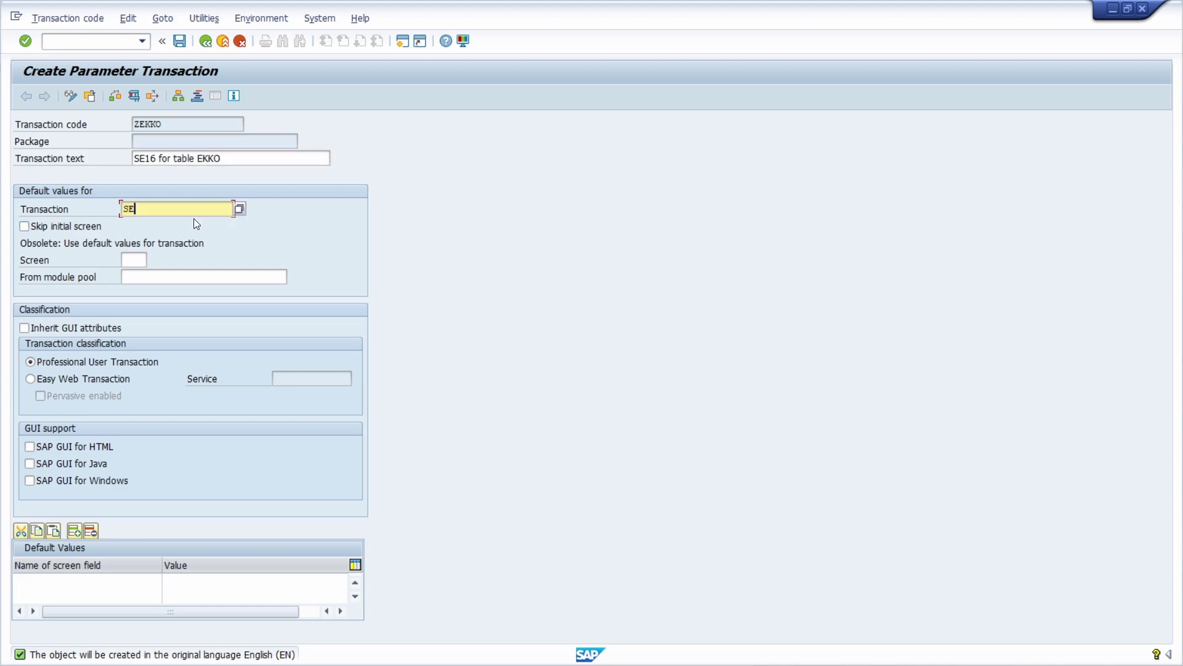
pyautogui.write('16')
pyautogui.click(75, 226)
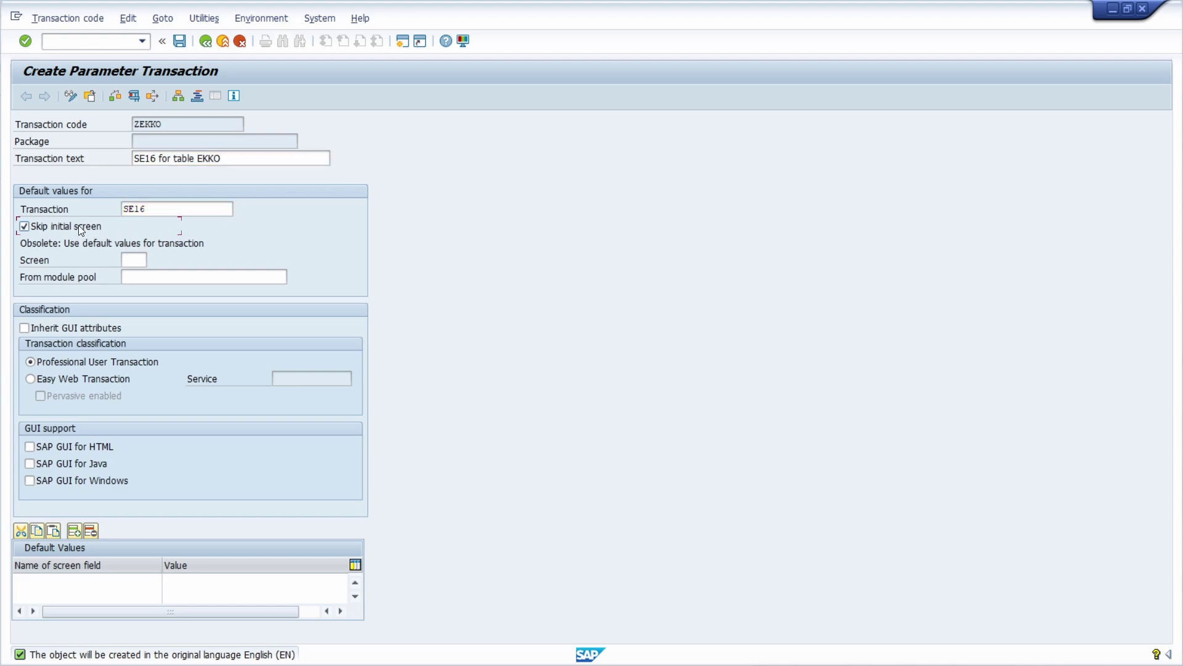
pyautogui.click(50, 330)
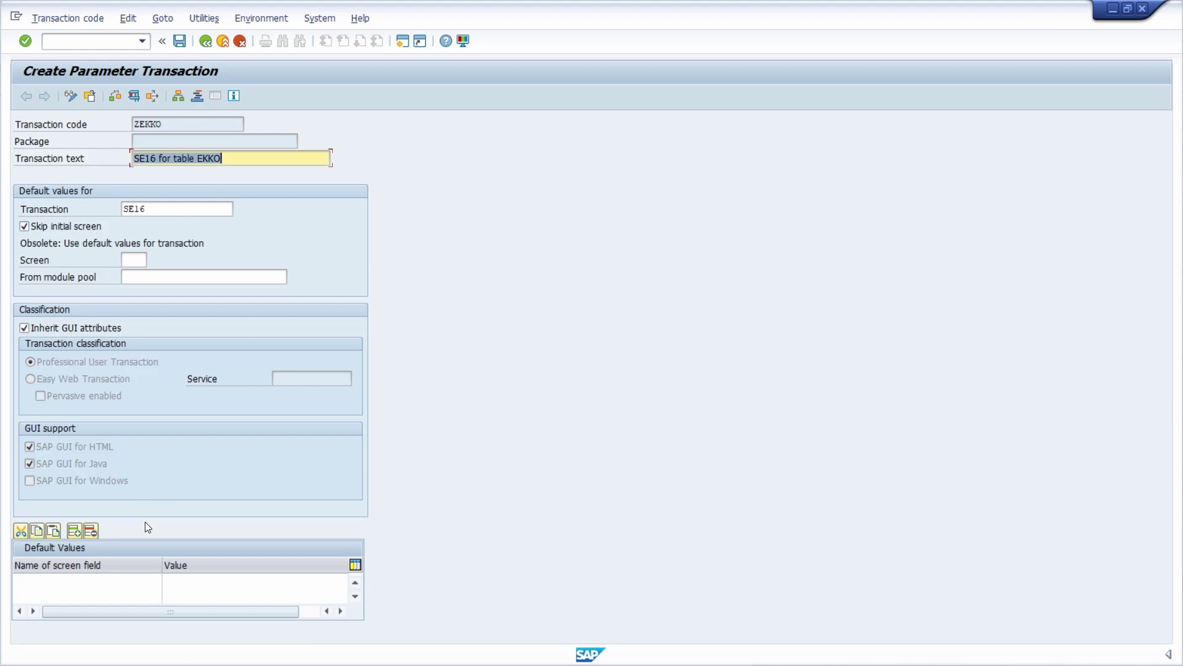
# Step: Open SE16 in a new session and place its window beside the ZEKKO definition
pyautogui.click(95, 46)
pyautogui.write('/nse16')
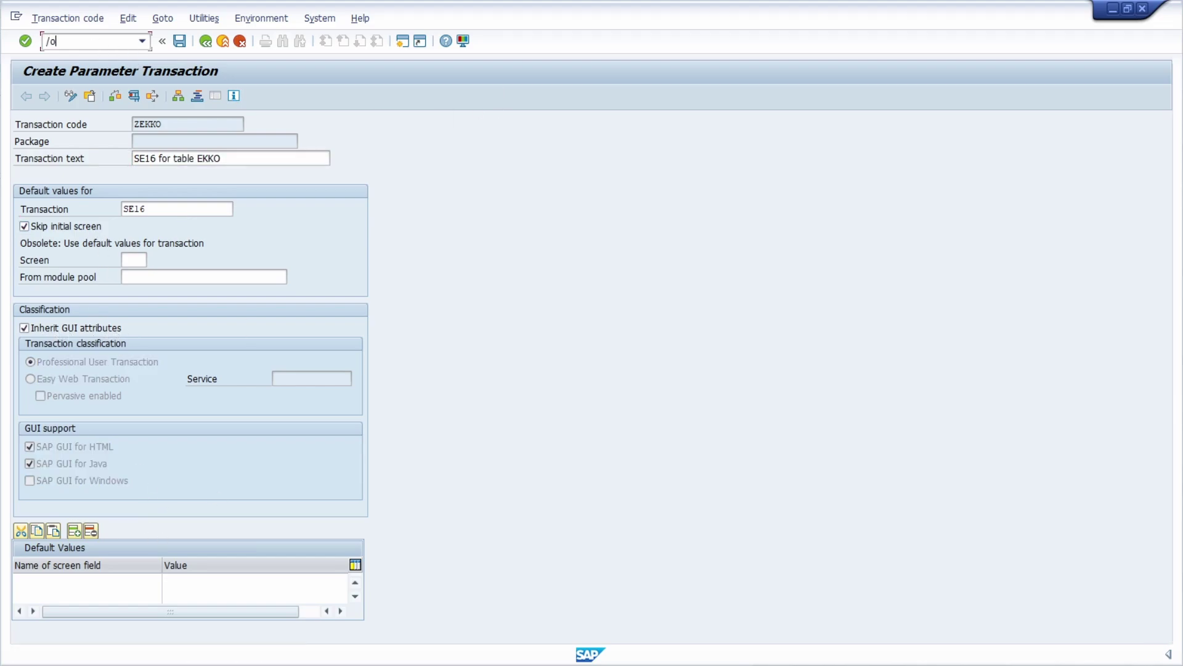
pyautogui.press('Return')
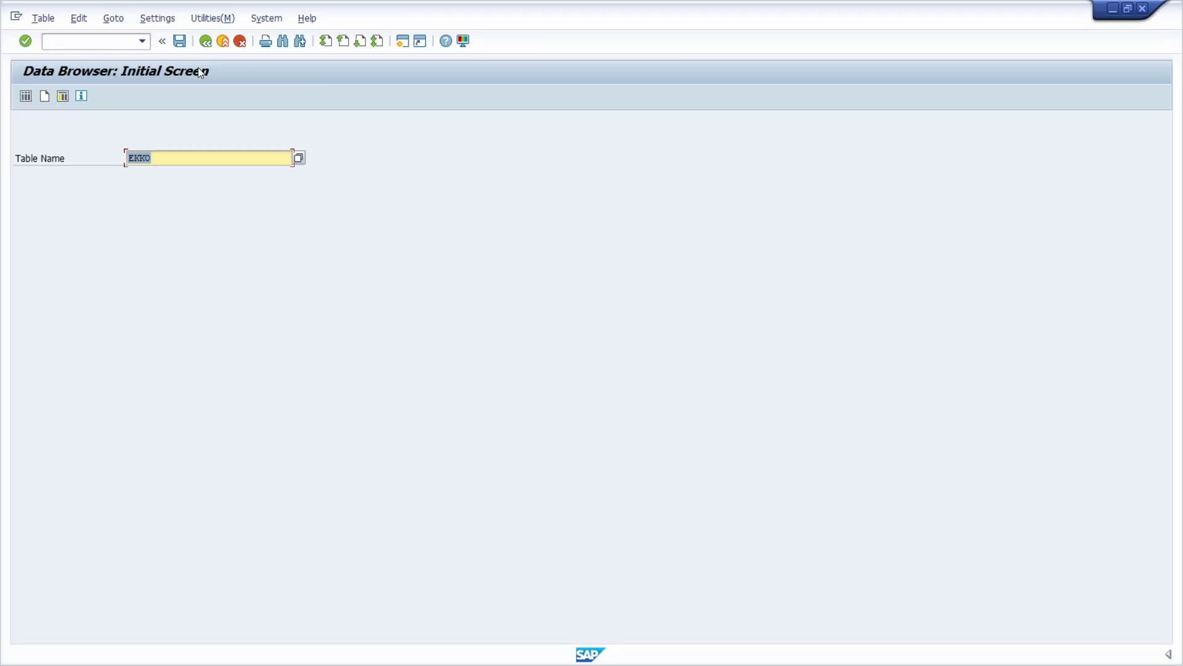
pyautogui.doubleClick(549, 21)
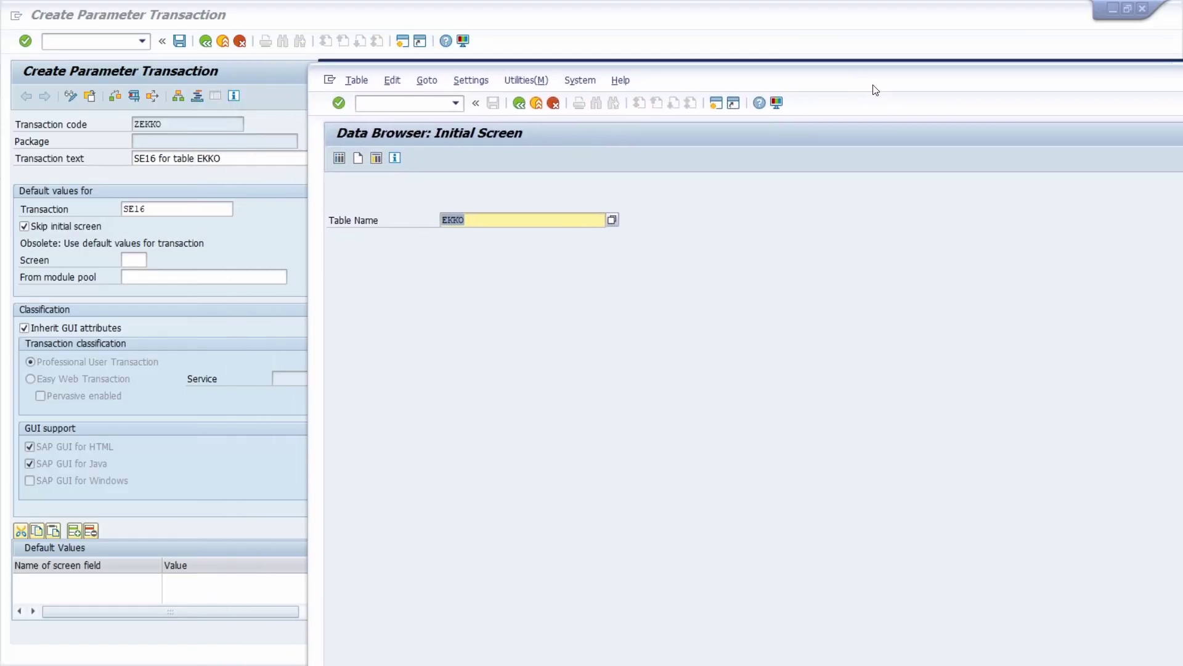
# Step: Copy the screen field name DATABROWSE-TABLENAME from the Table Name field's technical information
pyautogui.click(471, 213)
pyautogui.press('F1')
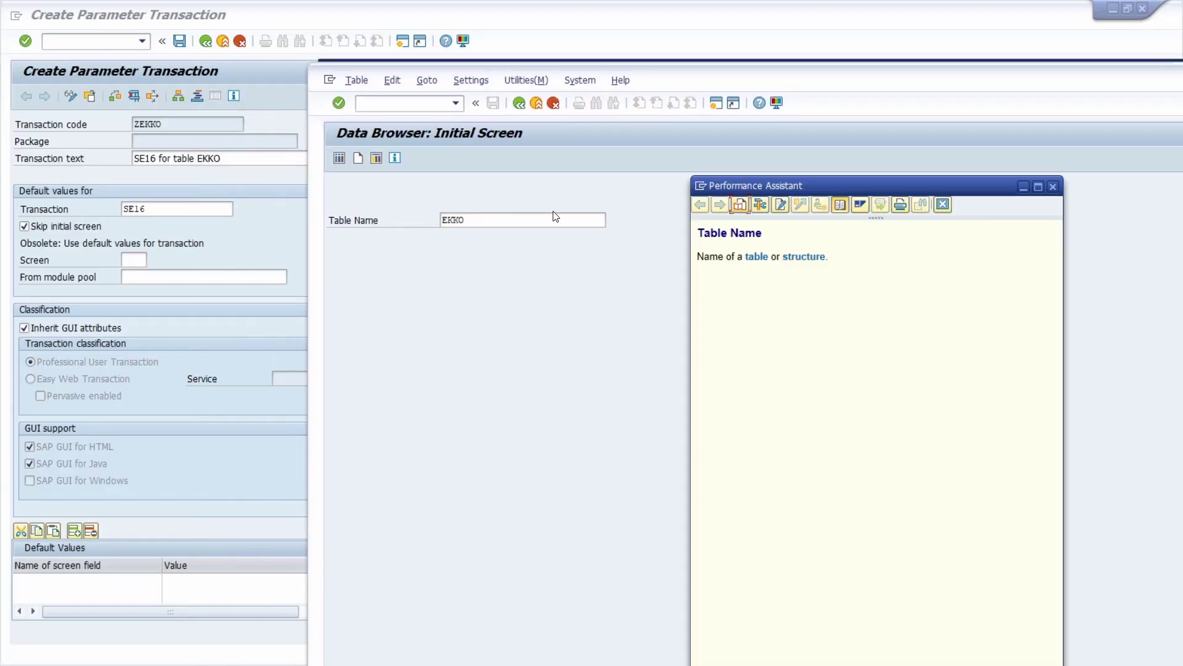
pyautogui.click(764, 205)
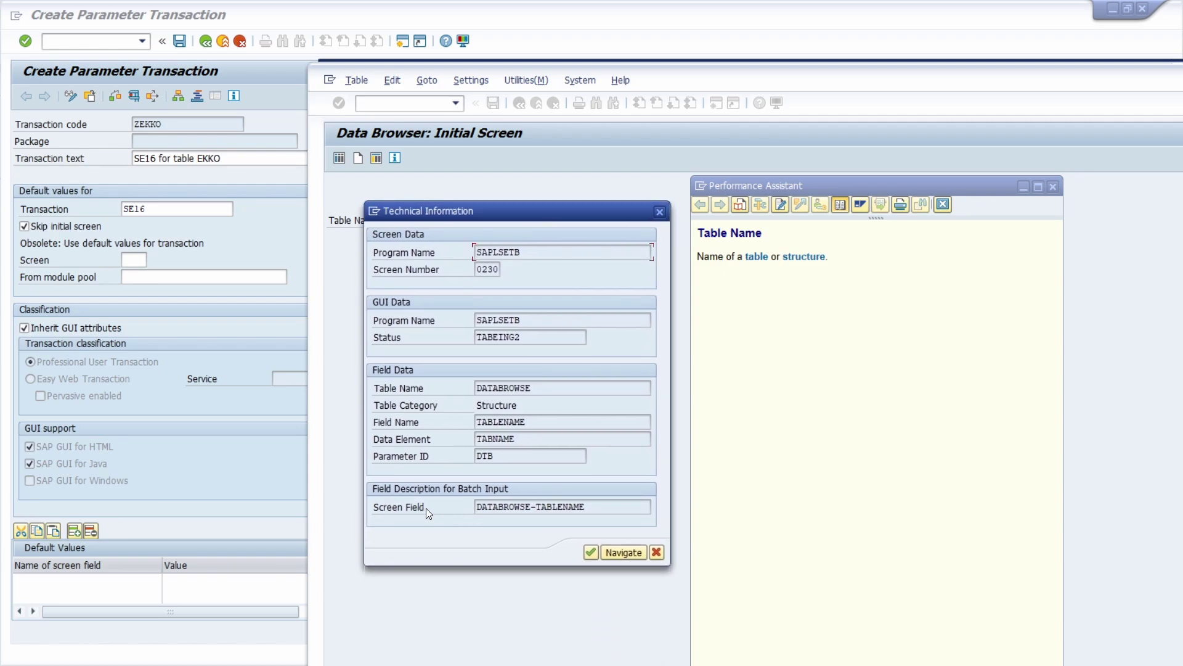
pyautogui.click(619, 511)
pyautogui.doubleClick(619, 510)
pyautogui.hotkey('ctrl', 'c')
# Step: Add a default value row to ZEKKO with the screen field DATABROWSE-TABLENAME and the value EKKO
pyautogui.click(146, 580)
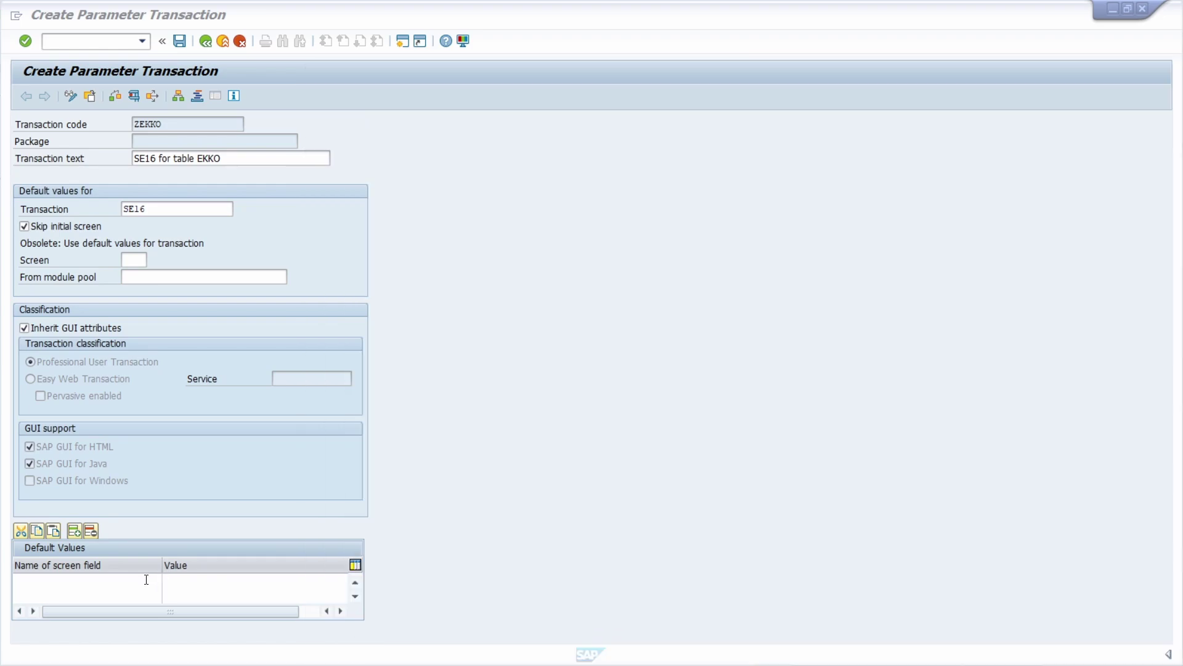
pyautogui.hotkey('ctrl', 'v')
pyautogui.click(228, 579)
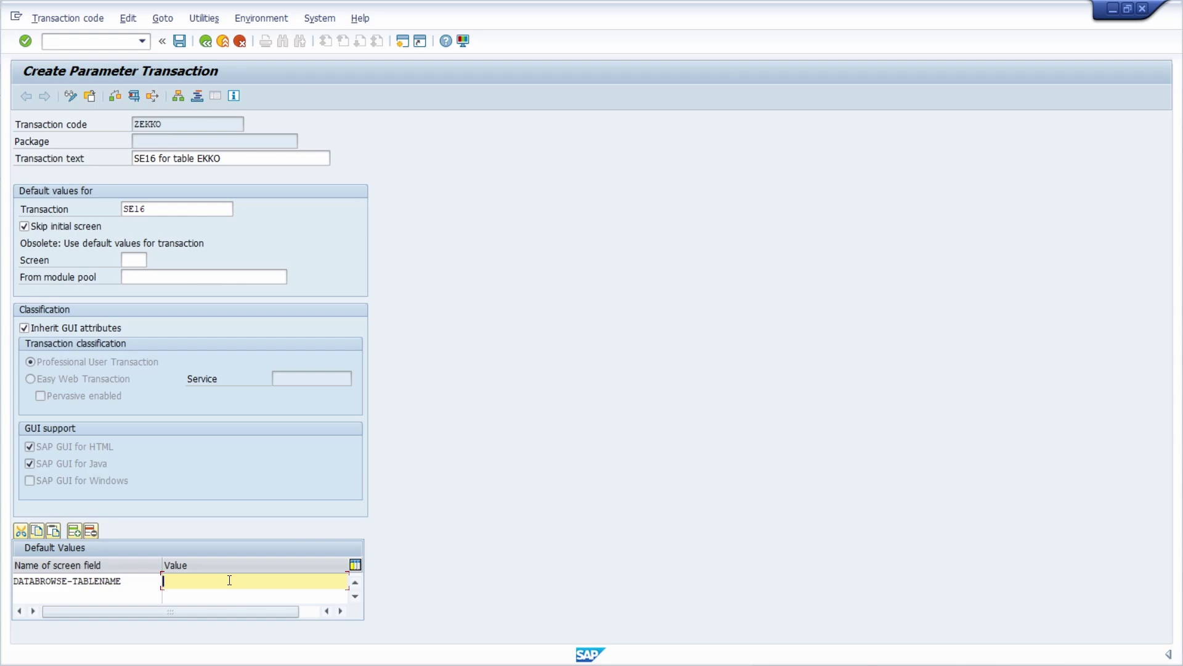
pyautogui.write('EKKO')
# Step: Save the ZEKKO parameter transaction as a local object and test it
pyautogui.click(179, 41)
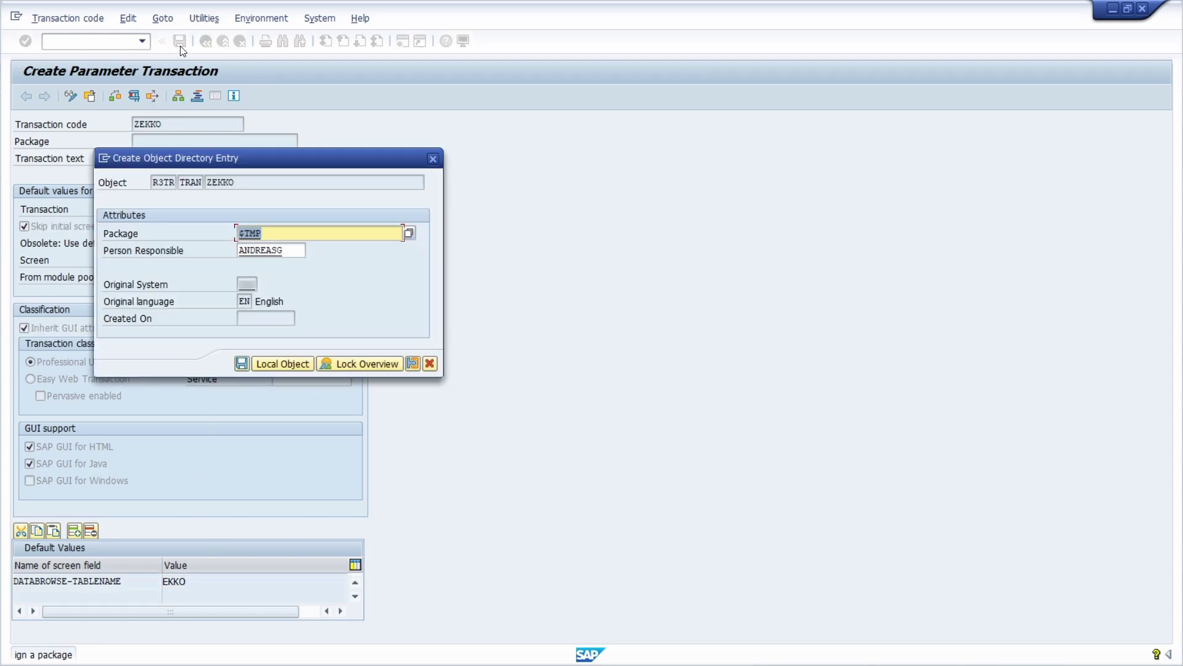
pyautogui.click(282, 364)
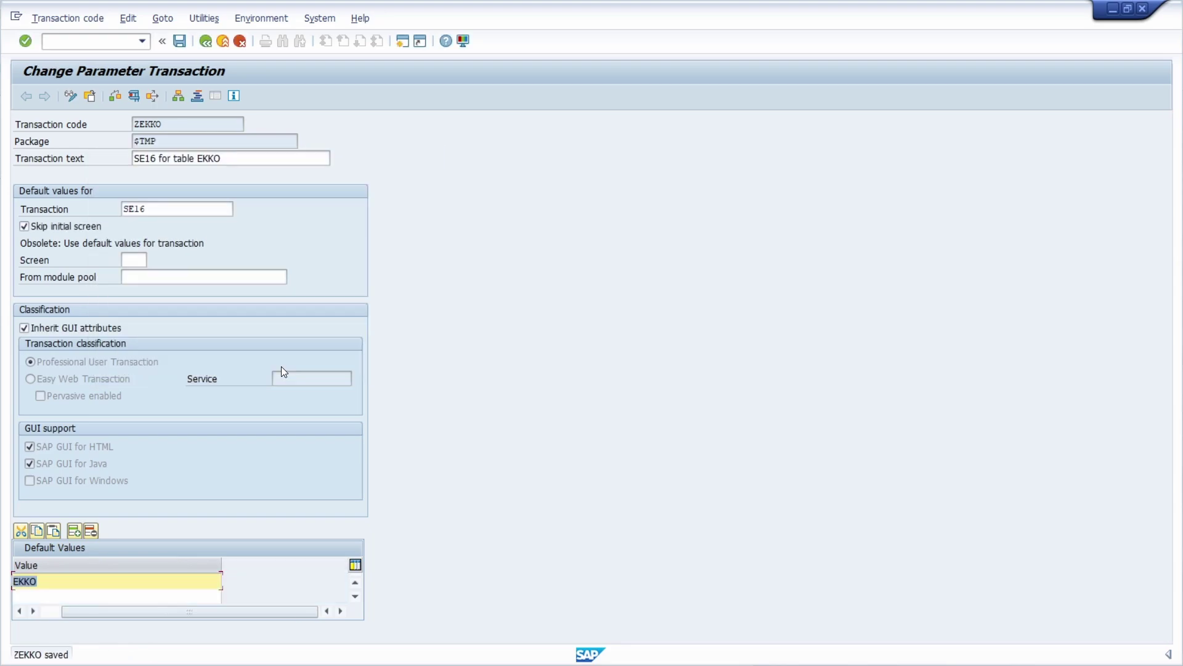
pyautogui.moveTo(222, 615); pyautogui.dragTo(203, 616)
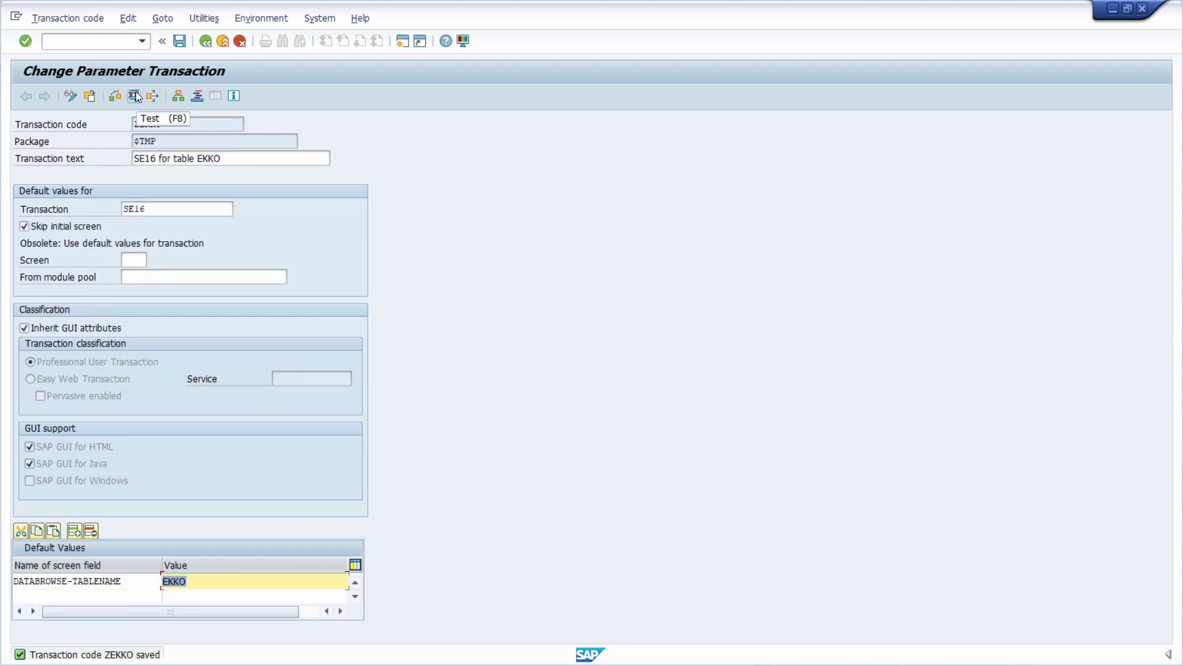
pyautogui.click(100, 40)
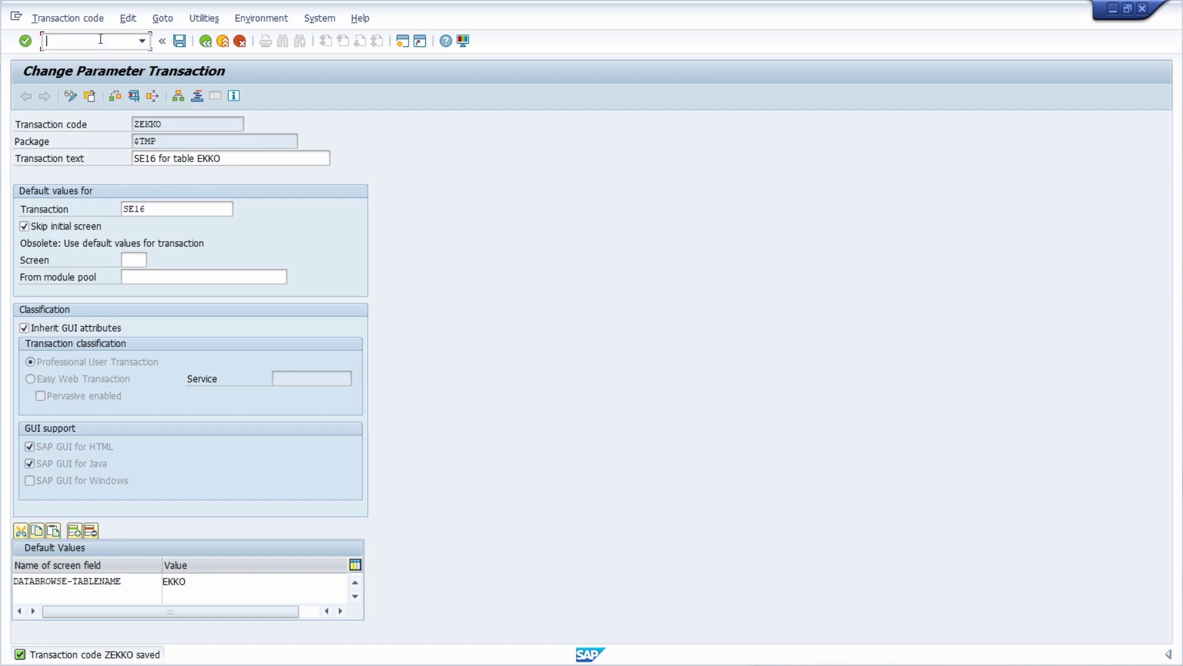
pyautogui.click(136, 97)
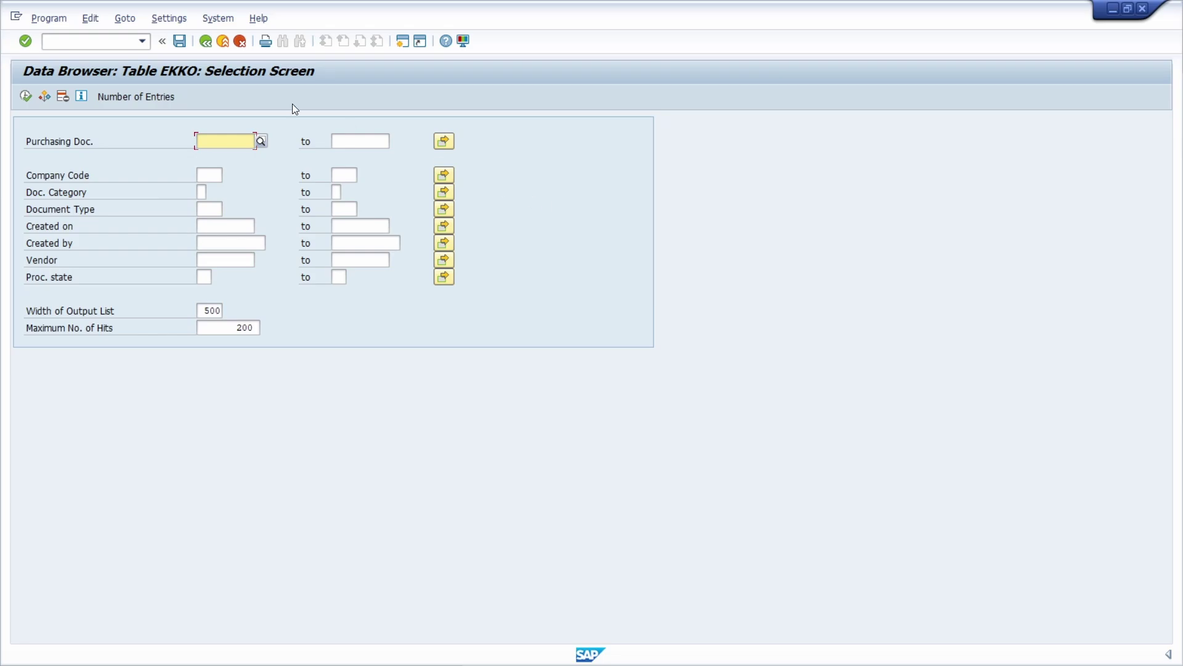
# Step: In SE93, create transaction code ZEKKO2 as a parameter transaction with the short text "SE16N for table EKKO"
pyautogui.click(83, 38)
pyautogui.write('/nse93')
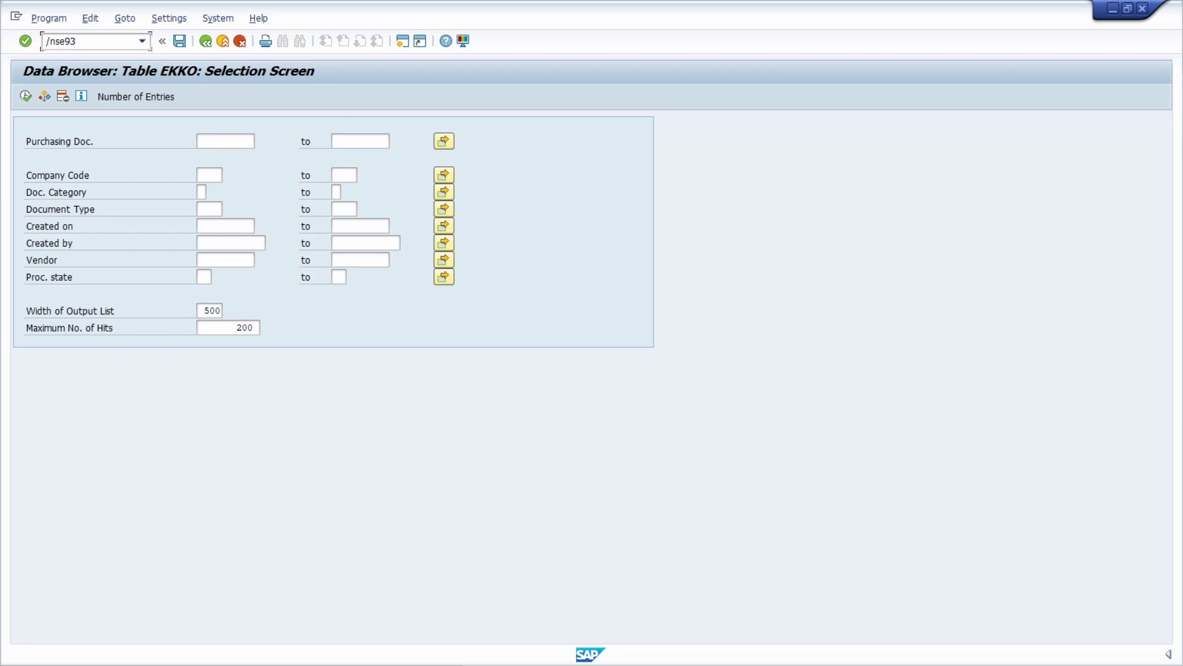
pyautogui.press('Return')
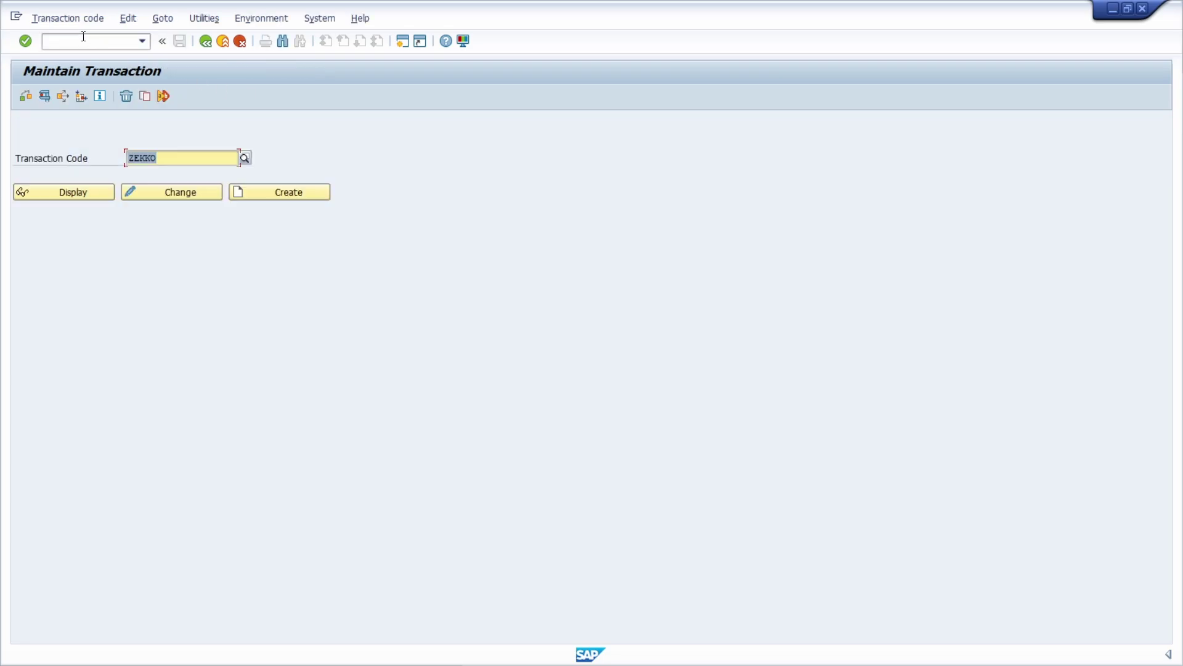
pyautogui.click(177, 156)
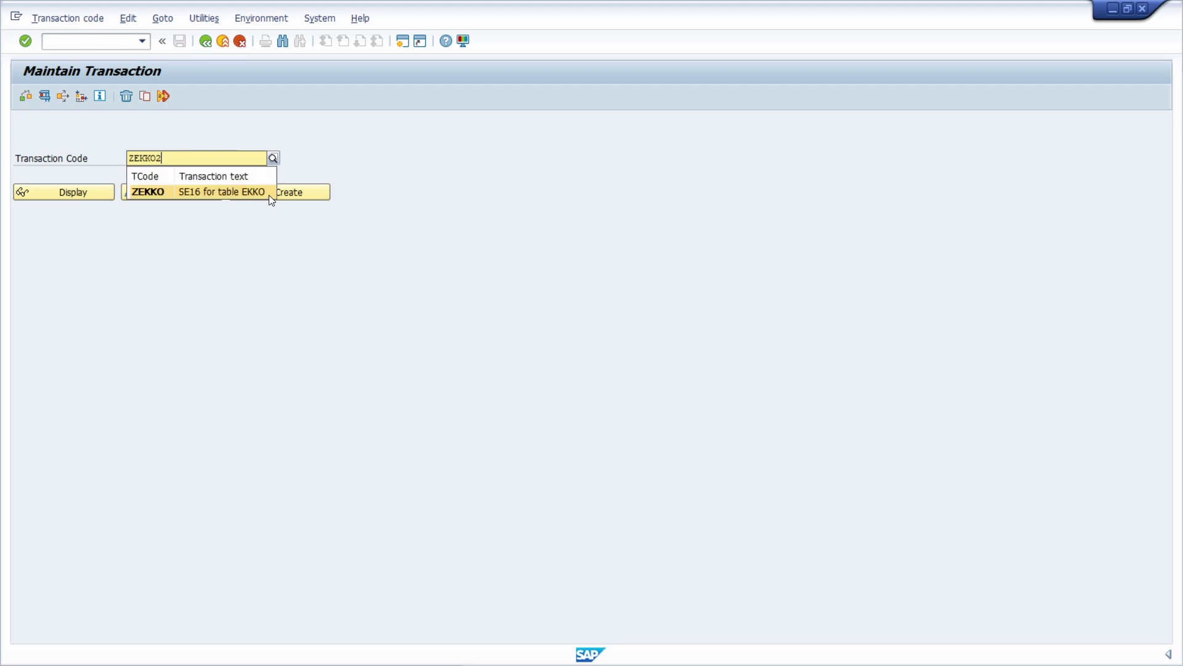
pyautogui.click(316, 195)
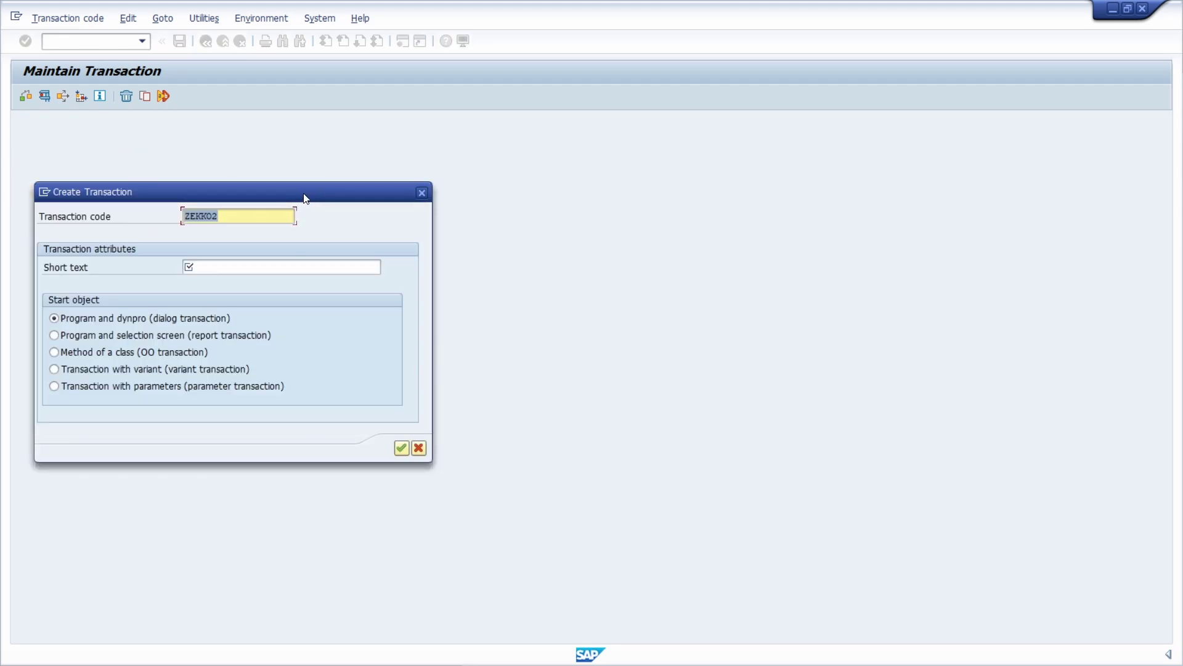
pyautogui.click(222, 268)
pyautogui.click(220, 277)
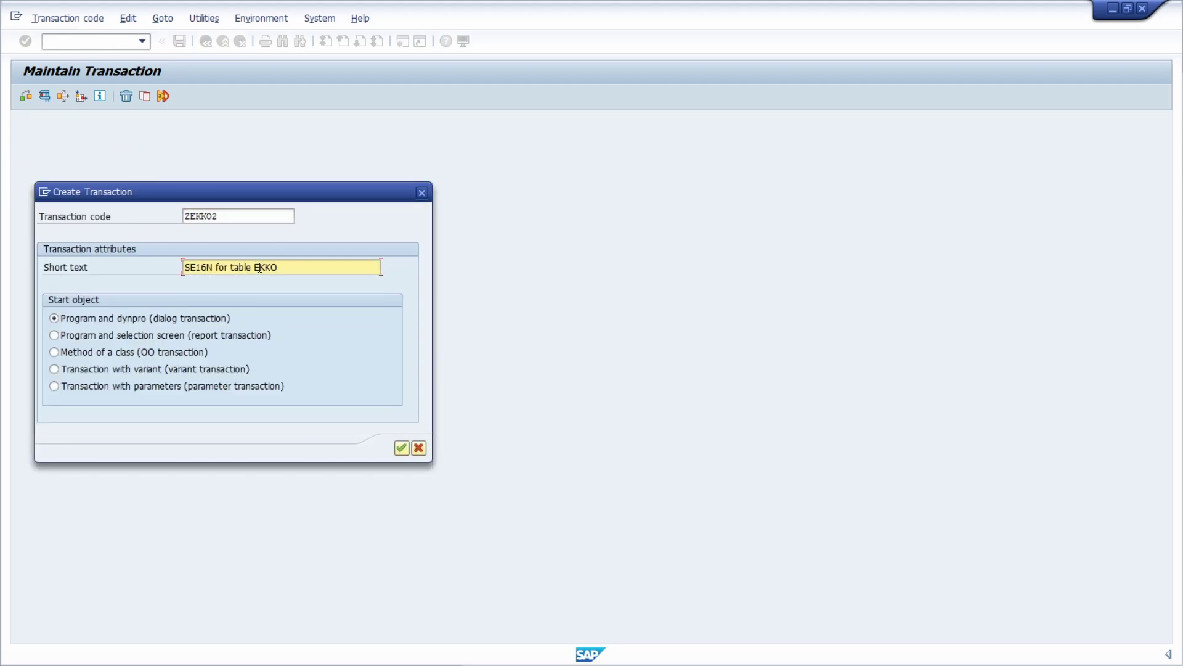
pyautogui.click(148, 387)
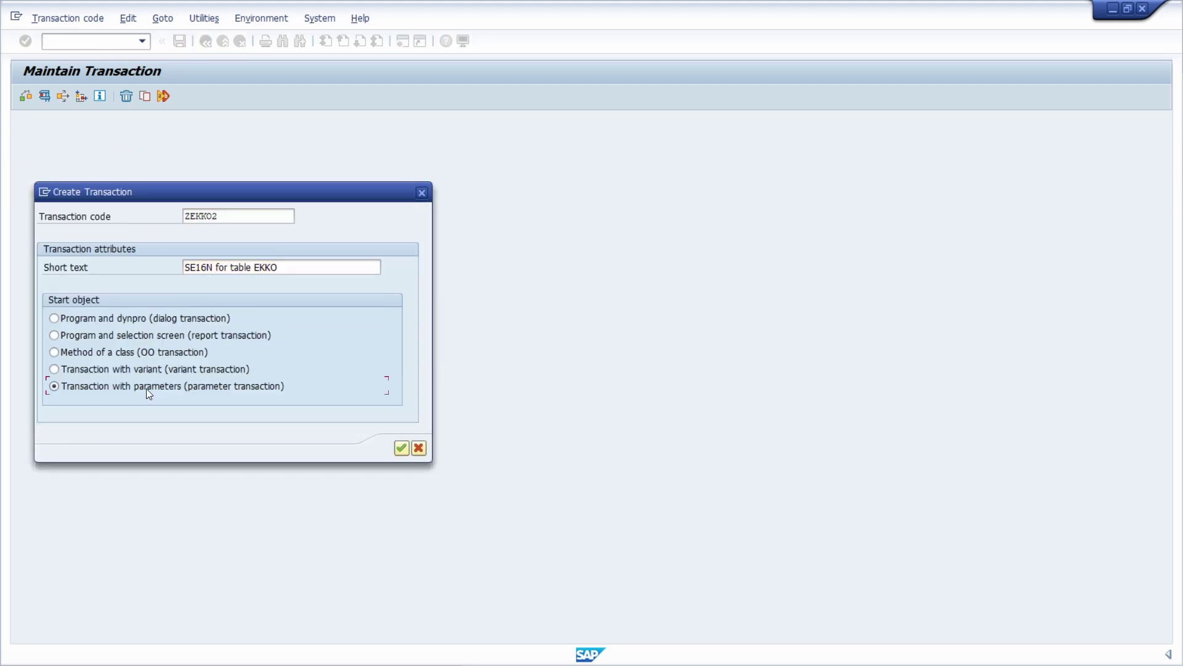
pyautogui.click(402, 447)
# Step: Set SE16N as ZEKKO2's default transaction, skip its initial screen and inherit the GUI attributes
pyautogui.write('SE16N')
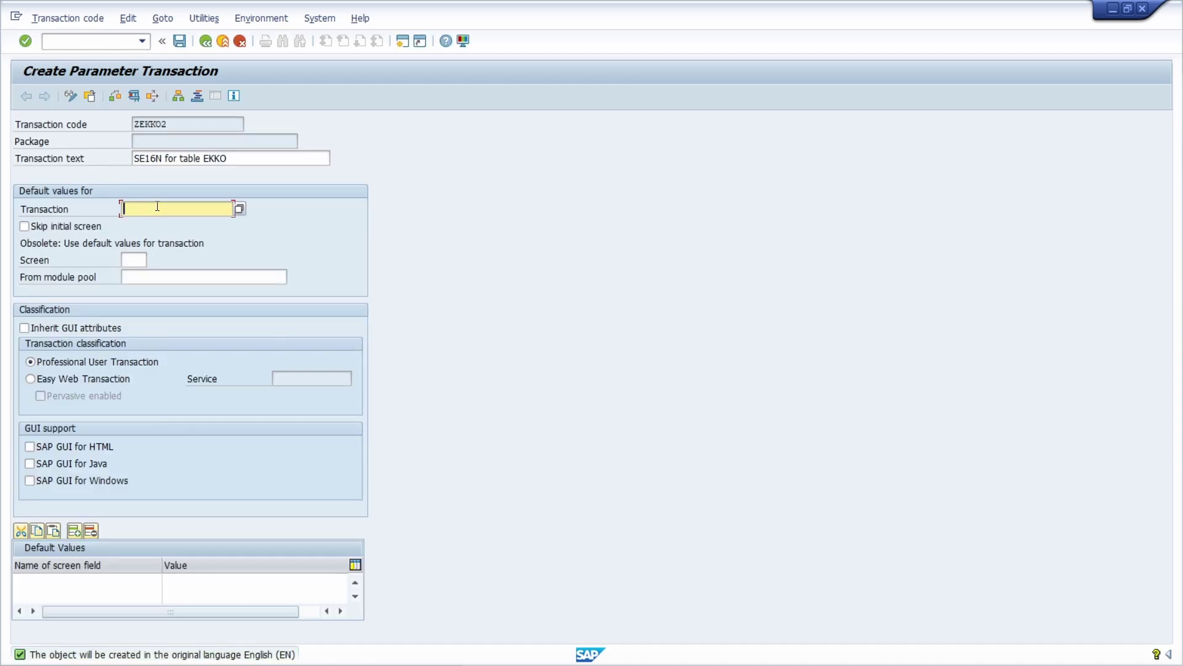
pyautogui.click(87, 226)
pyautogui.click(62, 330)
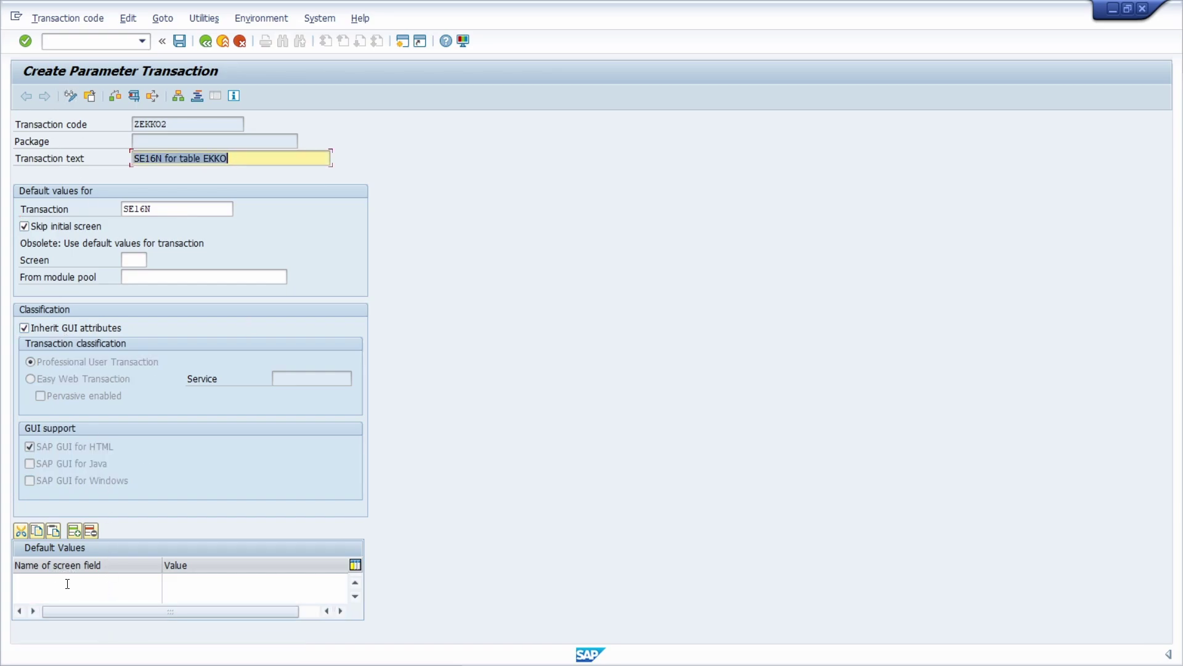
# Step: Open SE16N in a new session and copy the Table field's batch-input screen field name from its technical information
pyautogui.click(79, 39)
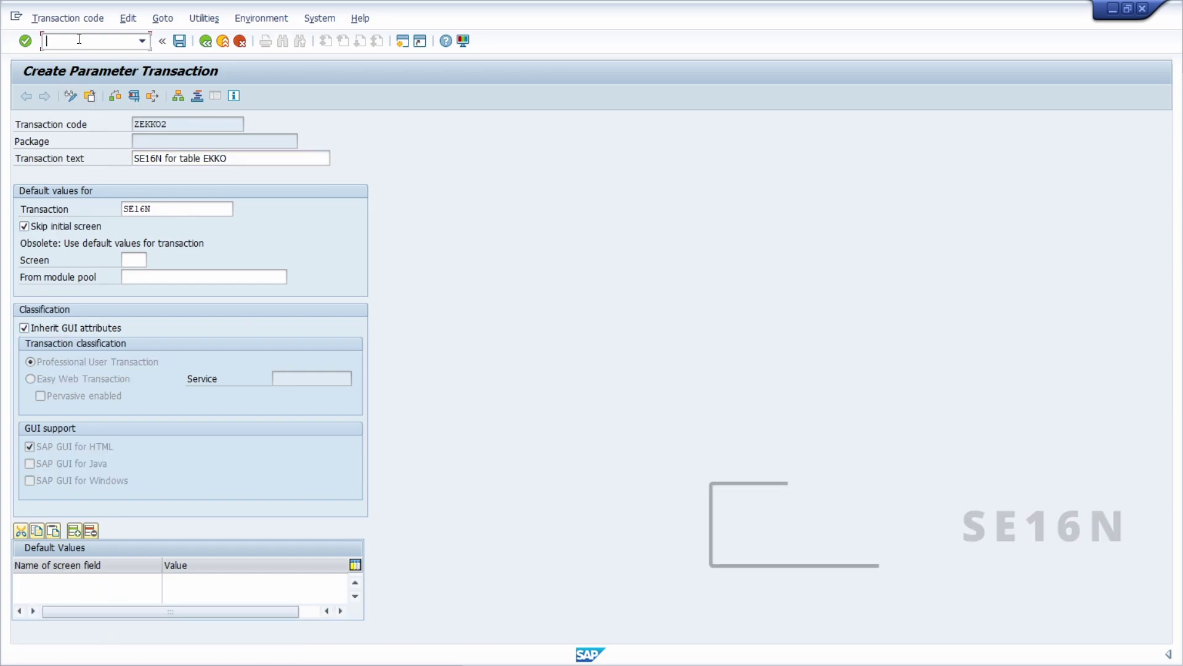
pyautogui.write('/ose16n')
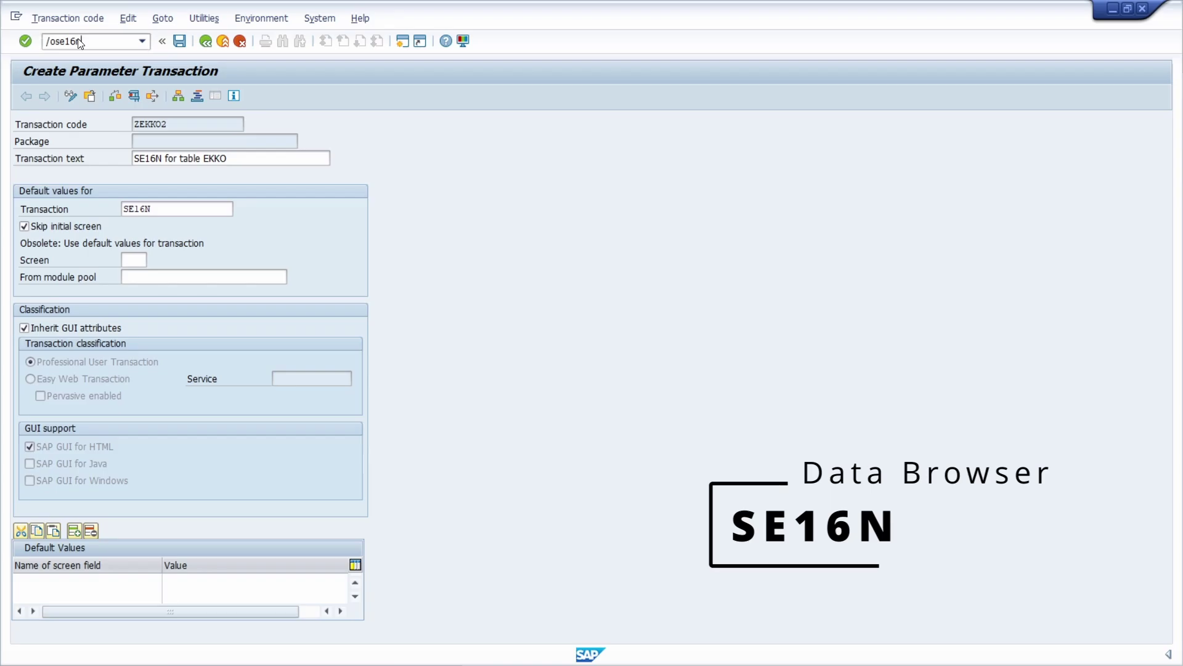
pyautogui.press('Return')
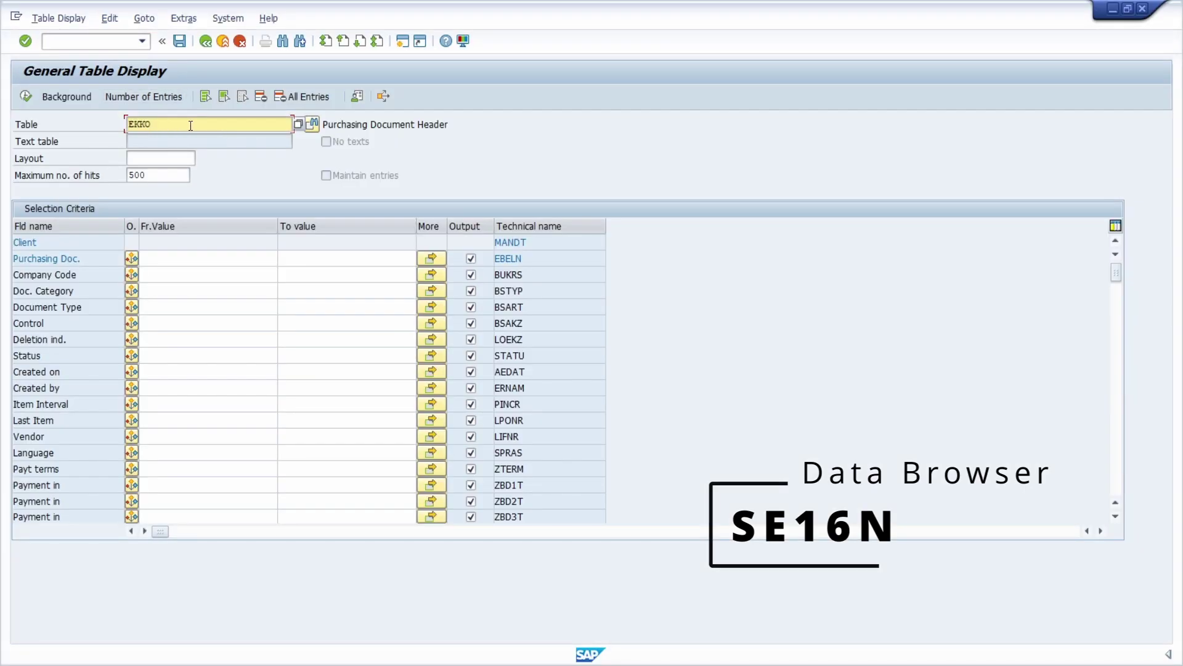
pyautogui.press('F1')
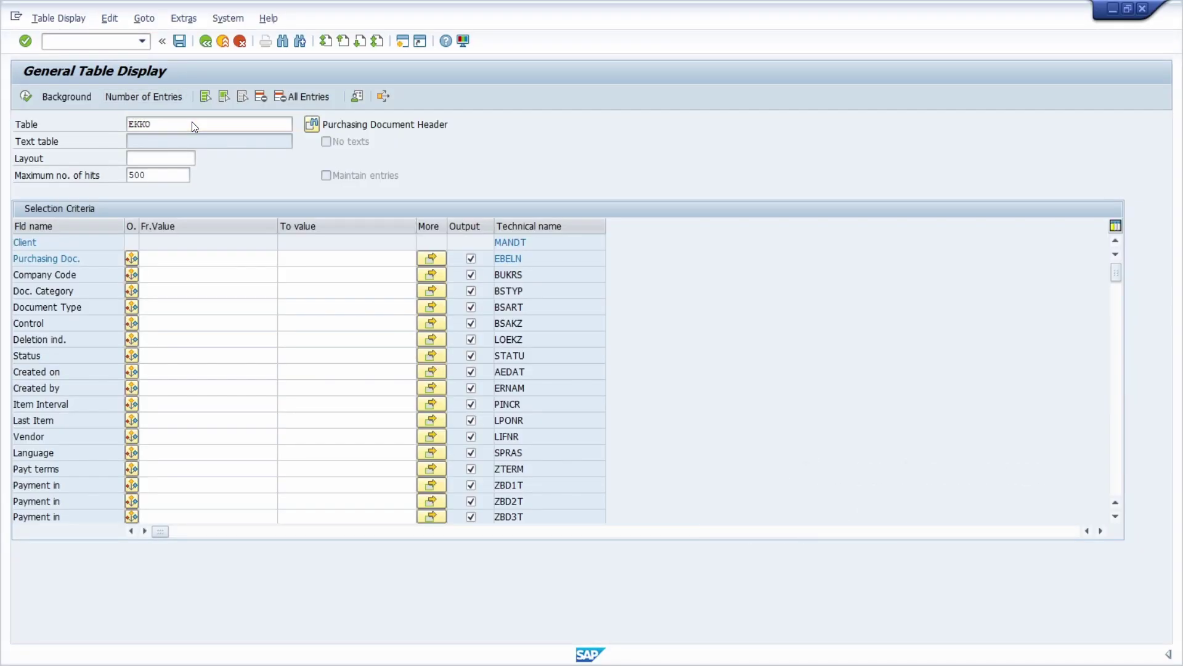
pyautogui.click(760, 204)
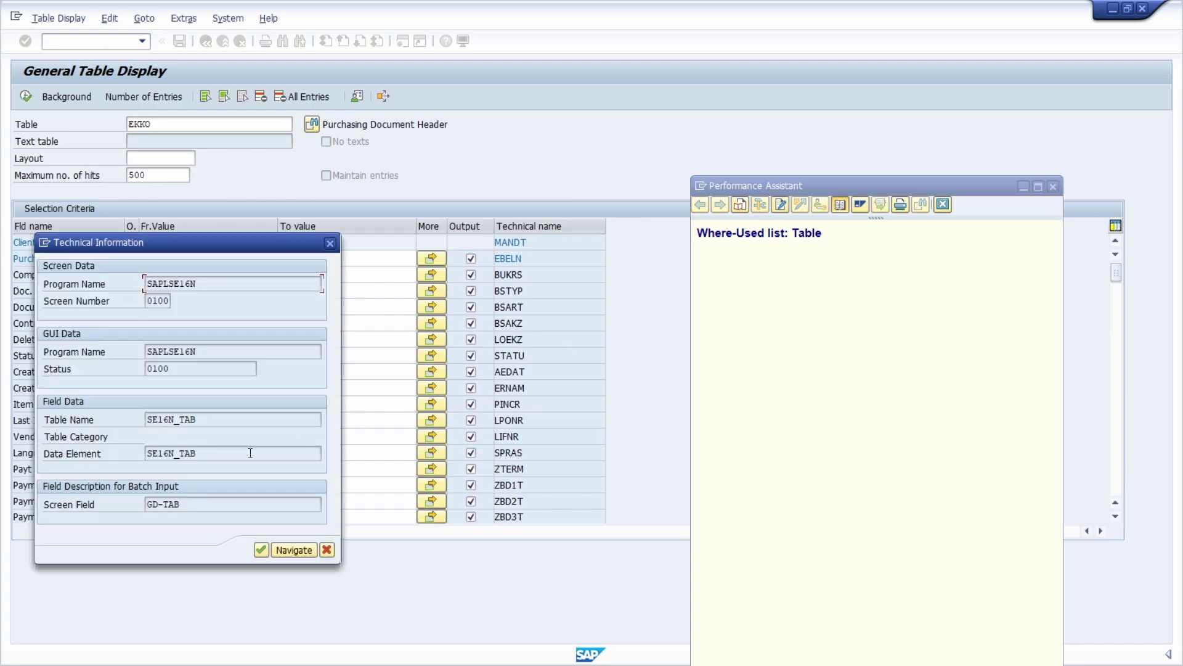
pyautogui.doubleClick(191, 503)
pyautogui.hotkey('ctrl', 'c')
pyautogui.press('Home')
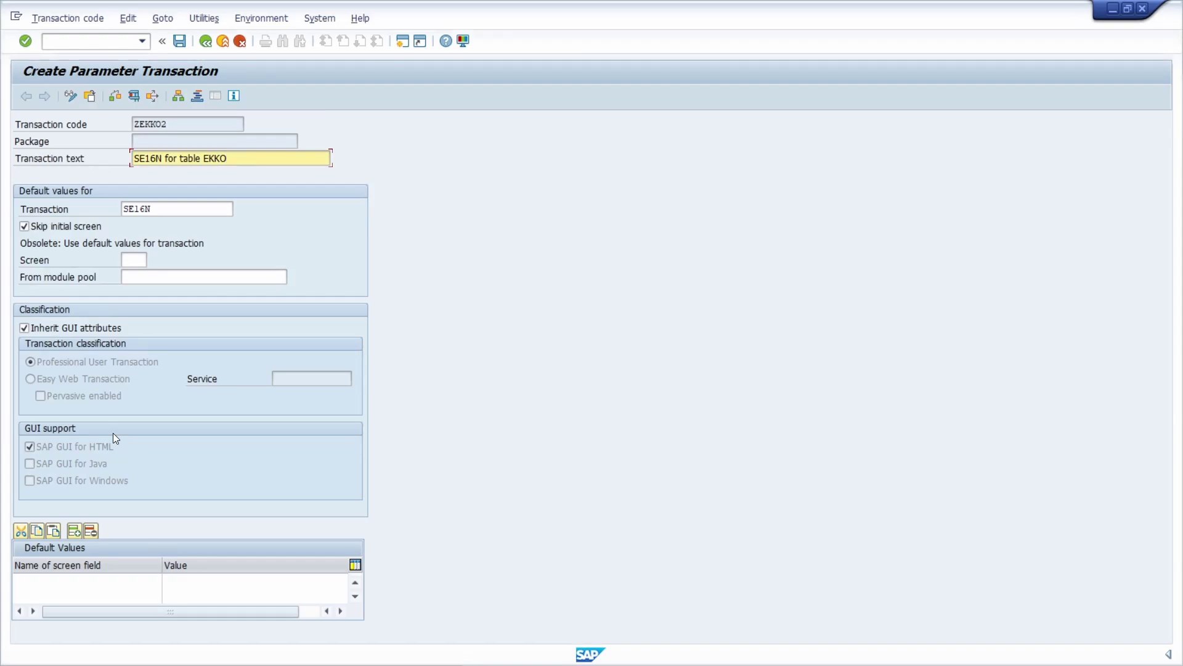
# Step: Add a default value row to ZEKKO2 with the screen field GD-TAB and the value EKKO
pyautogui.click(123, 580)
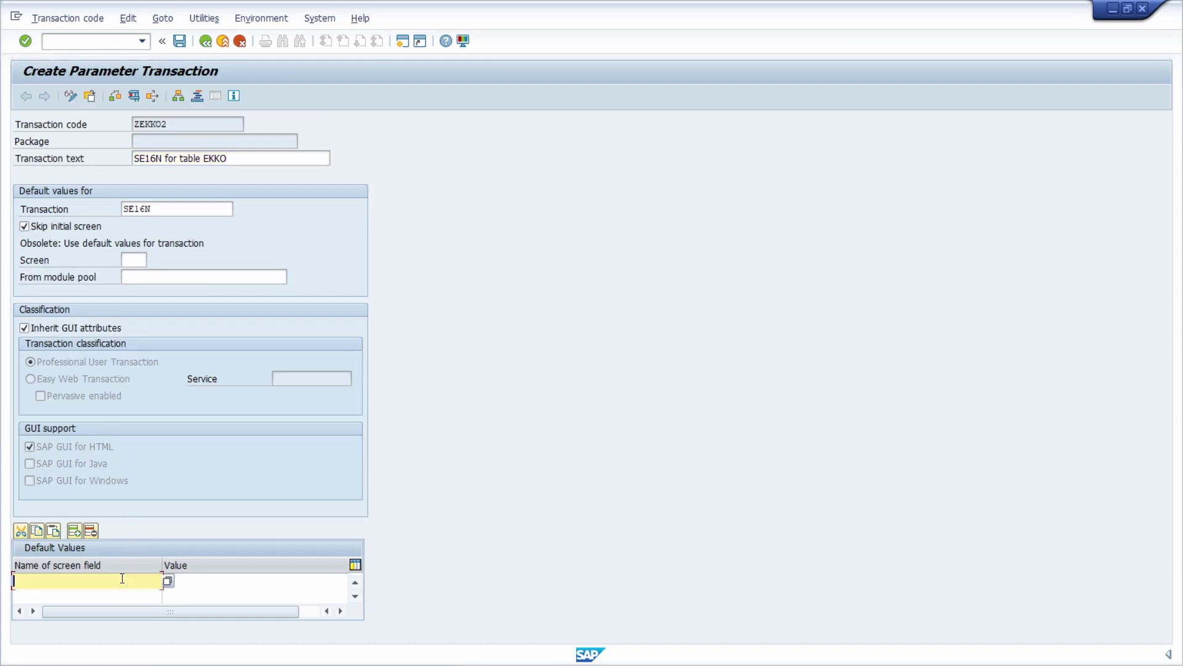
pyautogui.hotkey('ctrl', 'v')
pyautogui.click(204, 582)
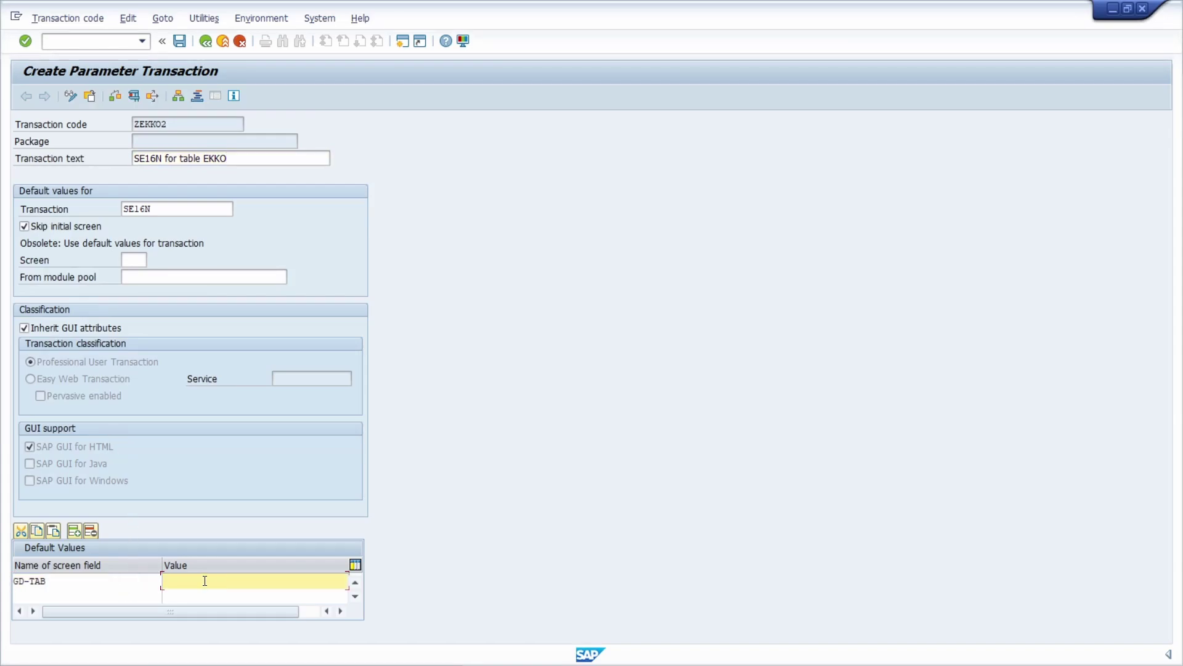
pyautogui.write('EKKO')
pyautogui.press('Return')
pyautogui.press('Return')
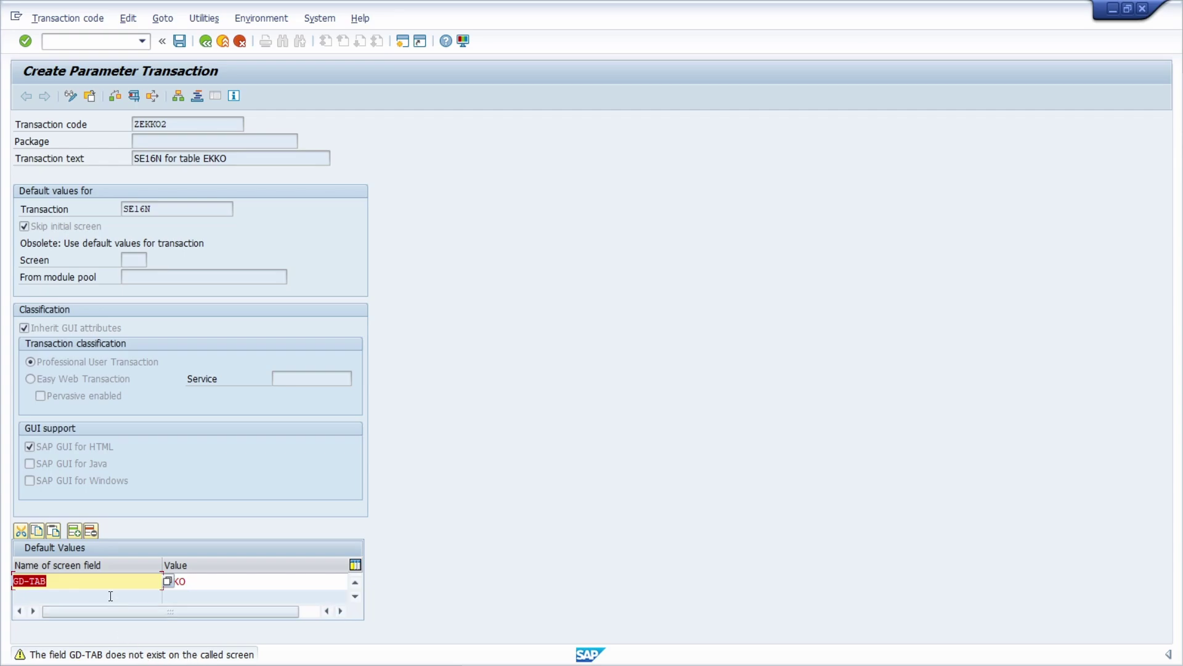
pyautogui.press('Return')
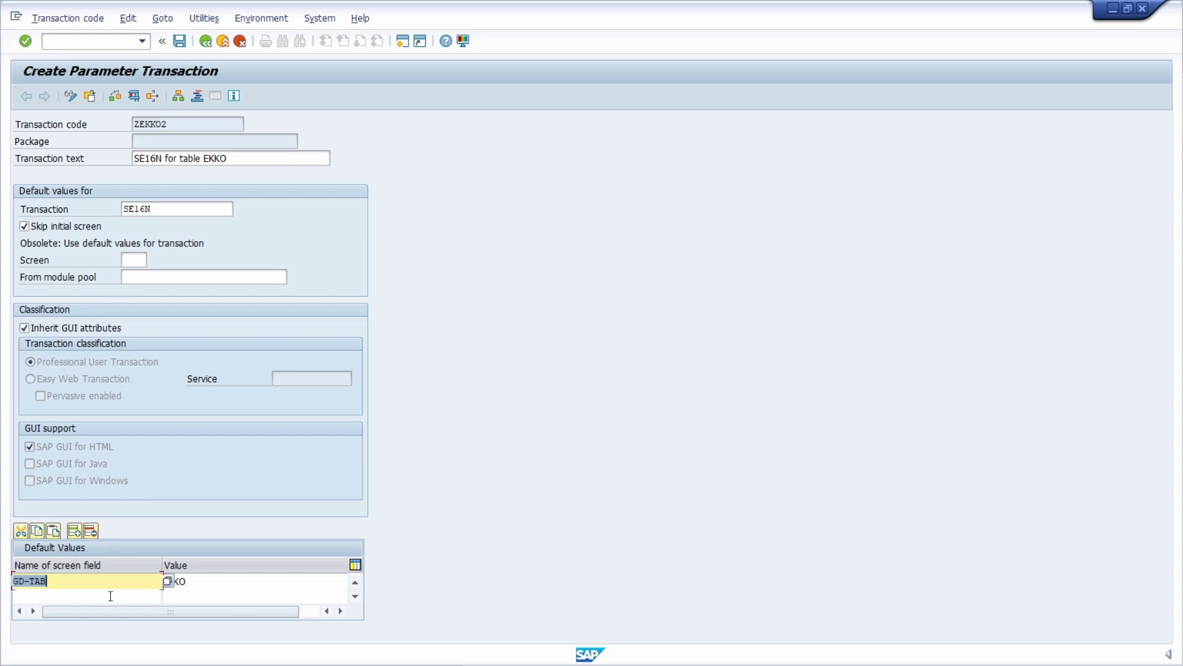
# Step: Save the ZEKKO2 parameter transaction as a local object and test it
pyautogui.click(180, 40)
pyautogui.click(293, 363)
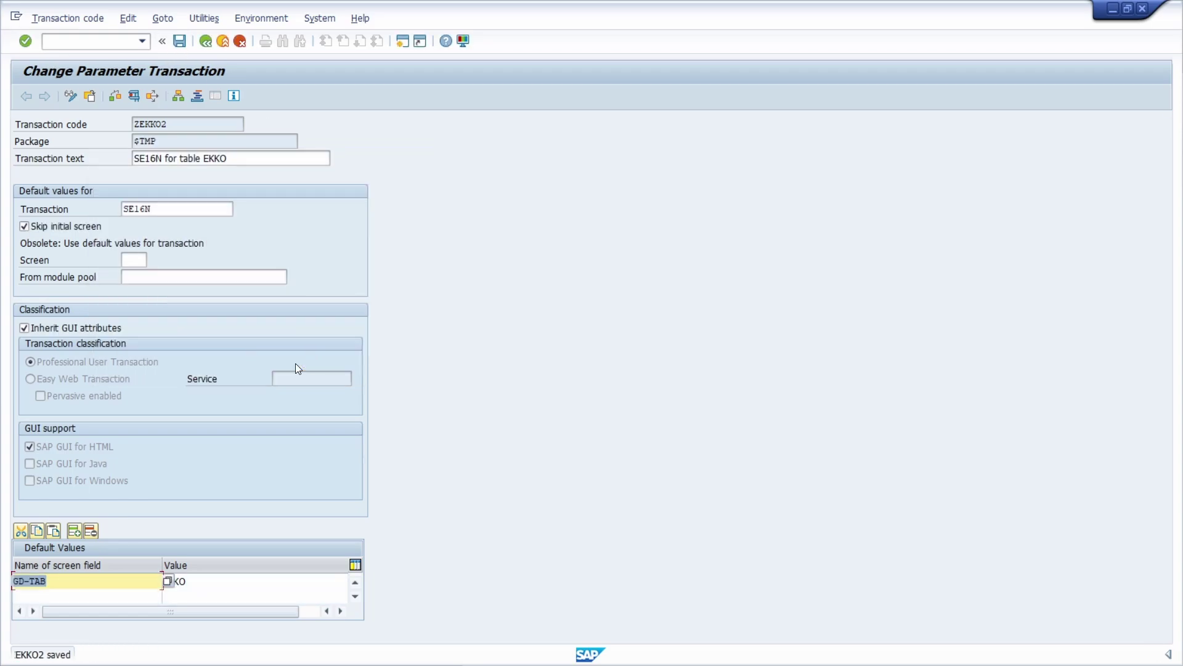
pyautogui.click(133, 96)
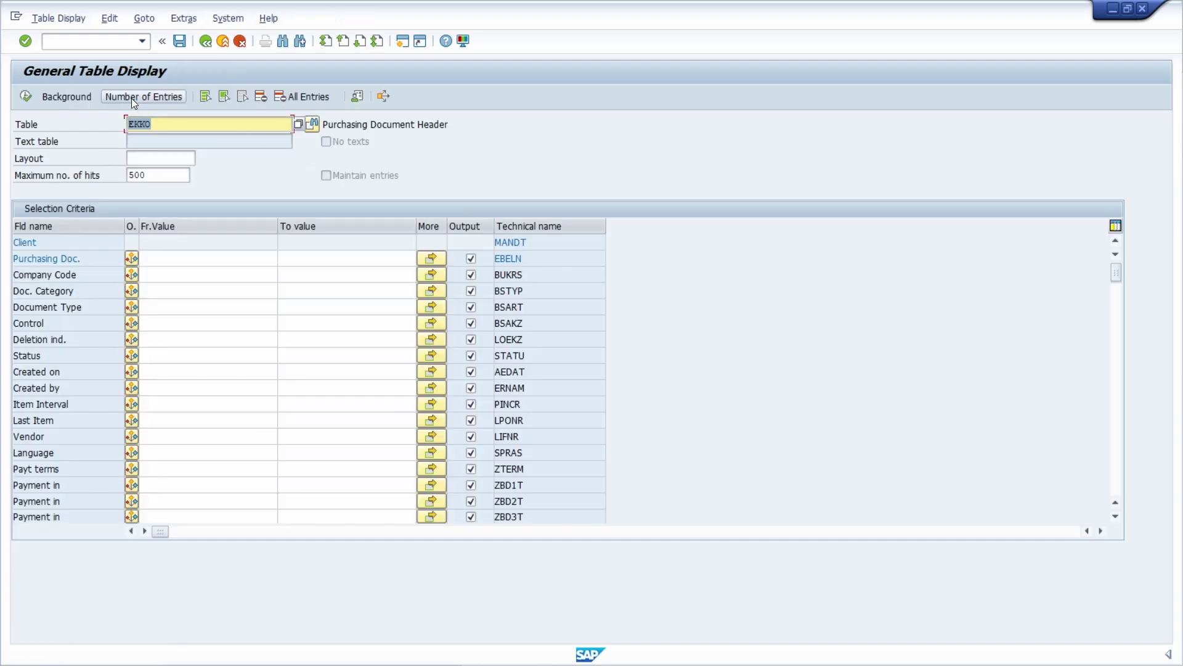
# Step: In the General Table Display screen of the test run, switch the table to USR02
pyautogui.click(178, 126)
pyautogui.doubleClick(165, 126)
pyautogui.write('usr02')
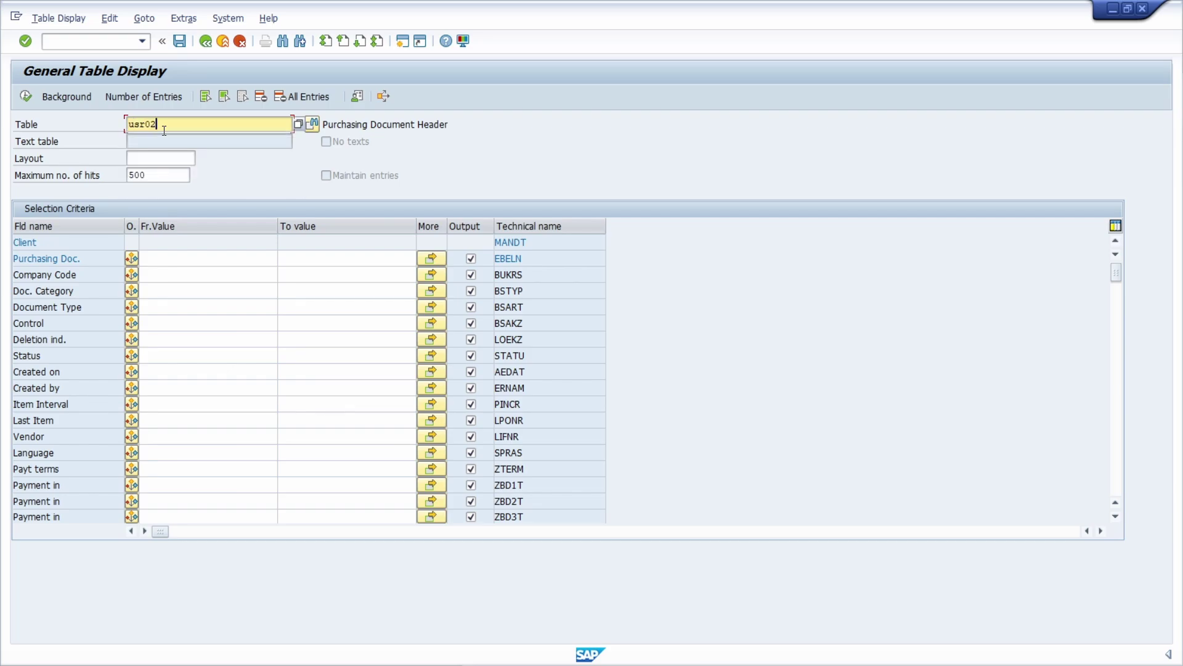
pyautogui.press('Return')
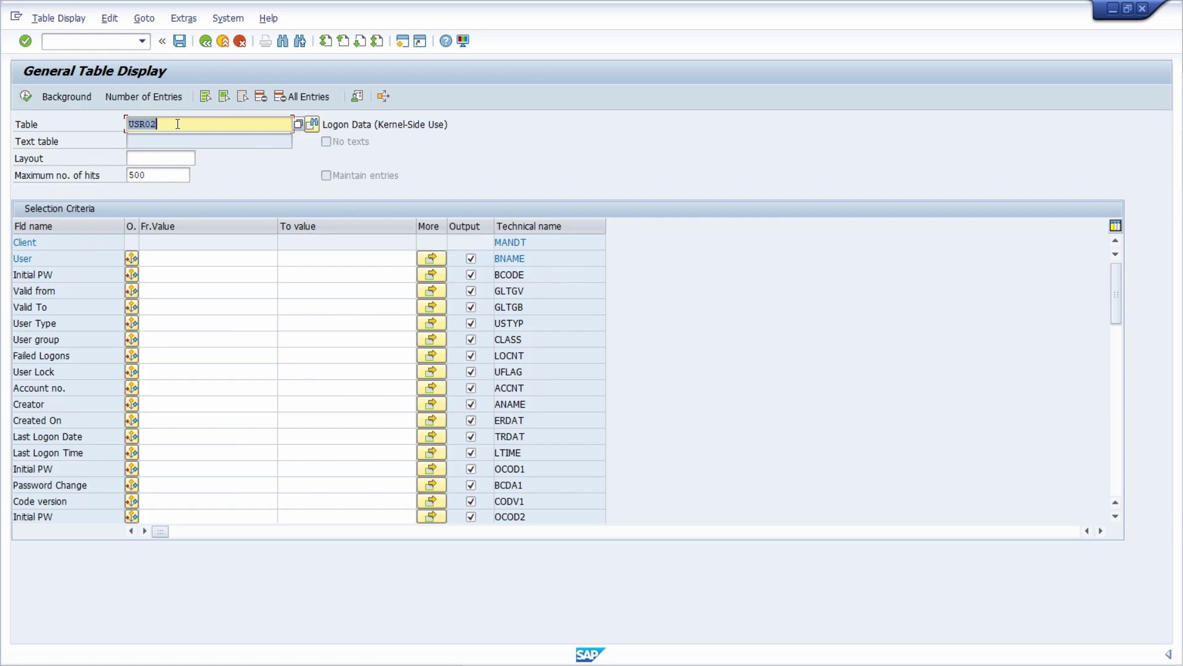
# Step: Go to the ABAP Editor (SE38) and start creating the program Z_SE16N_EKKO
pyautogui.click(89, 40)
pyautogui.write('/n')
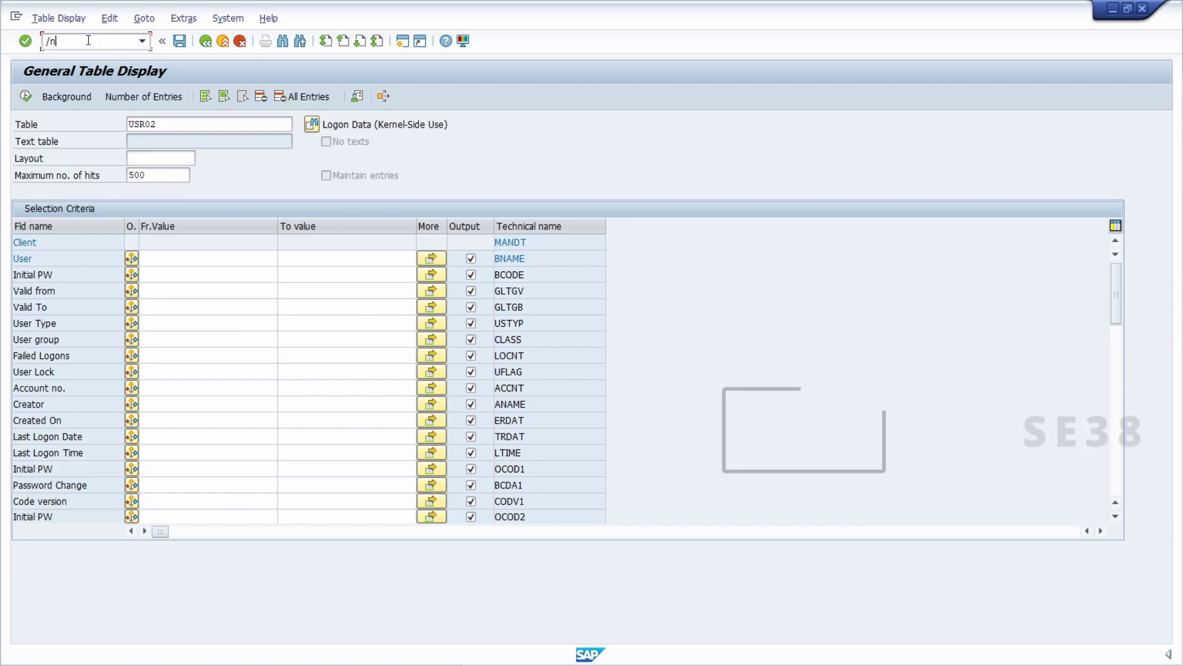
pyautogui.write('se38')
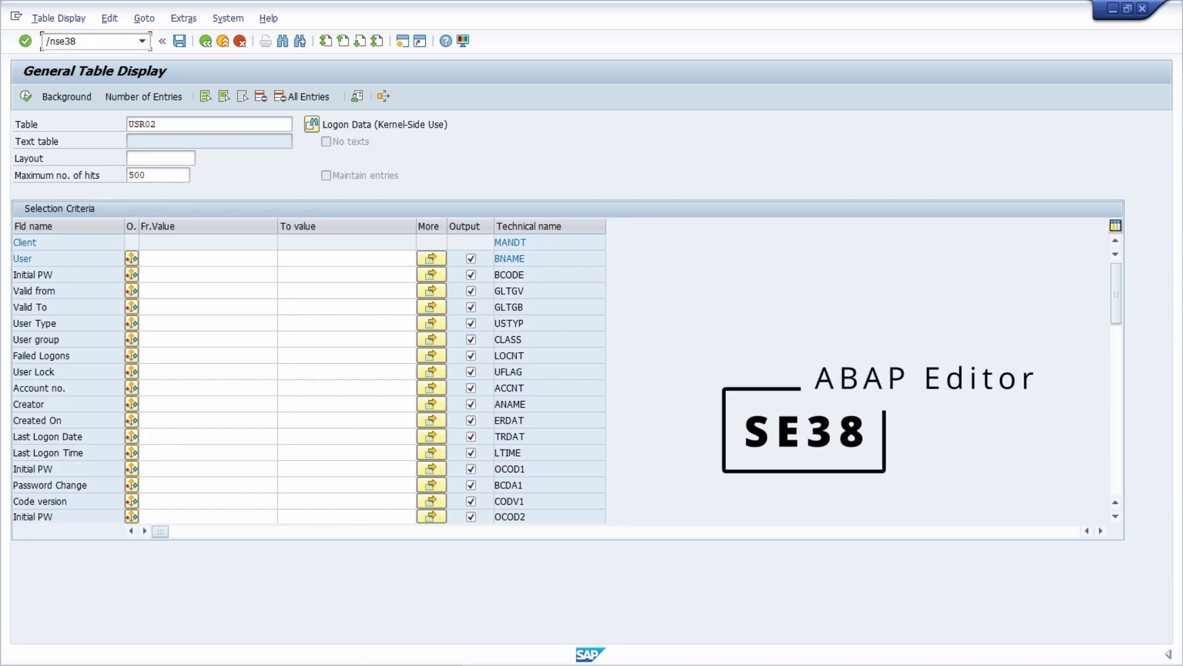
pyautogui.press('Return')
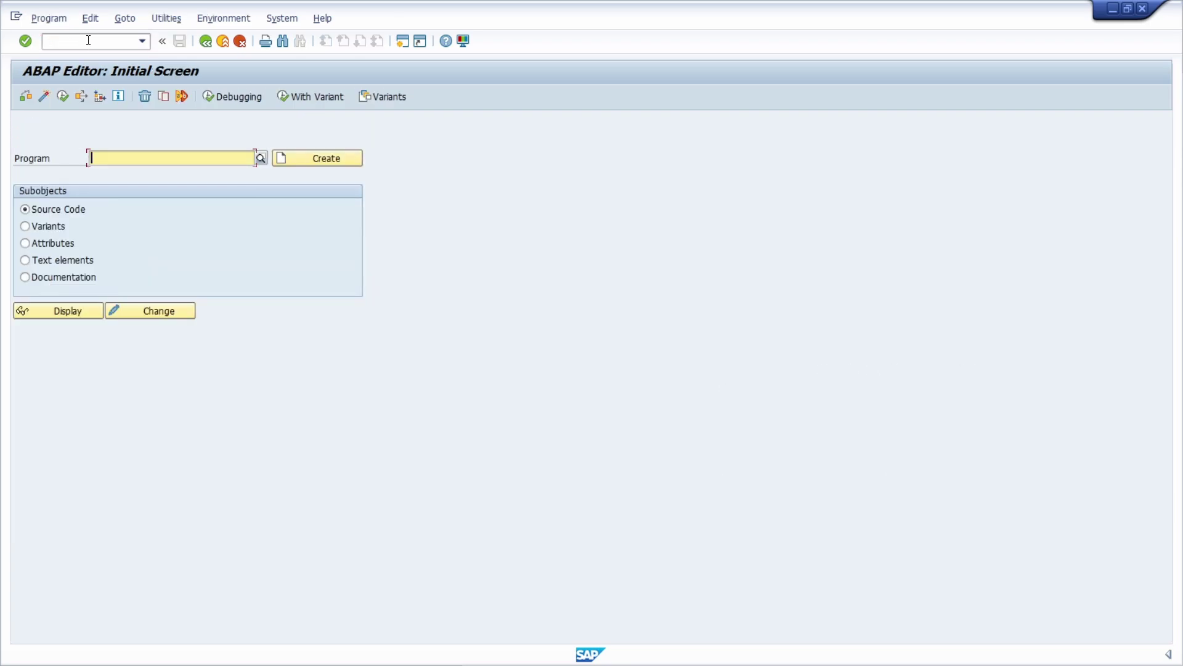
pyautogui.write('Z_SE16N')
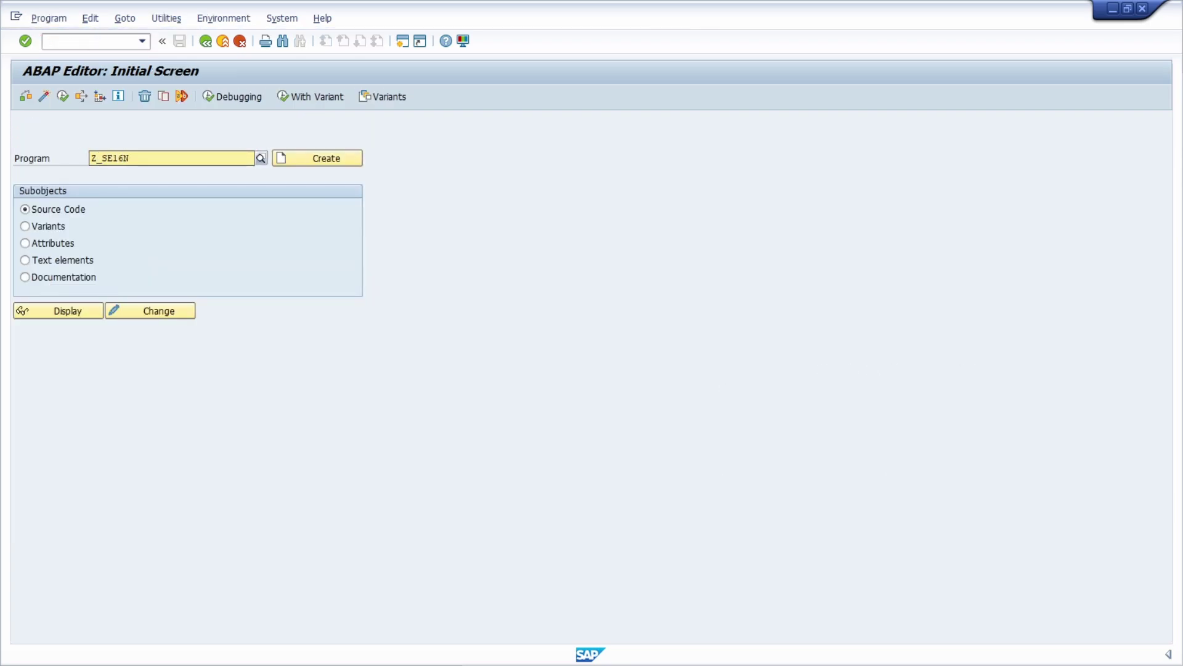
pyautogui.write('_EKKO')
pyautogui.click(303, 160)
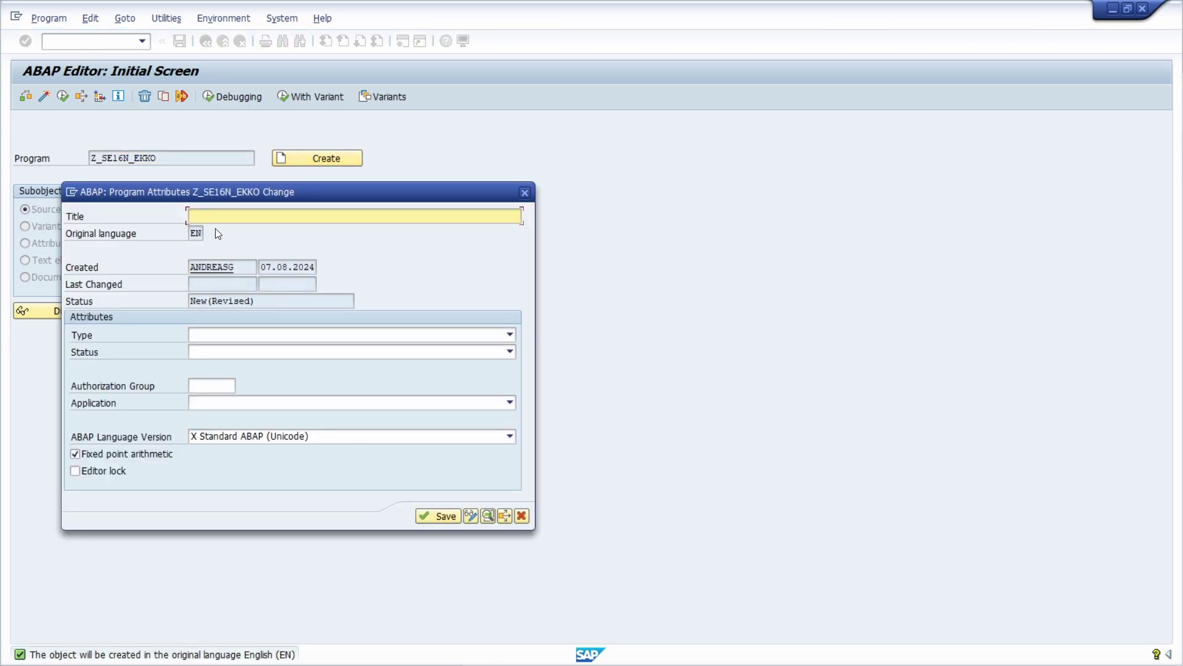
# Step: Title the program "Call SE16N with table EKKO", set its type to Executable program and save it as a local object
pyautogui.write('Call SE16N with table EKKO')
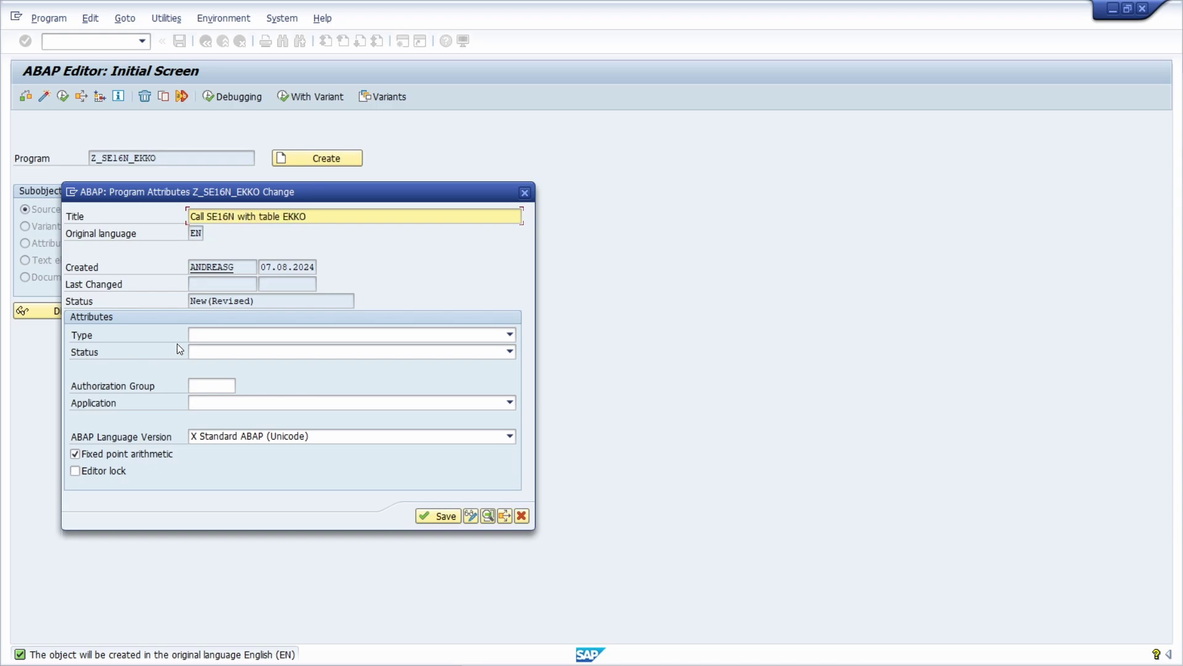
pyautogui.click(220, 336)
pyautogui.click(221, 351)
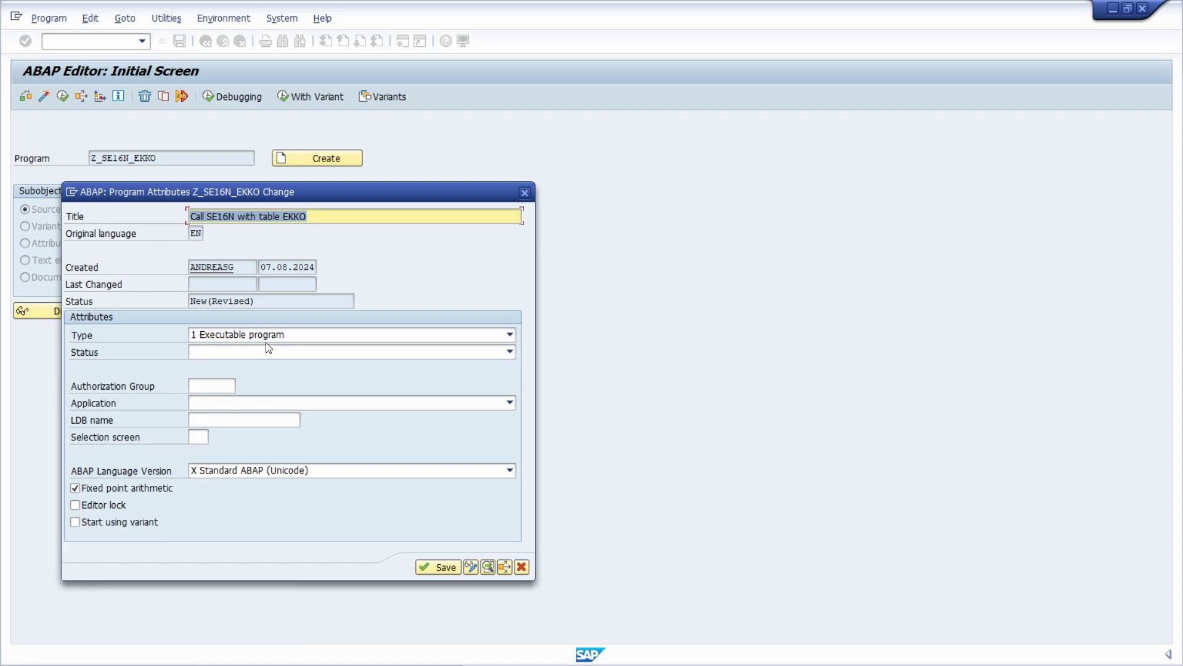
pyautogui.click(444, 568)
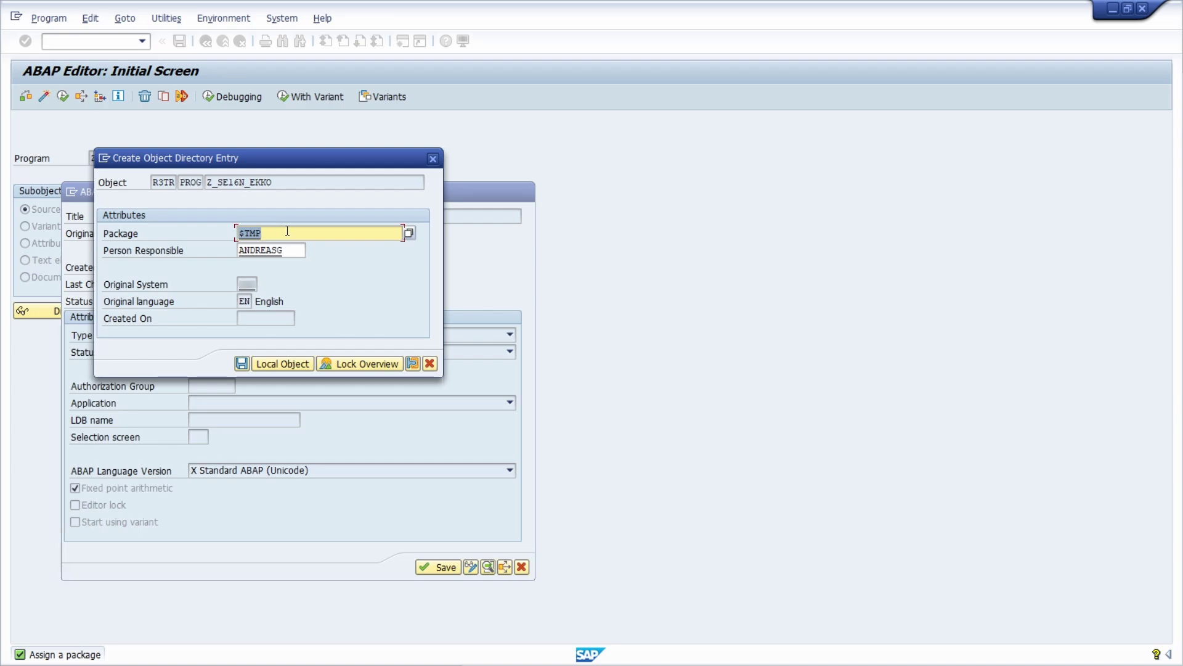
pyautogui.click(282, 365)
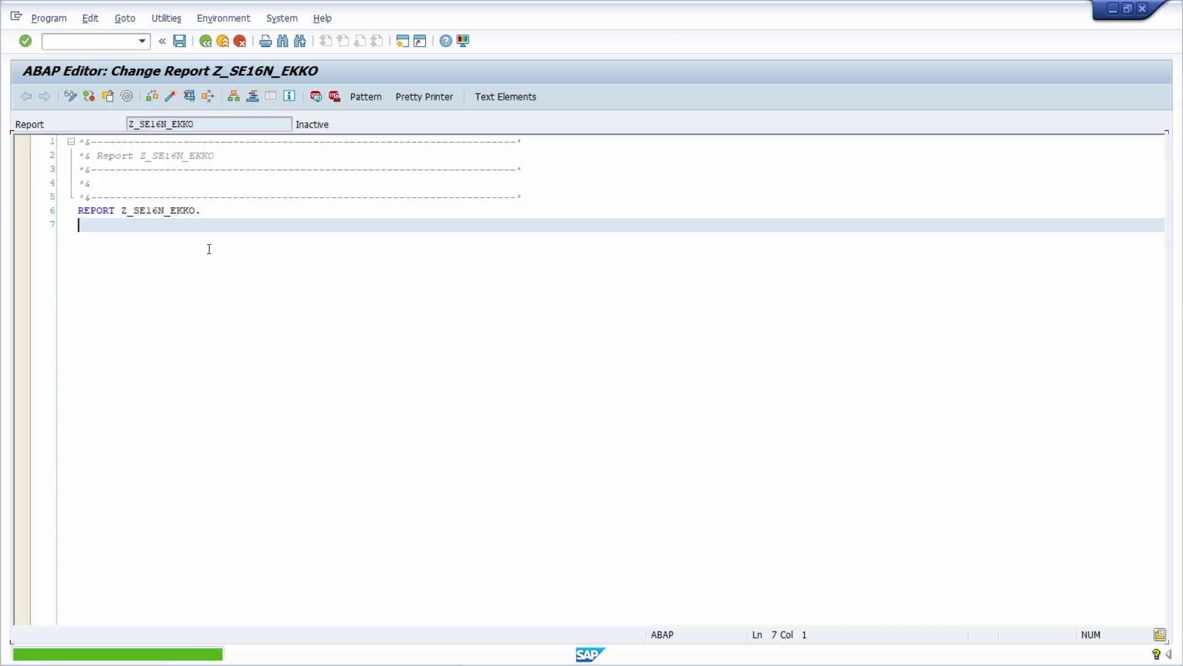
# Step: Insert a CALL FUNCTION pattern for SE16N_INTERFACE on a new line below the REPORT statement
pyautogui.press('Return')
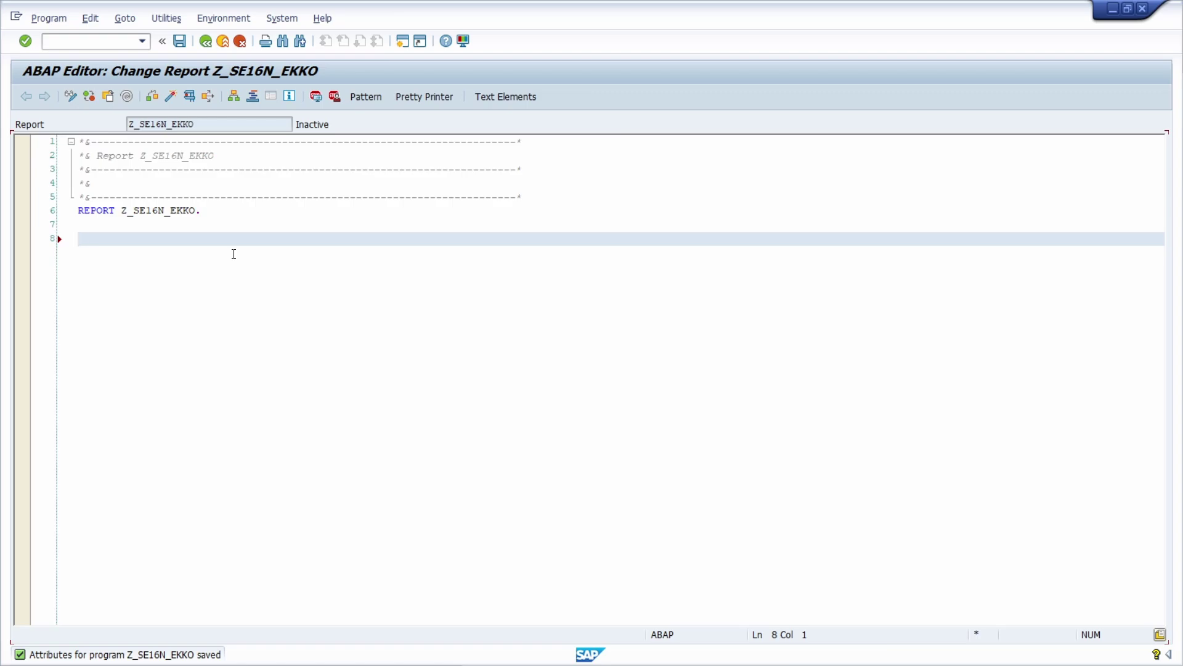
pyautogui.click(366, 98)
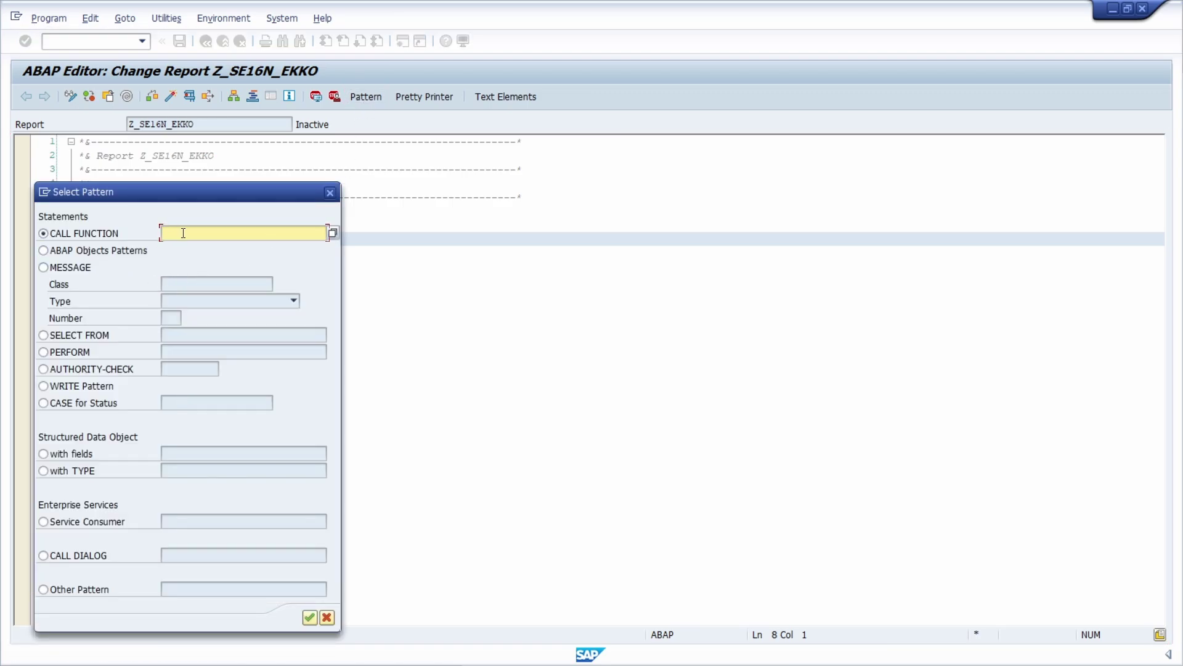
pyautogui.write('SE16N_INTERFACE')
pyautogui.click(310, 617)
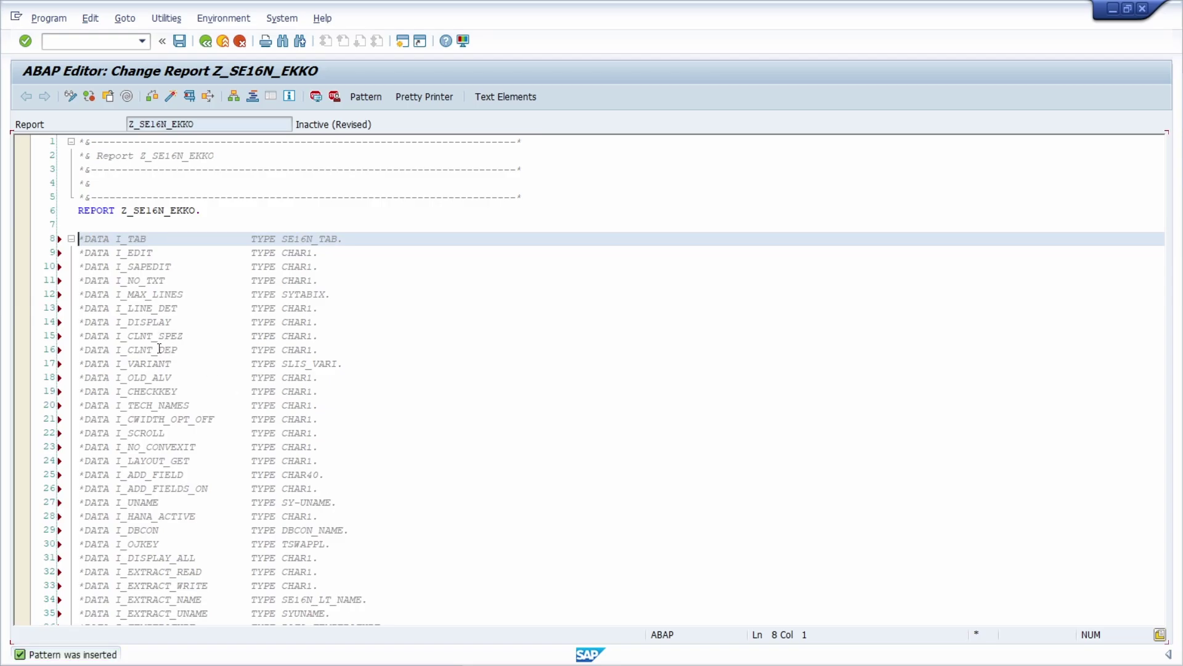
# Step: Set the exporting parameter i_tab of the SE16N_INTERFACE call to 'EKKO'
pyautogui.scroll(-13, 159, 349)
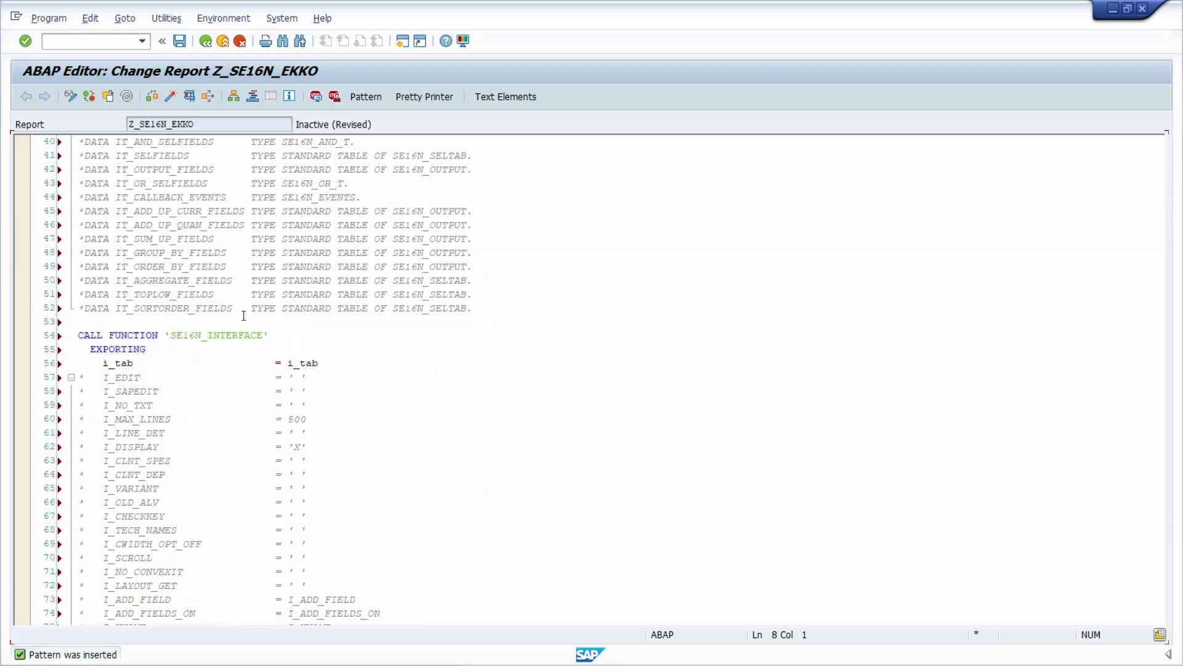
pyautogui.scroll(9, 243, 316)
pyautogui.scroll(-11, 176, 306)
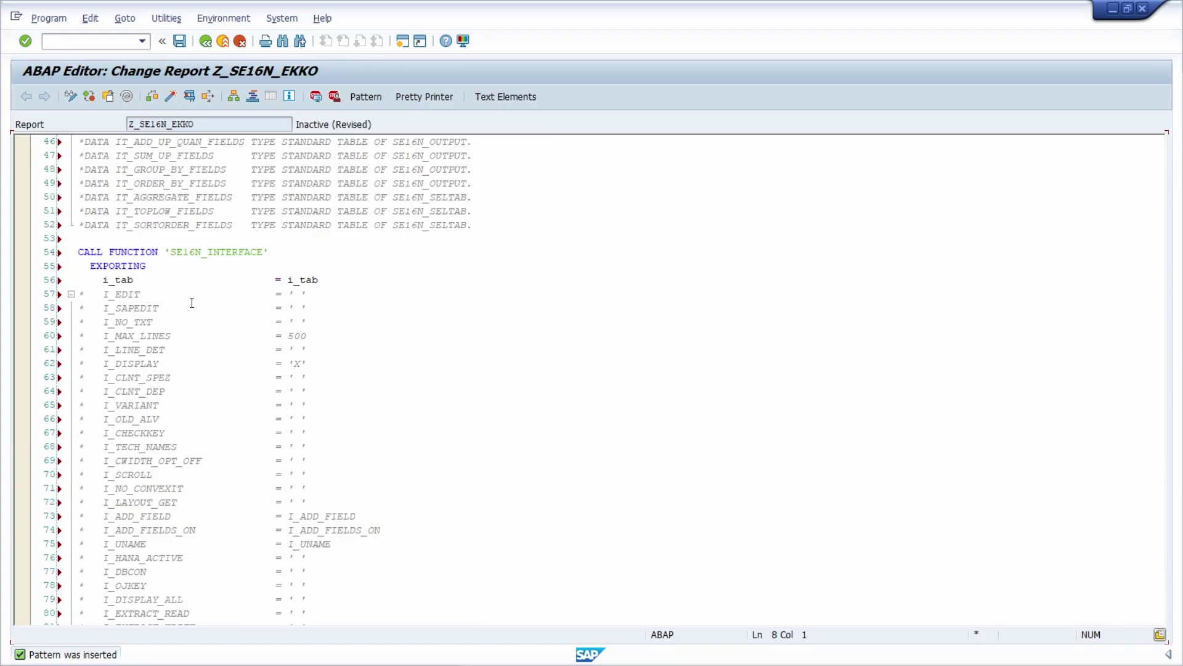
pyautogui.doubleClick(292, 281)
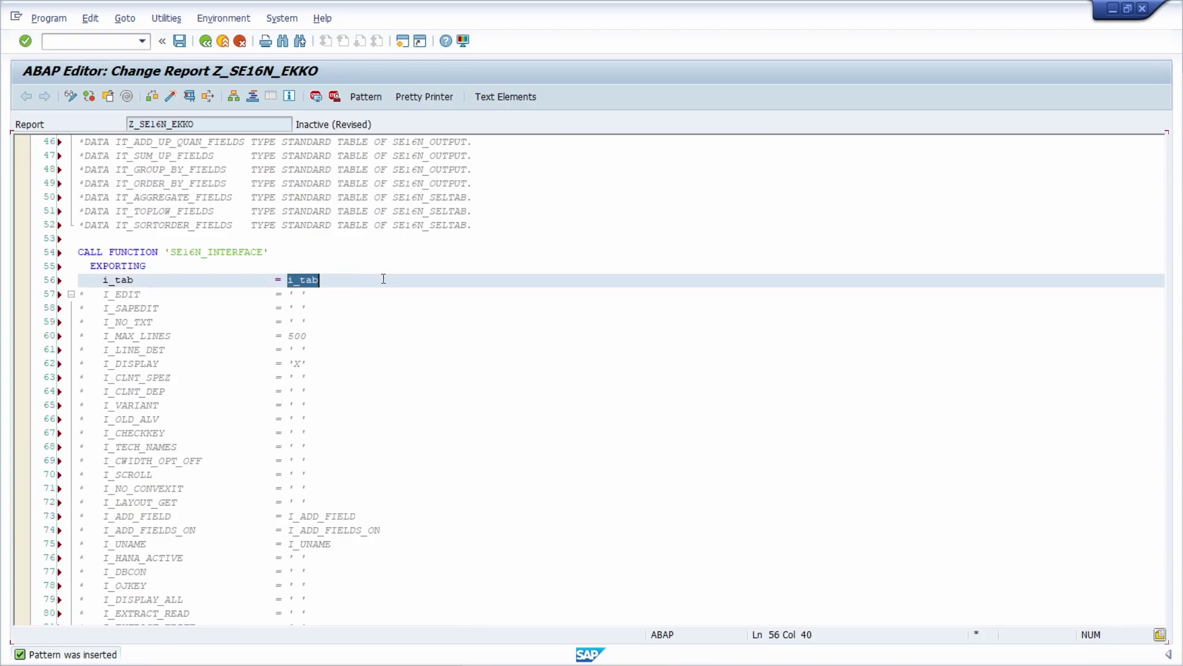
pyautogui.write("'")
pyautogui.hotkey('ctrl', 'shift', 'Right')
pyautogui.write('EKKO')
# Step: Review the i_tab line and the commented-out optional parameters of the SE16N_INTERFACE call
pyautogui.scroll(-13, 277, 320)
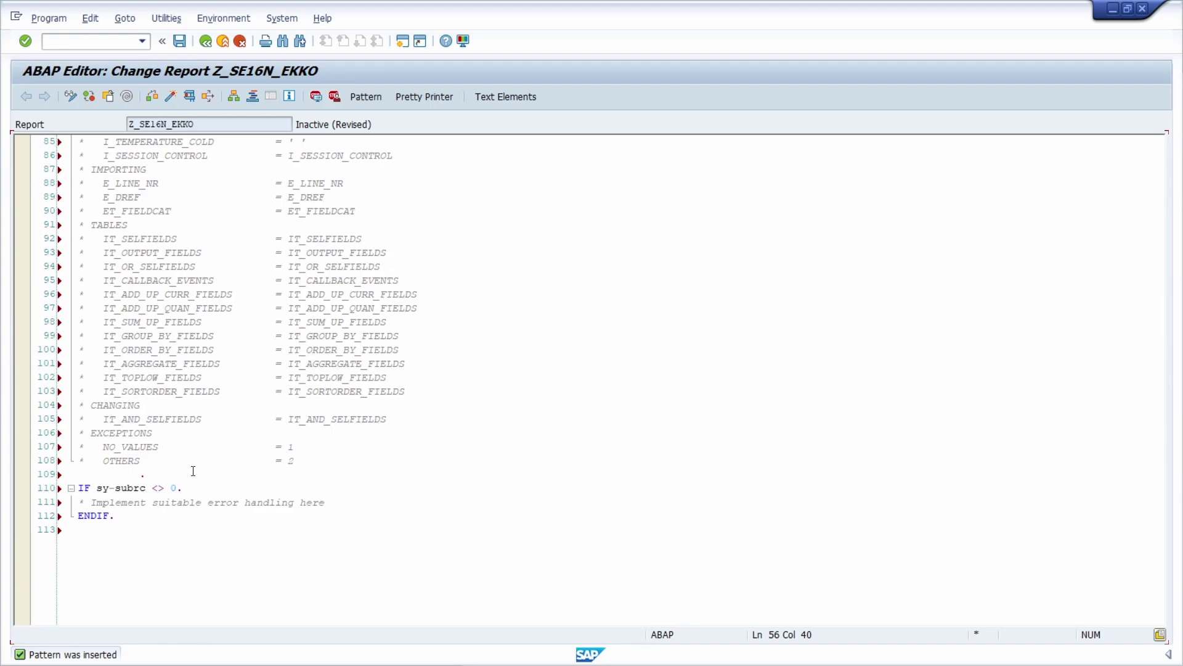
pyautogui.scroll(17, 193, 471)
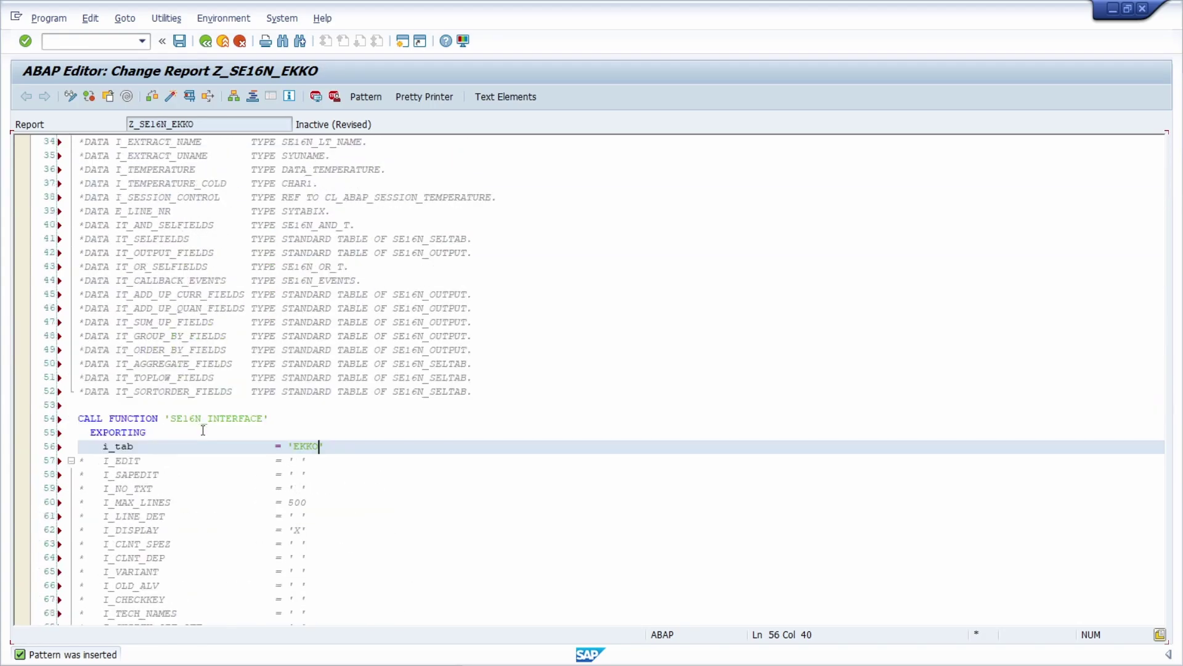
pyautogui.moveTo(326, 446); pyautogui.dragTo(73, 444)
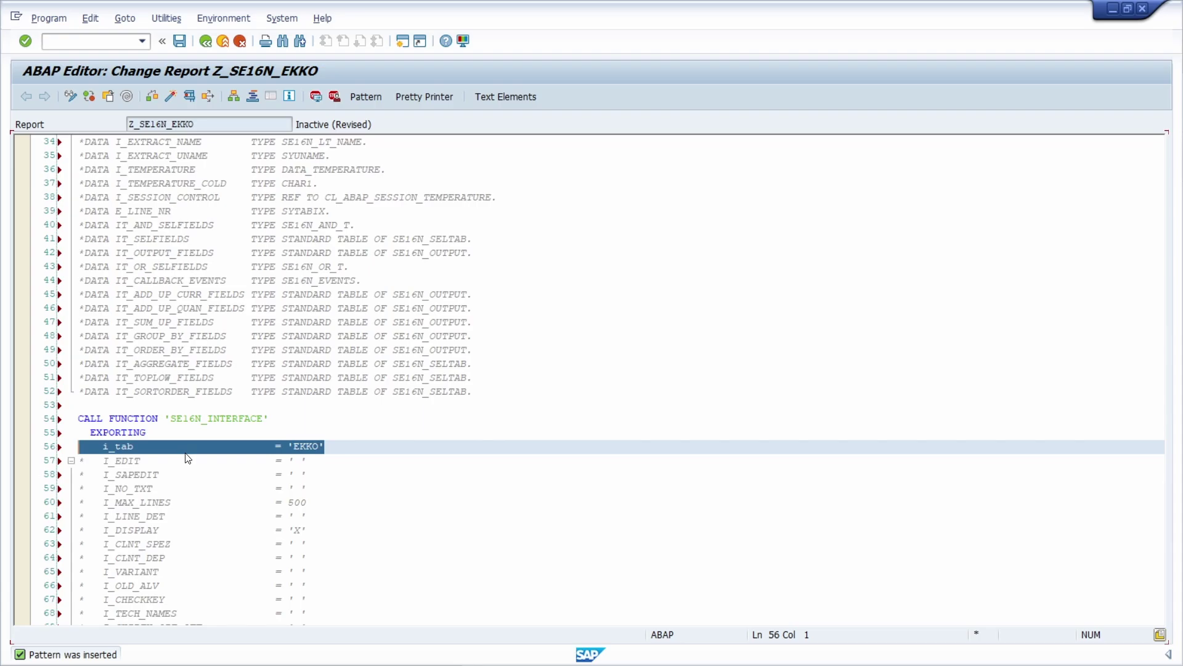
pyautogui.click(338, 448)
pyautogui.scroll(-1, 197, 435)
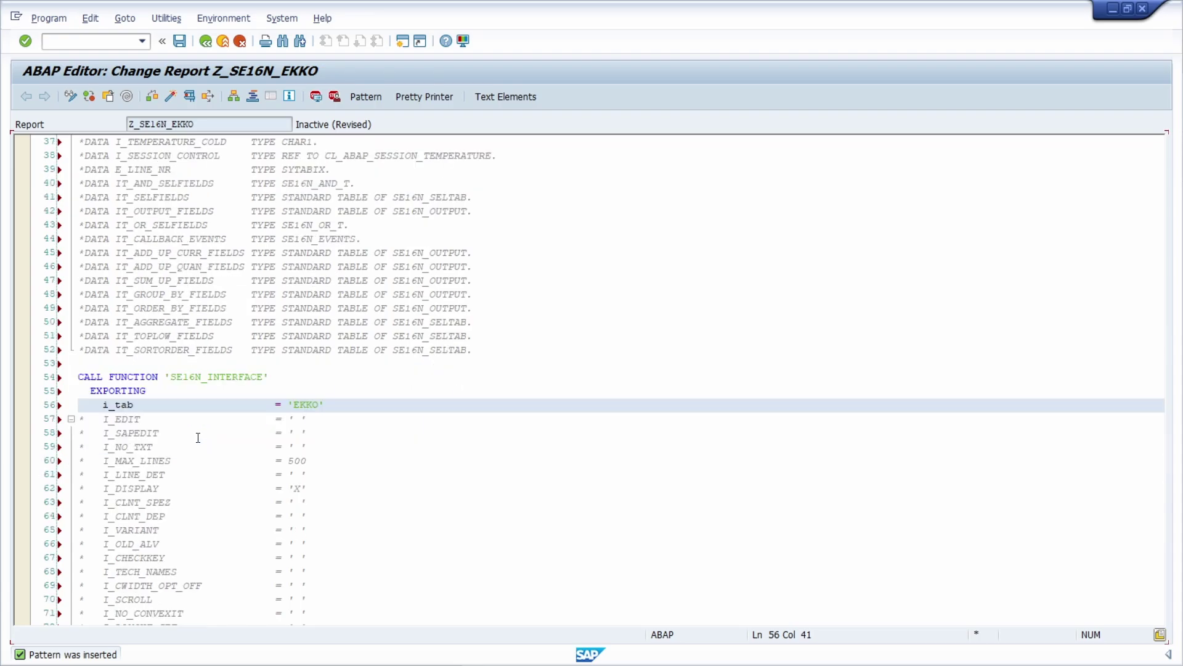
pyautogui.moveTo(334, 419); pyautogui.dragTo(68, 420)
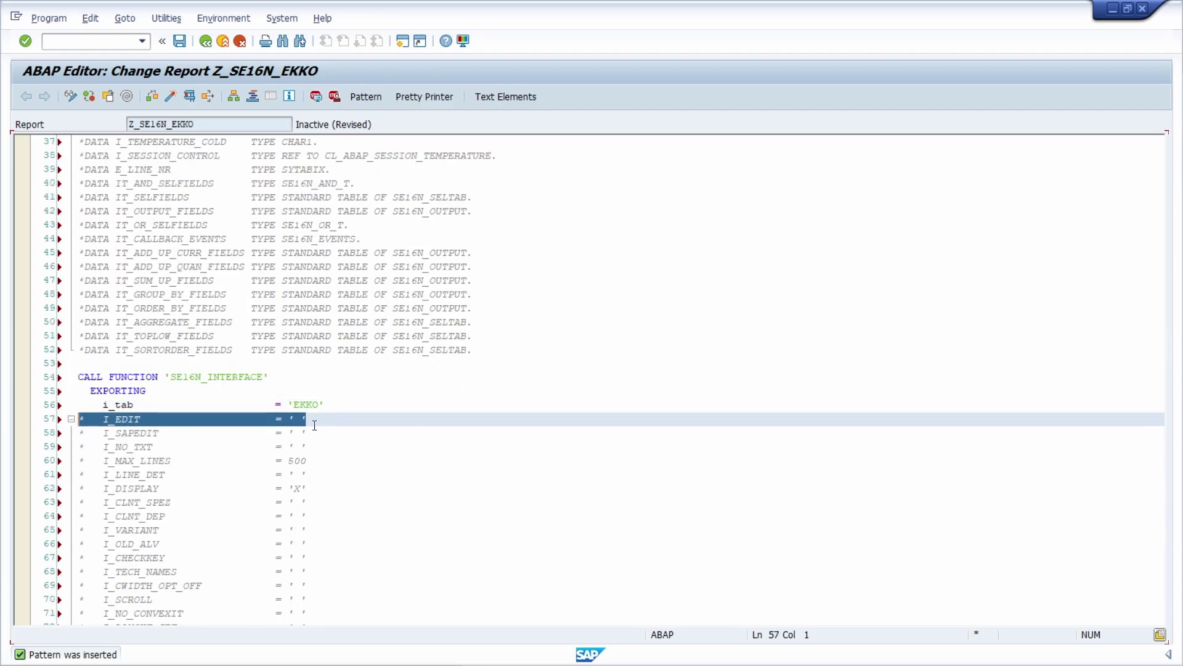
pyautogui.scroll(-16, 314, 425)
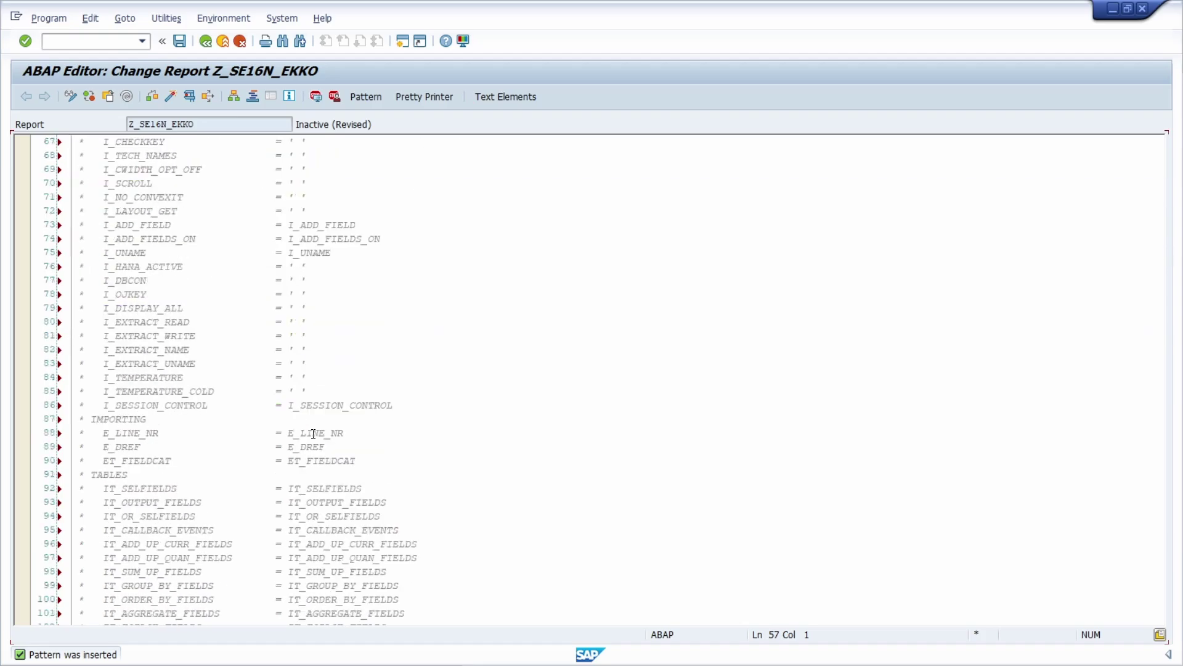
# Step: Go to the closing period of the SE16N_INTERFACE call, then save and activate program Z_SE16N_EKKO
pyautogui.scroll(-1, 243, 426)
pyautogui.click(203, 433)
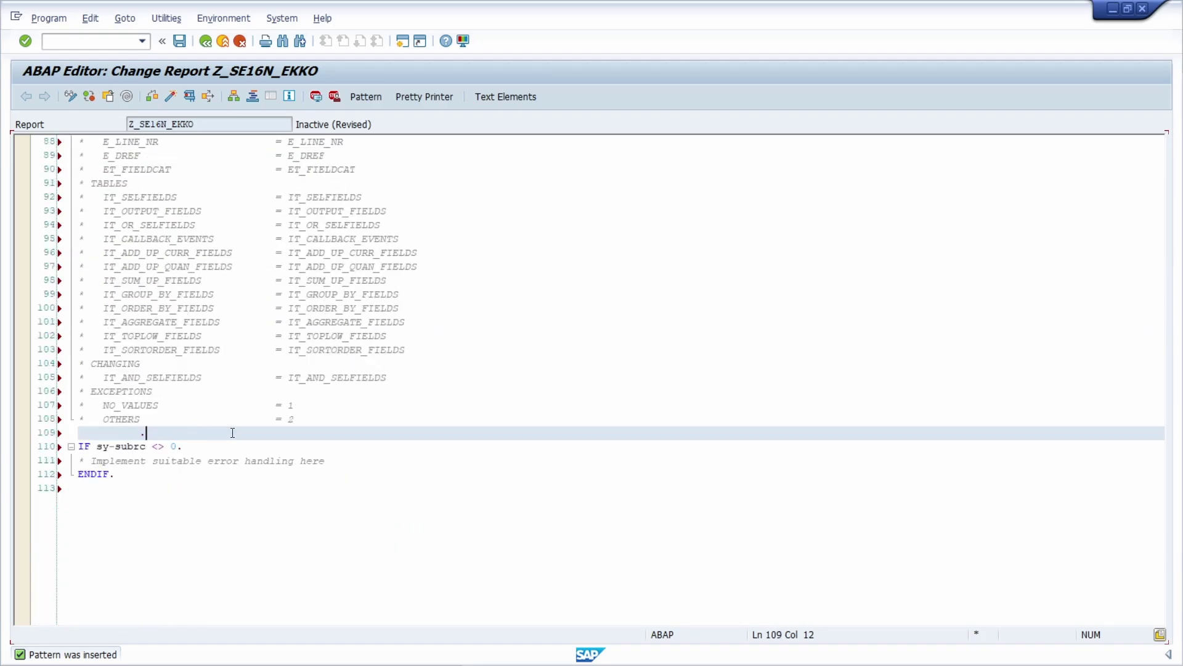
pyautogui.hotkey('ctrl', 's')
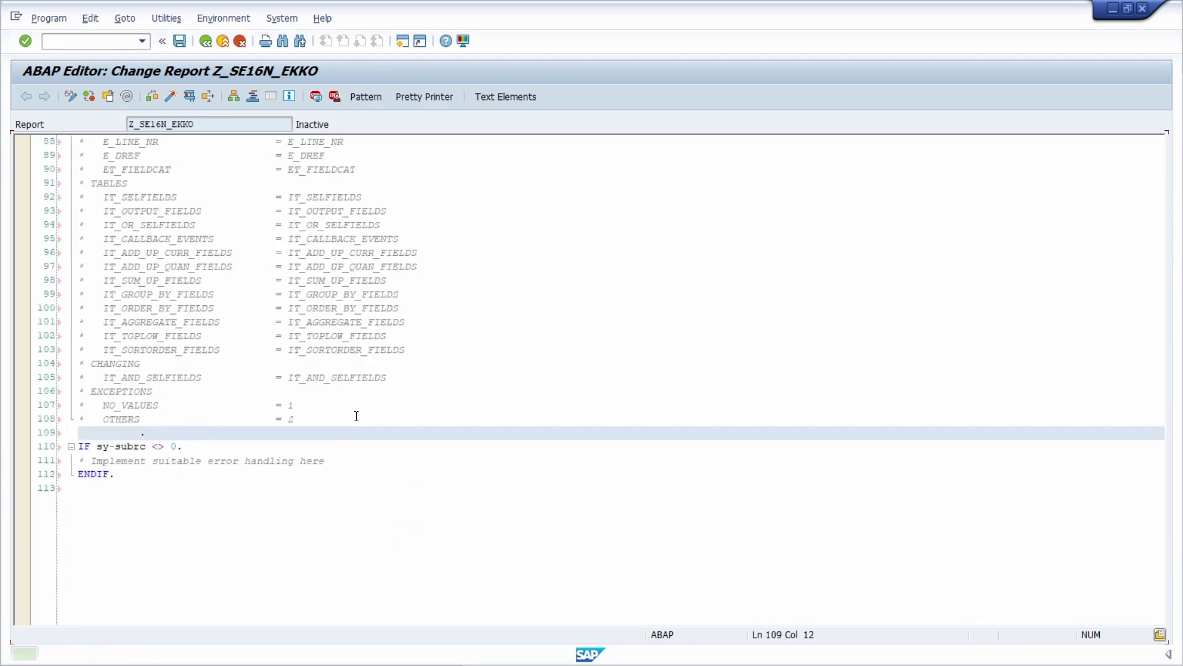
pyautogui.click(171, 96)
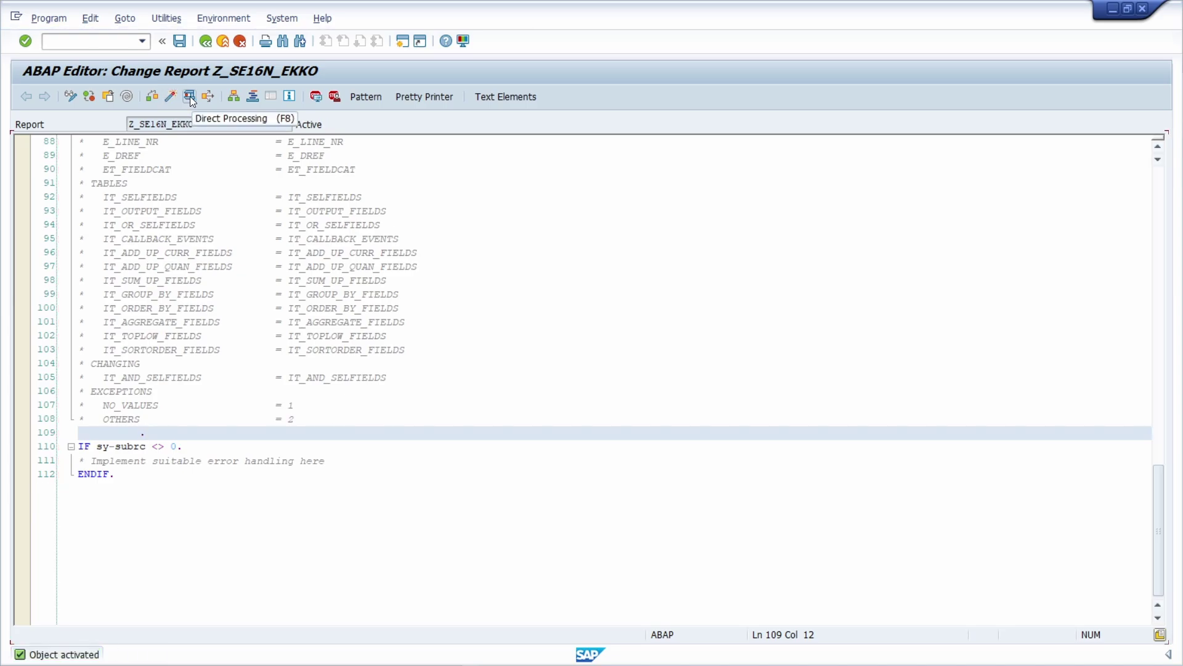
# Step: Run the program to check that it displays the entries of table EKKO, then return to the ABAP Editor
pyautogui.click(190, 96)
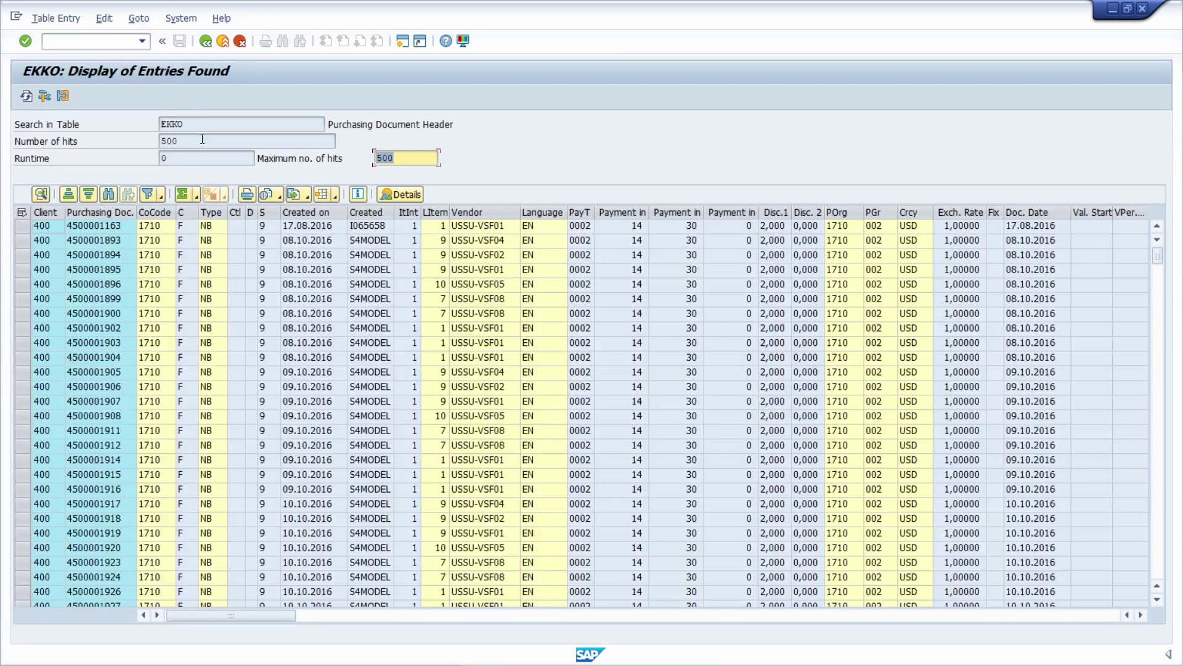
pyautogui.doubleClick(213, 124)
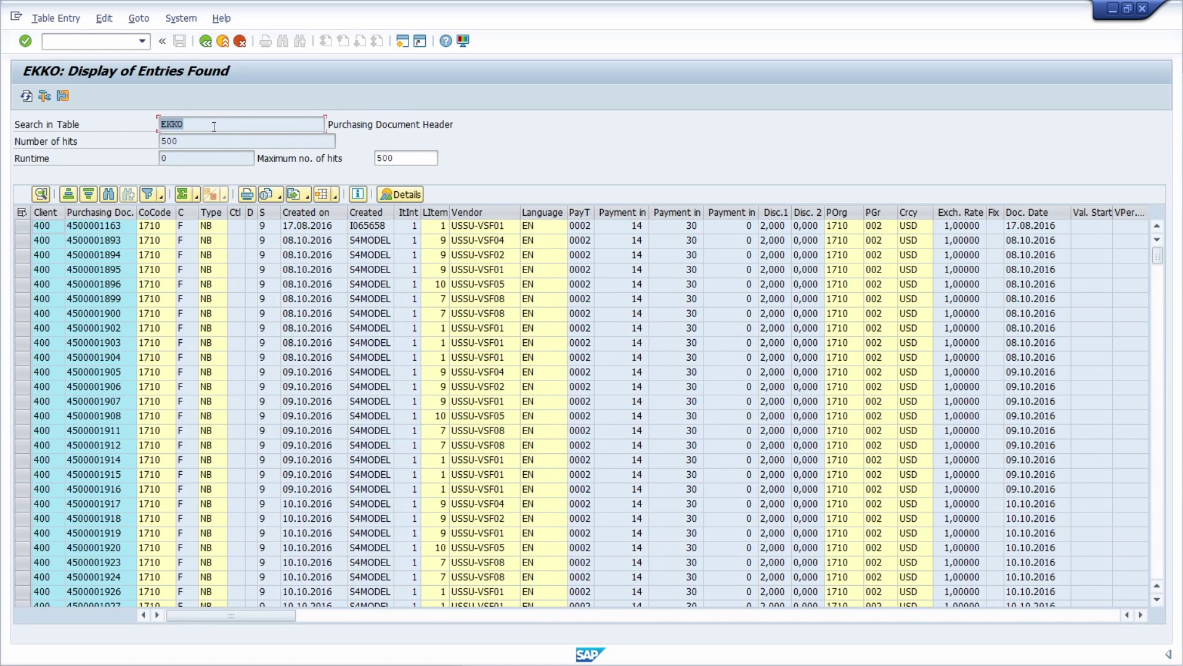
pyautogui.click(213, 125)
pyautogui.doubleClick(235, 123)
pyautogui.click(205, 42)
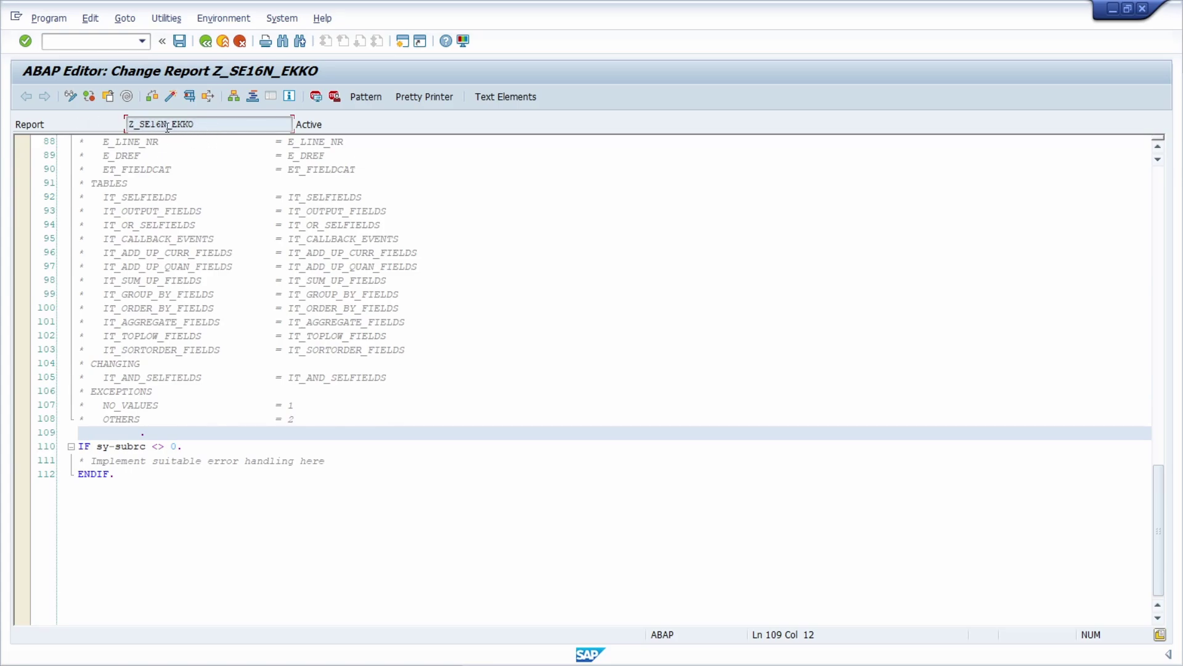
# Step: Switch to transaction SE93 for maintaining transaction codes
pyautogui.click(83, 37)
pyautogui.write('/n')
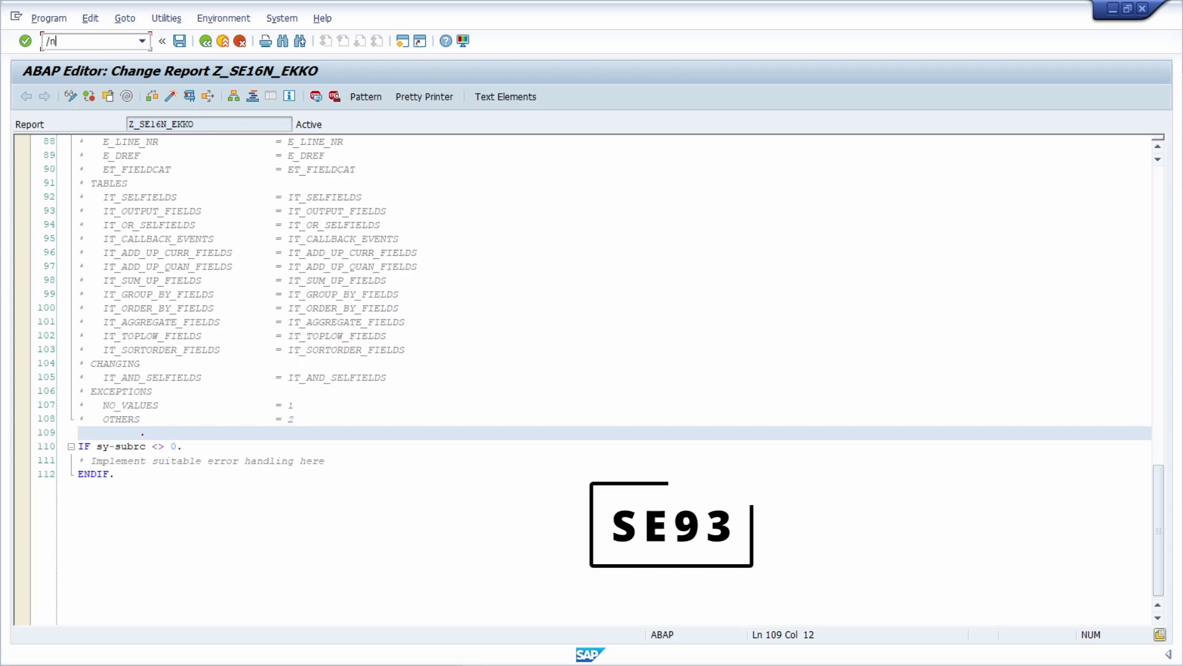
pyautogui.write('se93')
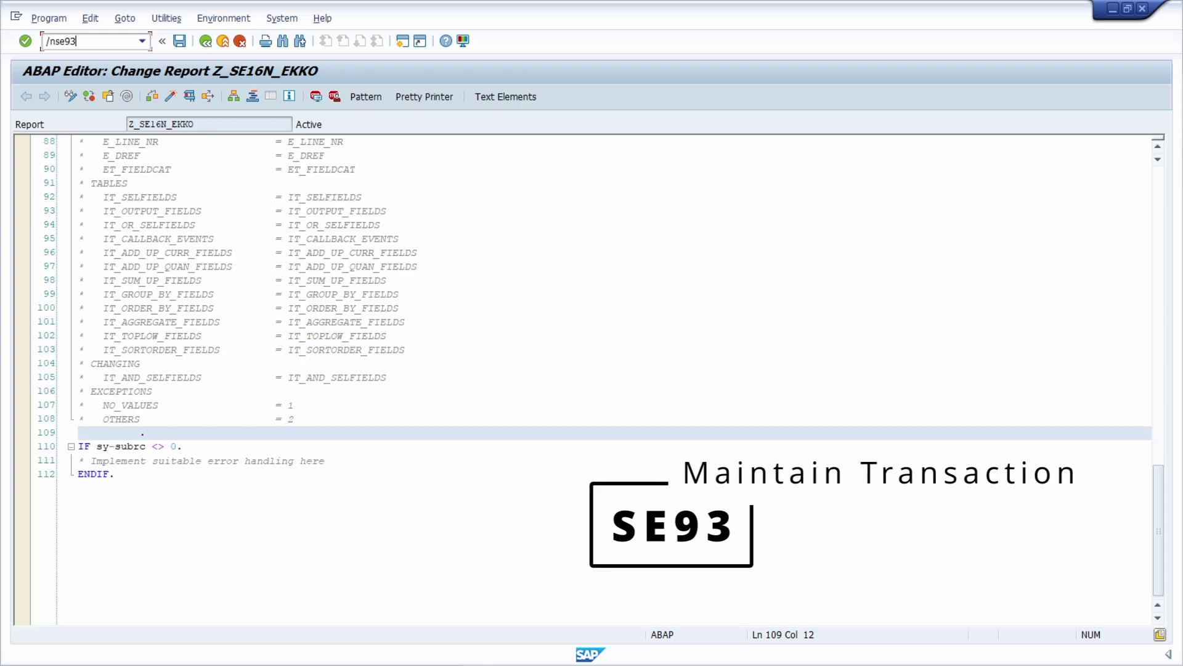
pyautogui.press('Return')
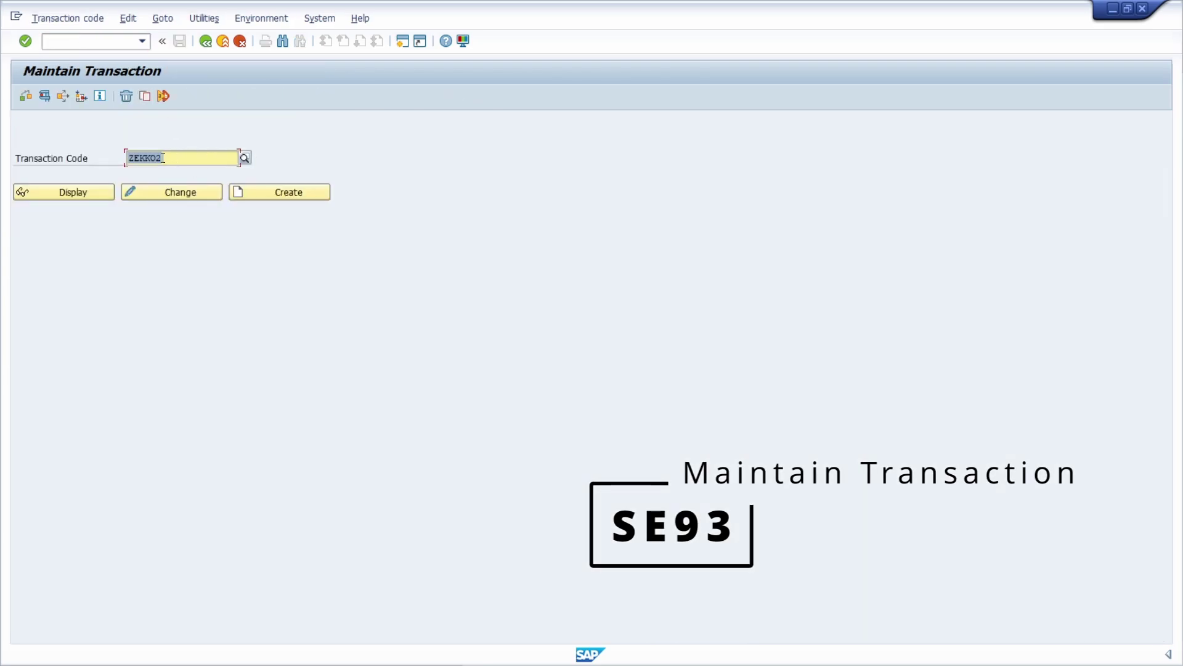
# Step: Create transaction code ZEKKO3 with short text "SE16N for table EKKO" as a program and selection screen (report) transaction
pyautogui.click(182, 160)
pyautogui.press('BackSpace')
pyautogui.write('3')
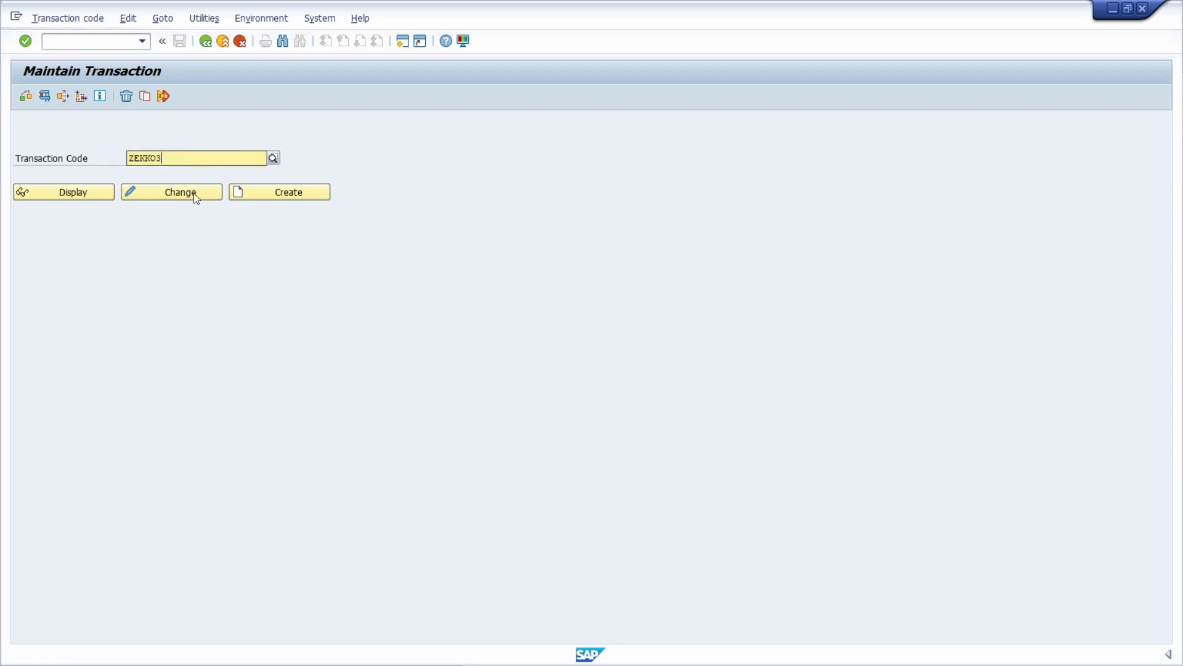
pyautogui.click(312, 191)
pyautogui.click(243, 267)
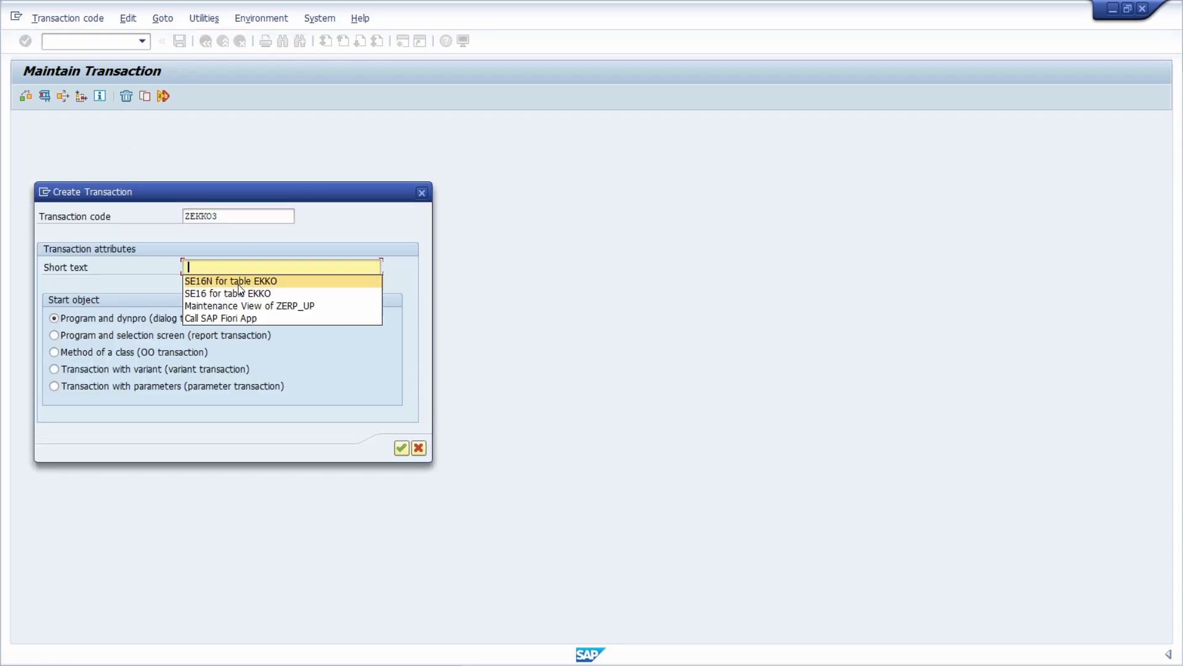
pyautogui.click(238, 279)
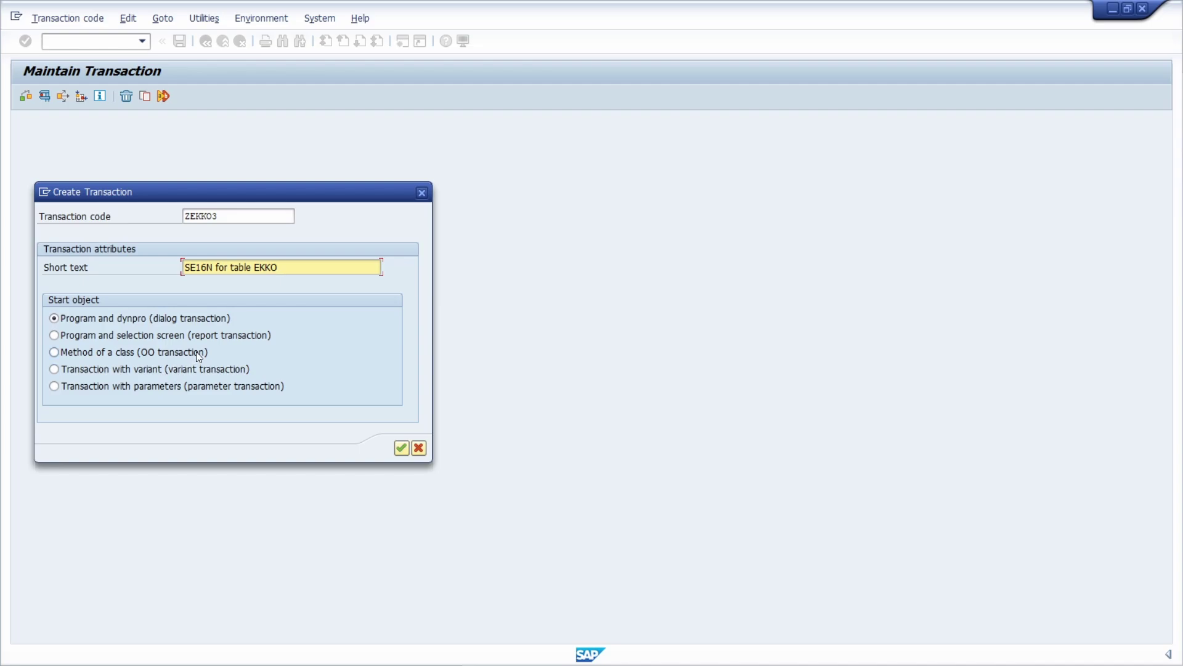
pyautogui.click(119, 339)
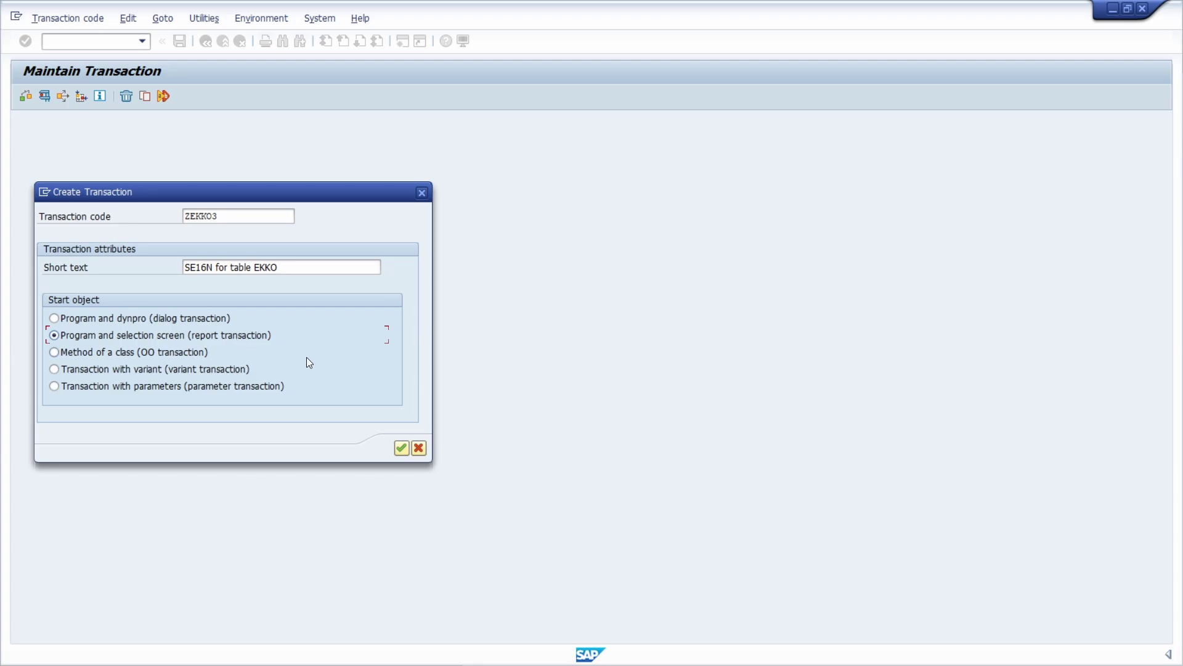
pyautogui.click(401, 448)
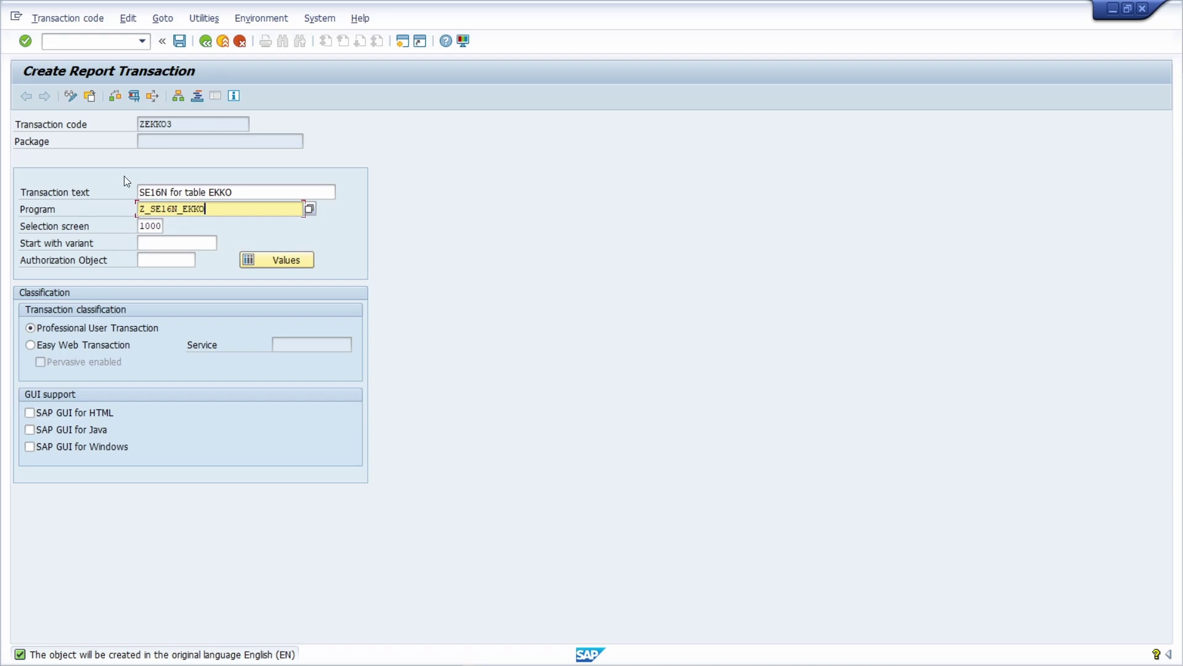
# Step: Assign program Z_SE16N_EKKO to the report transaction and save it as a local object
pyautogui.click(179, 40)
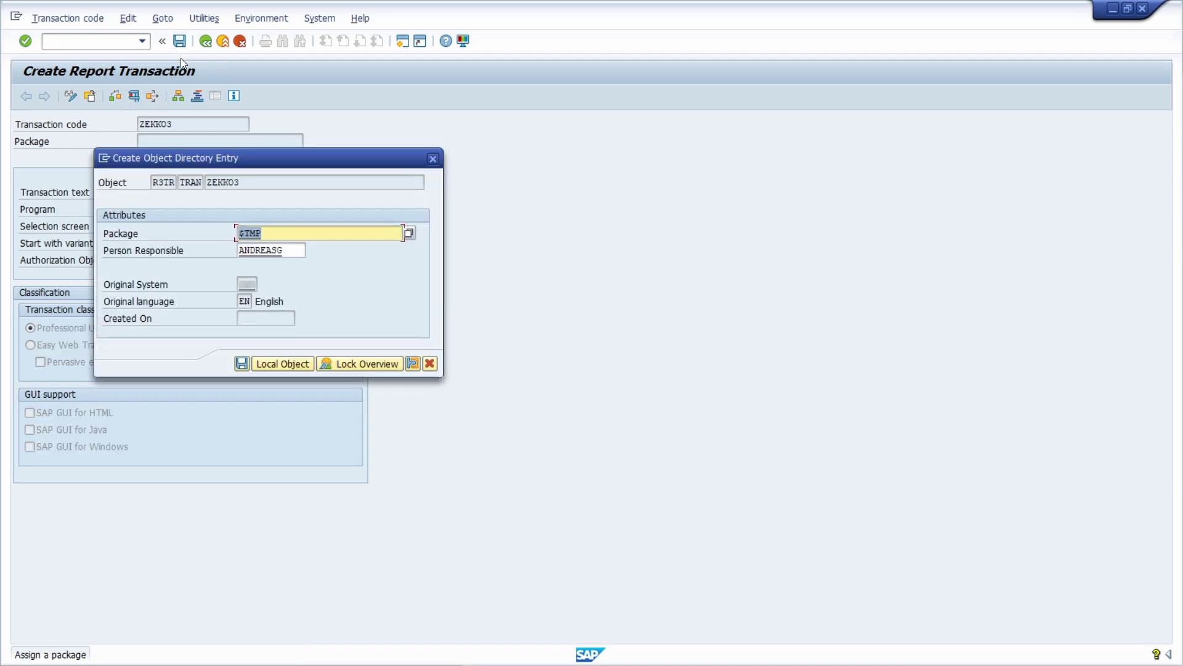
pyautogui.click(297, 361)
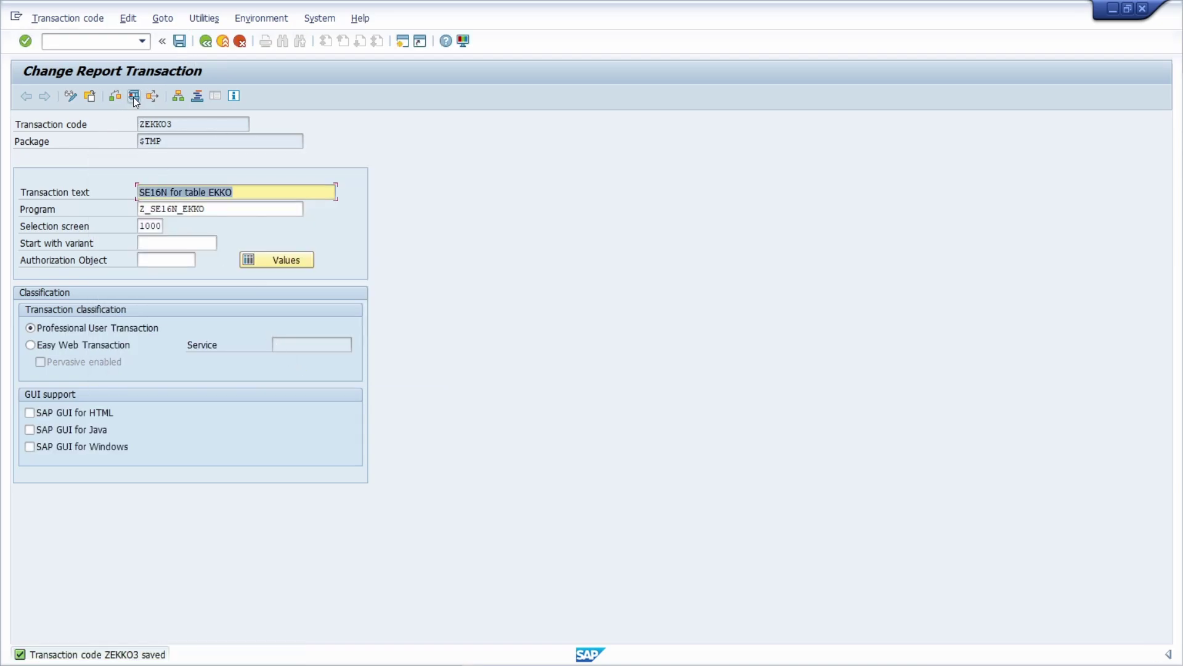
# Step: Test transaction ZEKKO3, check the table shown in its entries display, and return to the transaction definition
pyautogui.click(133, 98)
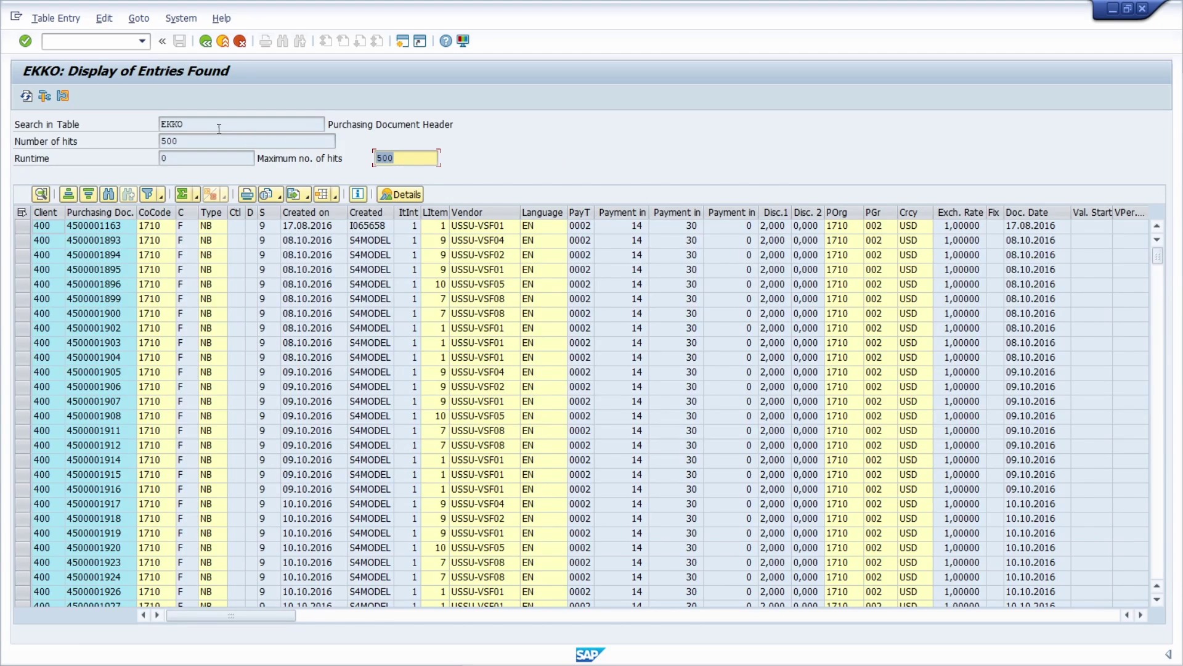
pyautogui.click(240, 123)
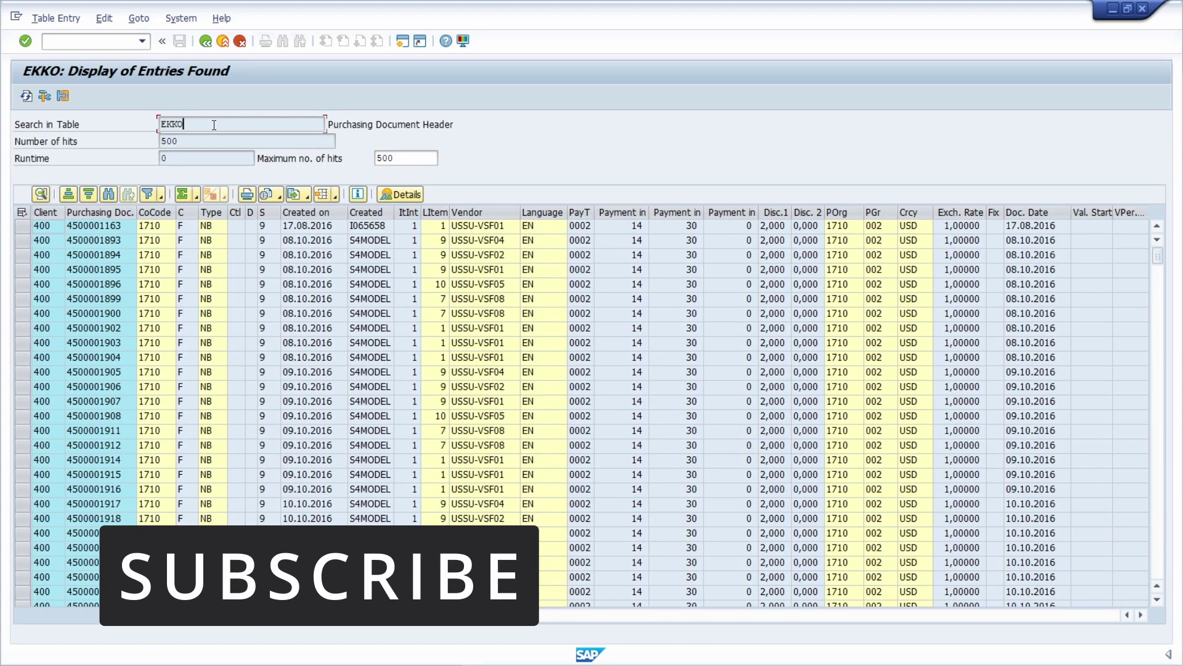
pyautogui.click(208, 43)
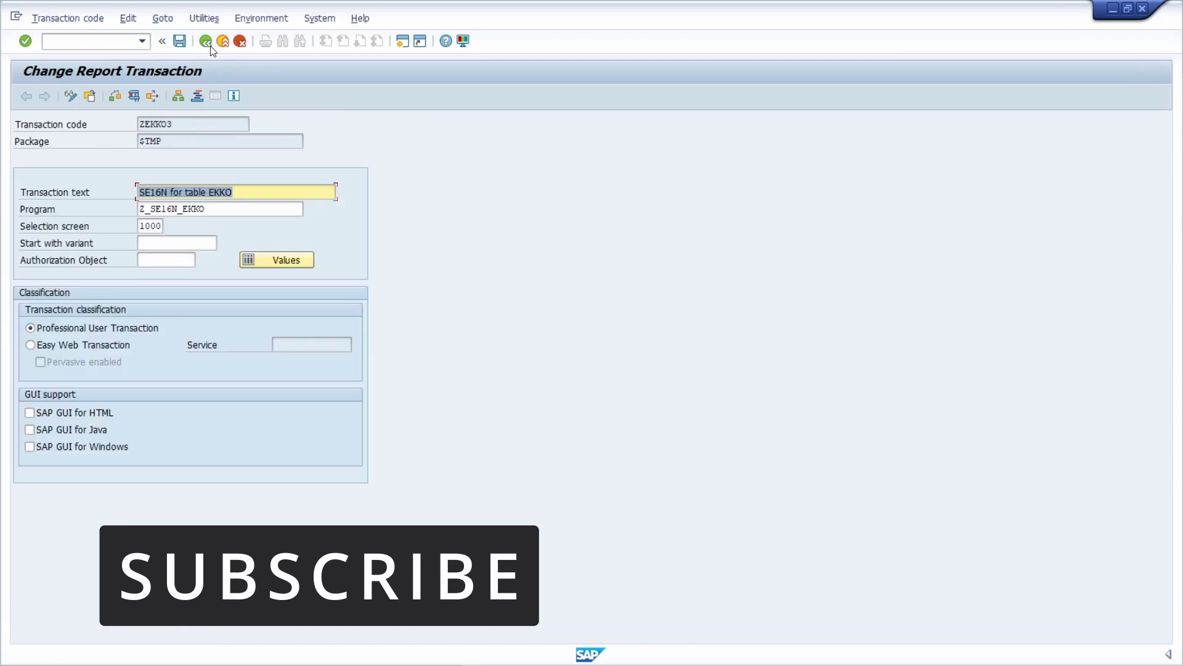